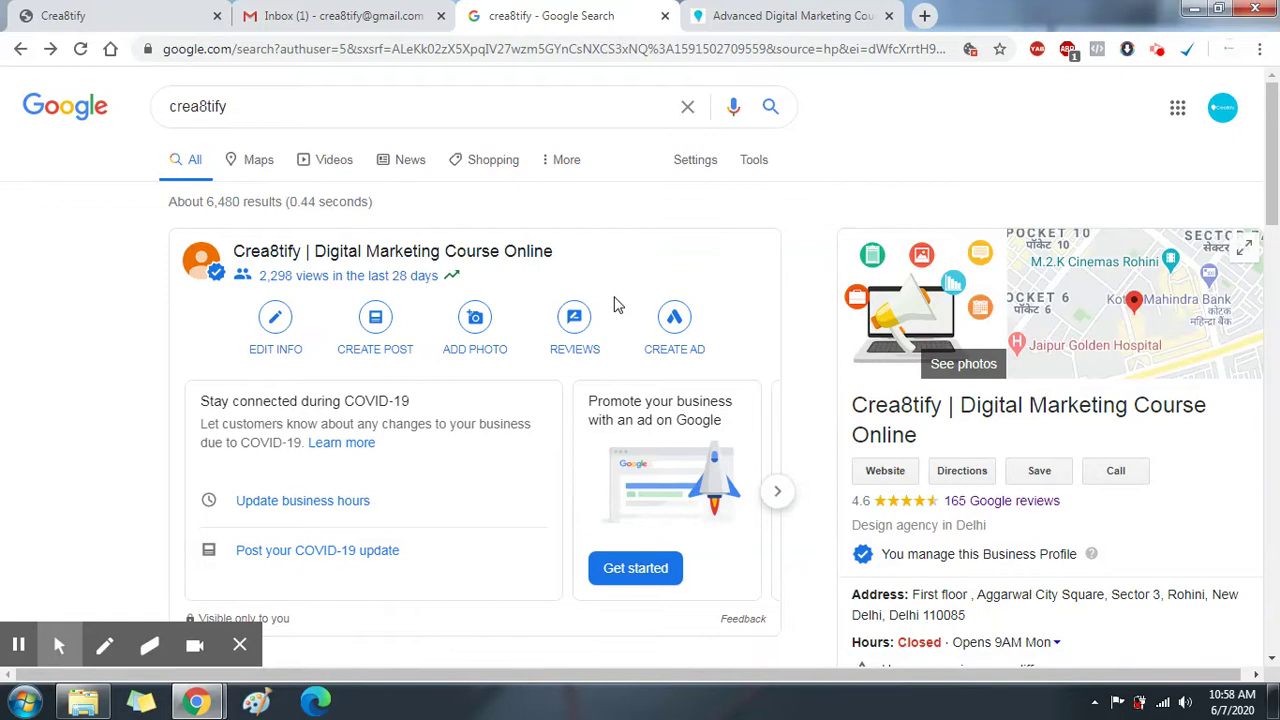
Examine the Crea8tify business profile in the search results, including its products, customer reviews and posts sections.
scroll(610, 271, "down", 5)
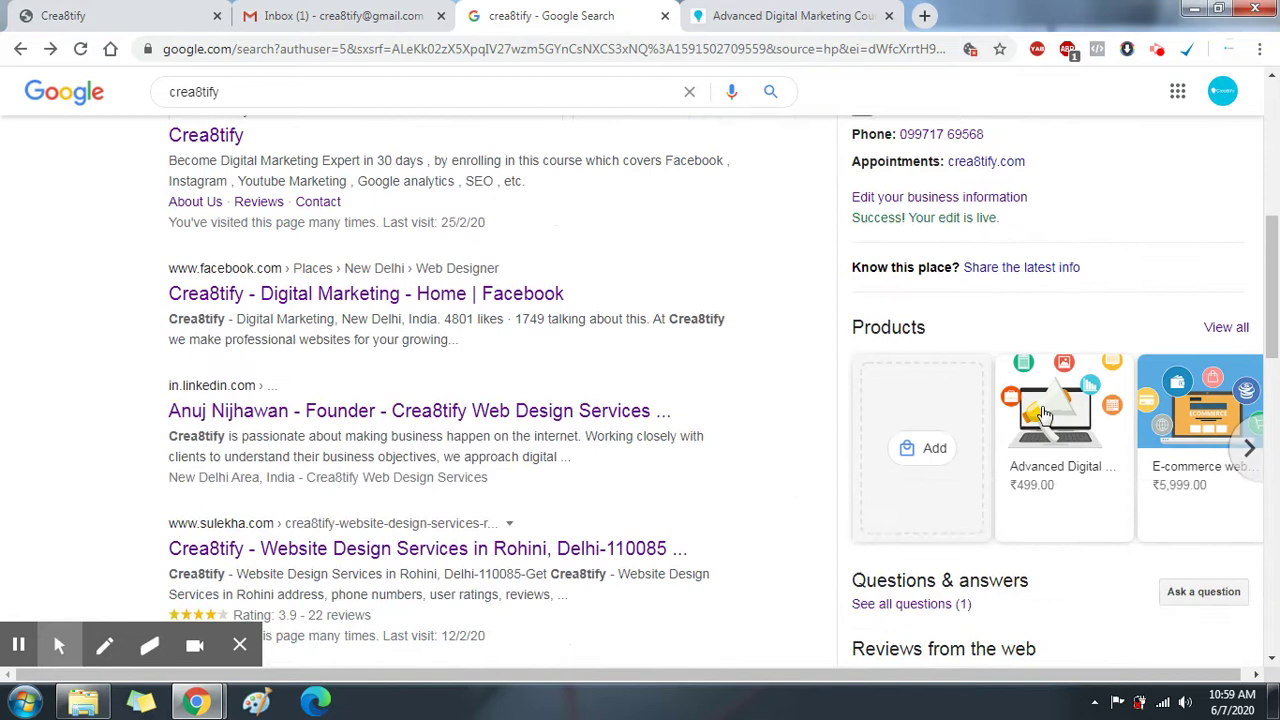
scroll(1043, 413, "up", 5)
scroll(1066, 360, "down", 3)
scroll(1066, 360, "down", 2)
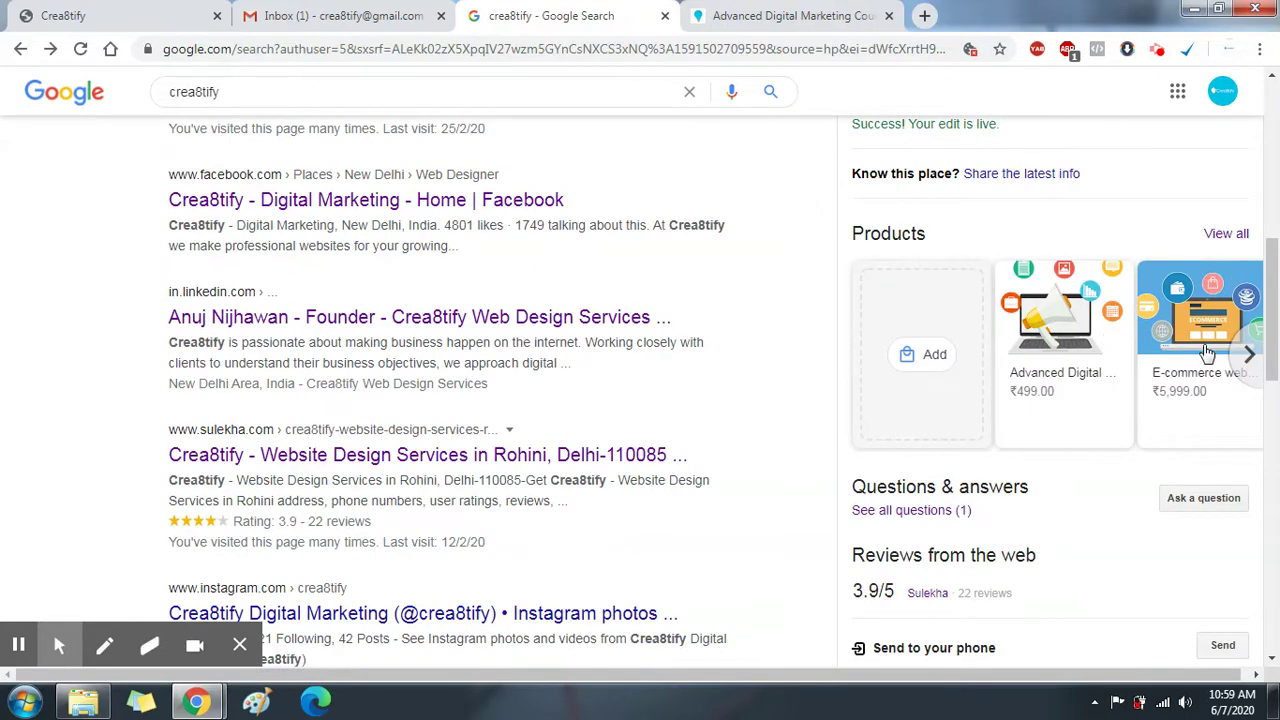
scroll(1177, 407, "down", 4)
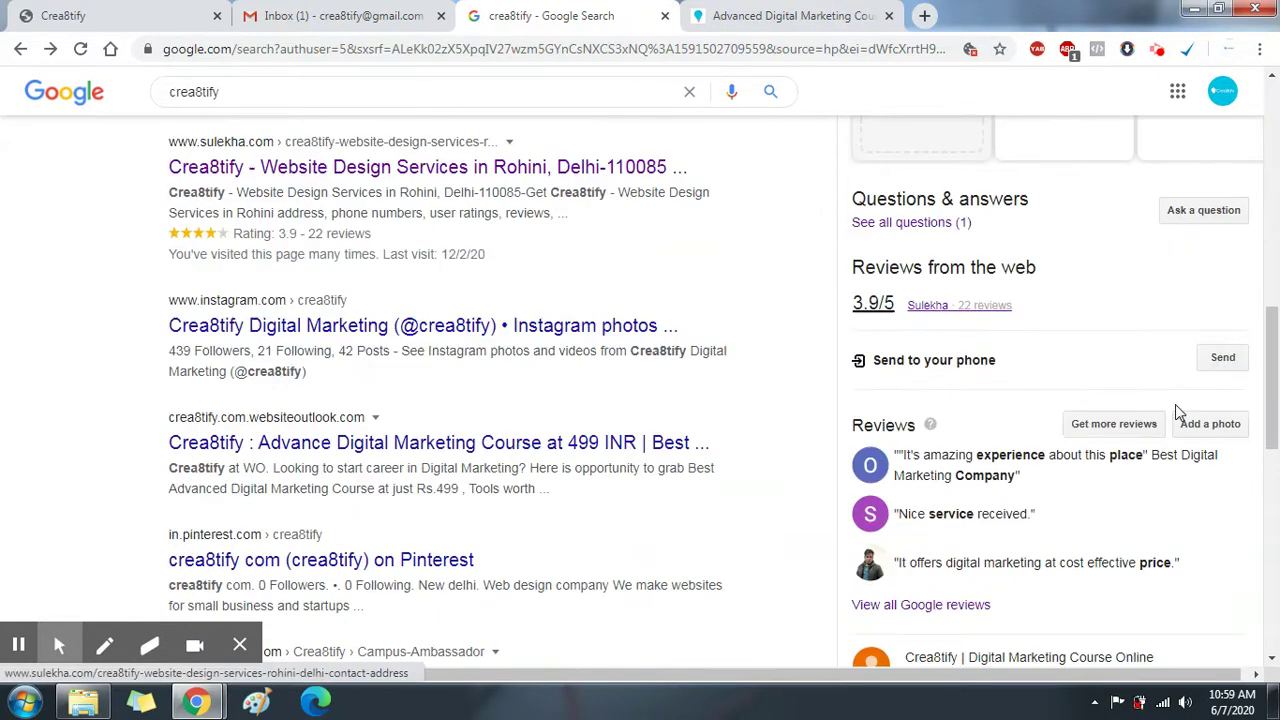
scroll(1177, 407, "up", 5)
scroll(1175, 405, "up", 2)
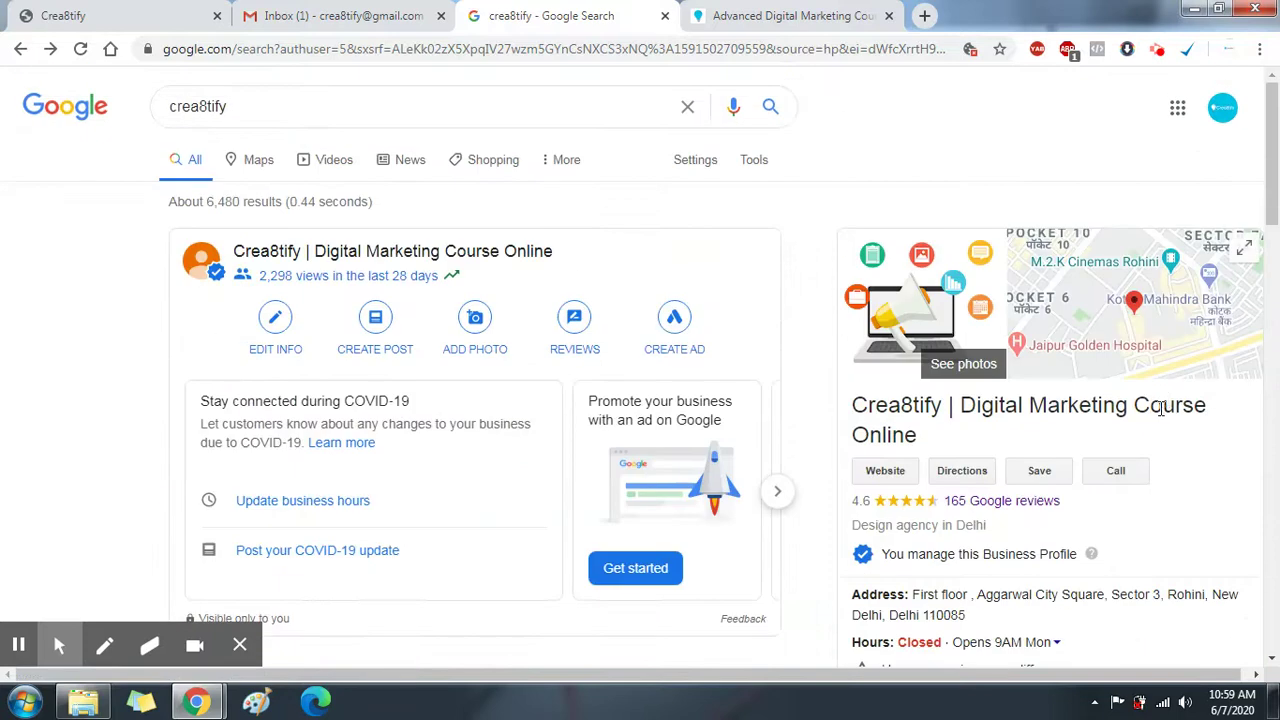
scroll(1168, 400, "down", 8)
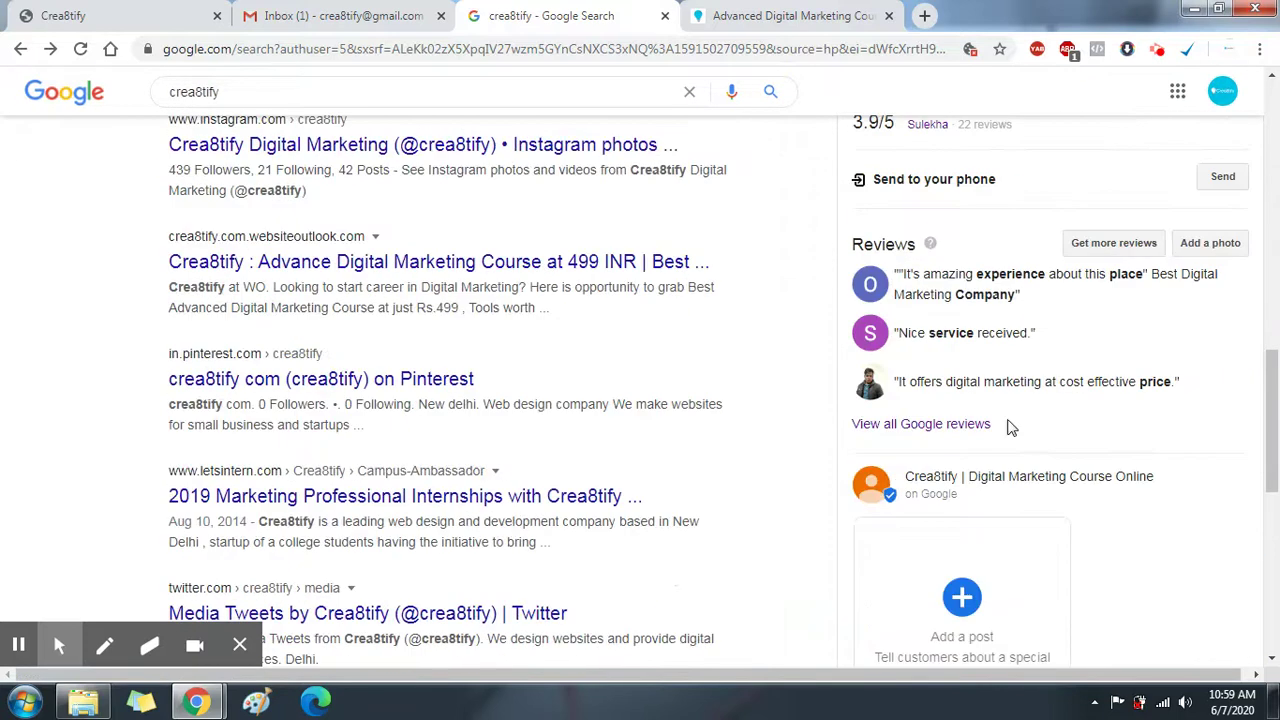
scroll(1045, 430, "down", 3)
scroll(1123, 369, "up", 2)
scroll(1123, 369, "up", 7)
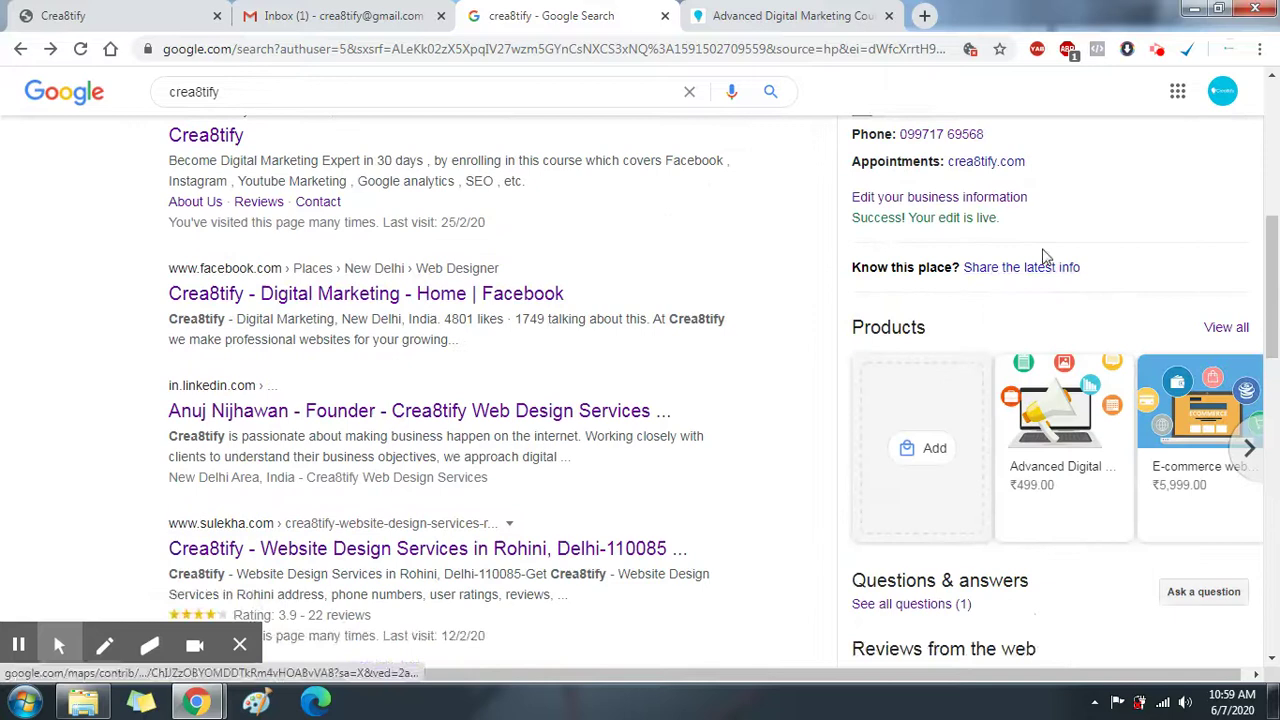
scroll(1058, 277, "up", 3)
scroll(1065, 365, "down", 3)
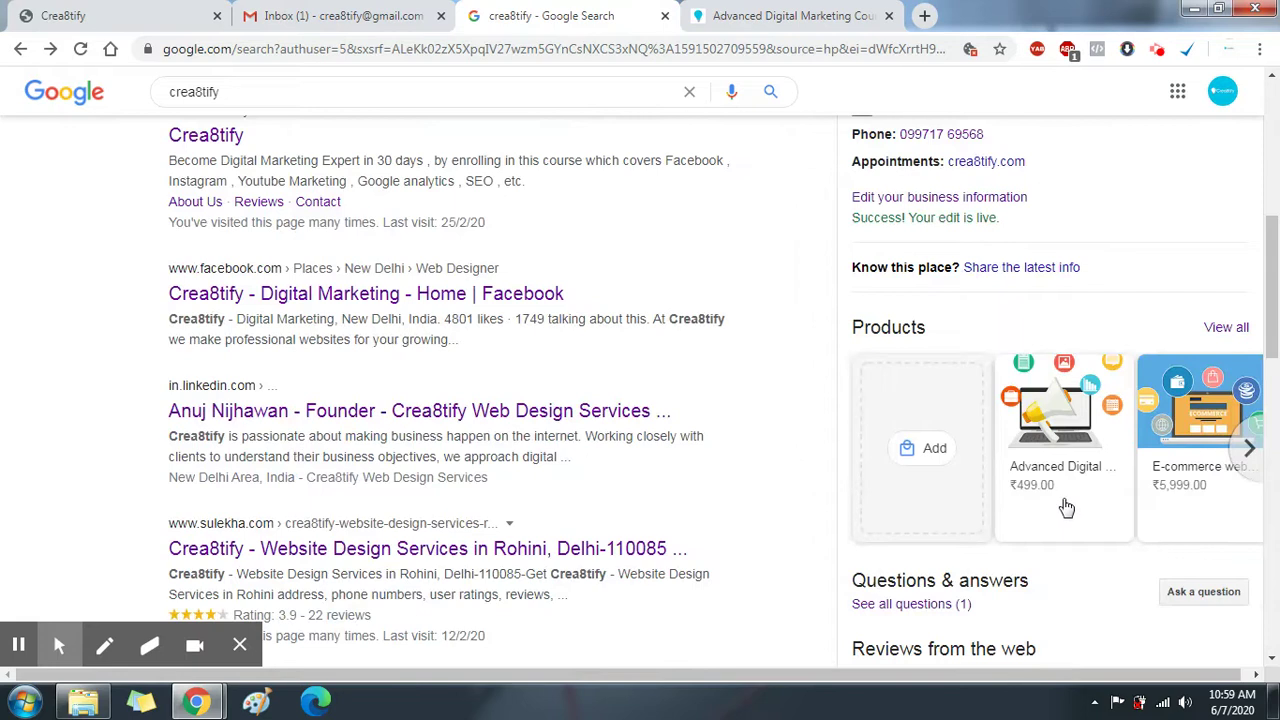
scroll(1058, 483, "up", 4)
scroll(1058, 483, "up", 2)
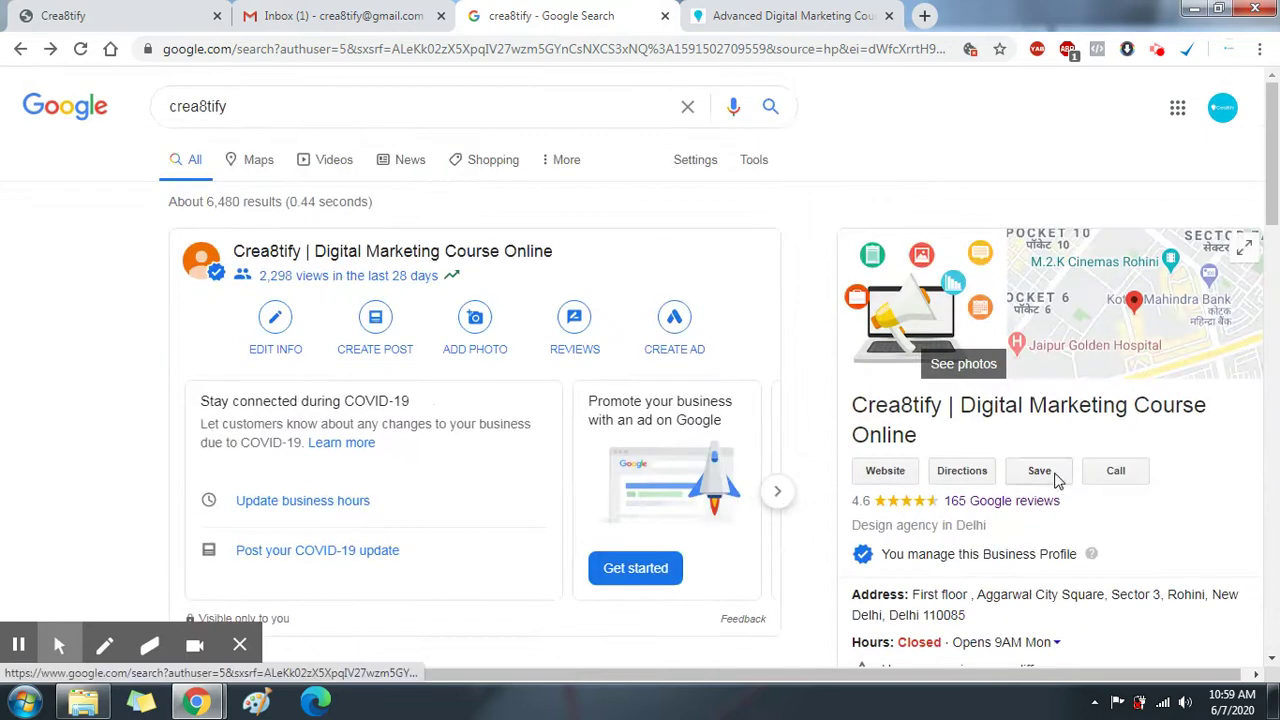
Open post creation from the Crea8tify business profile, dismissing the blank post to show the business's Posts page.
left_click(378, 330)
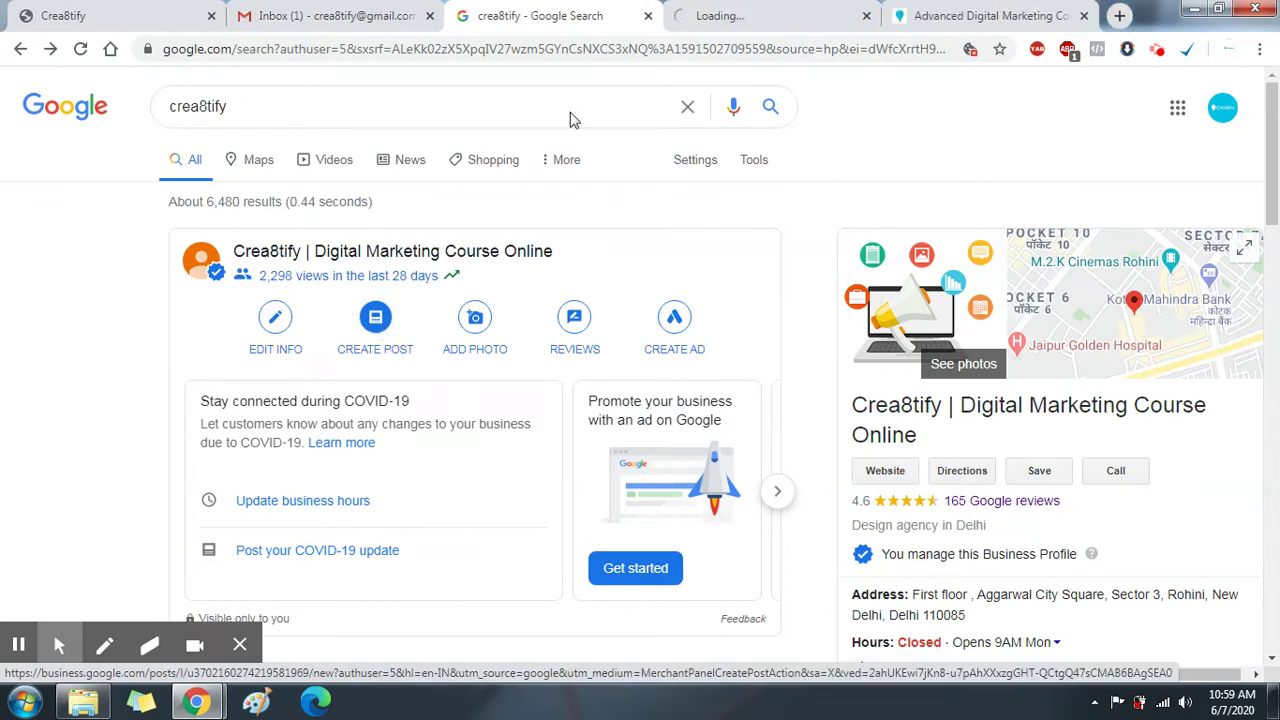
left_click(768, 14)
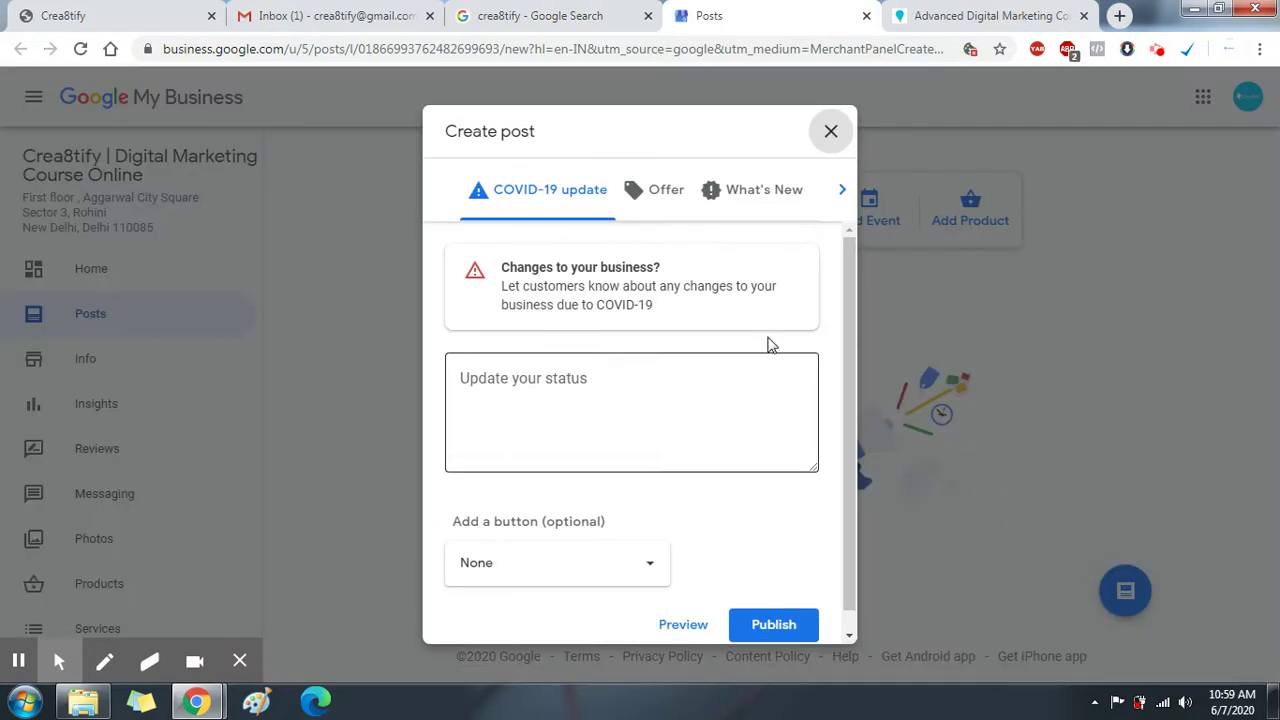
left_click(830, 131)
left_click(121, 316)
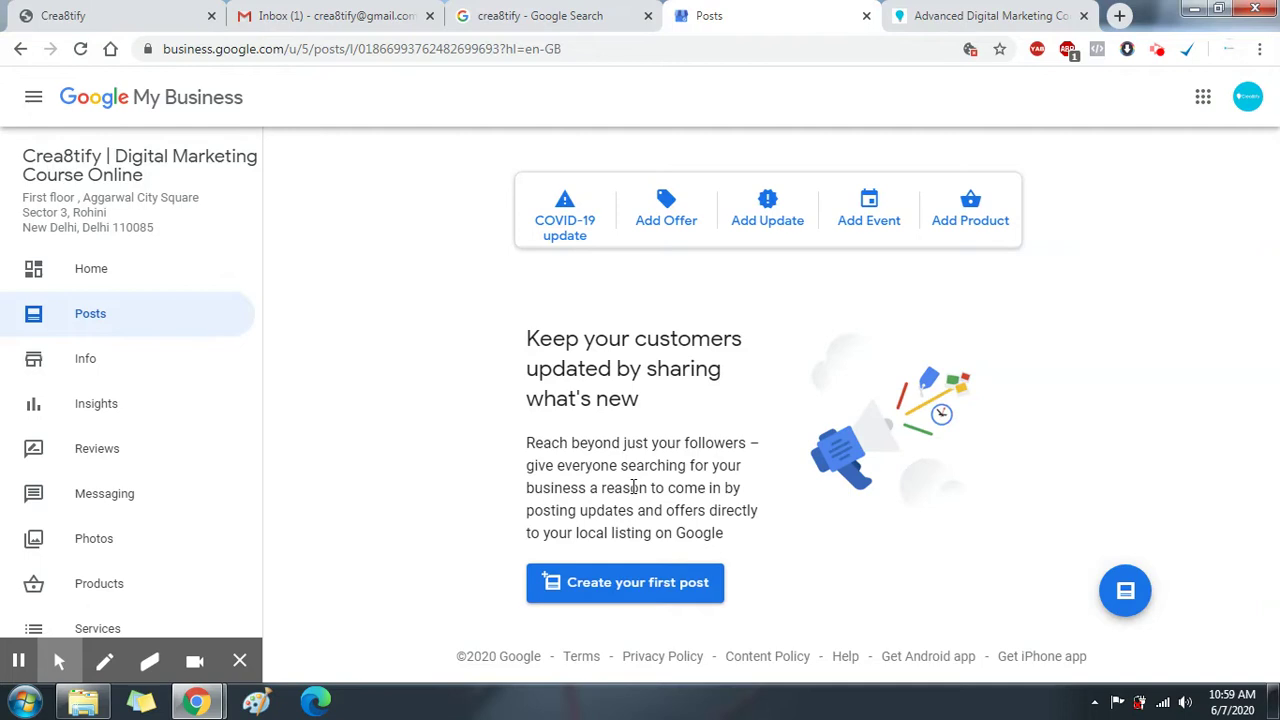
left_click(420, 15)
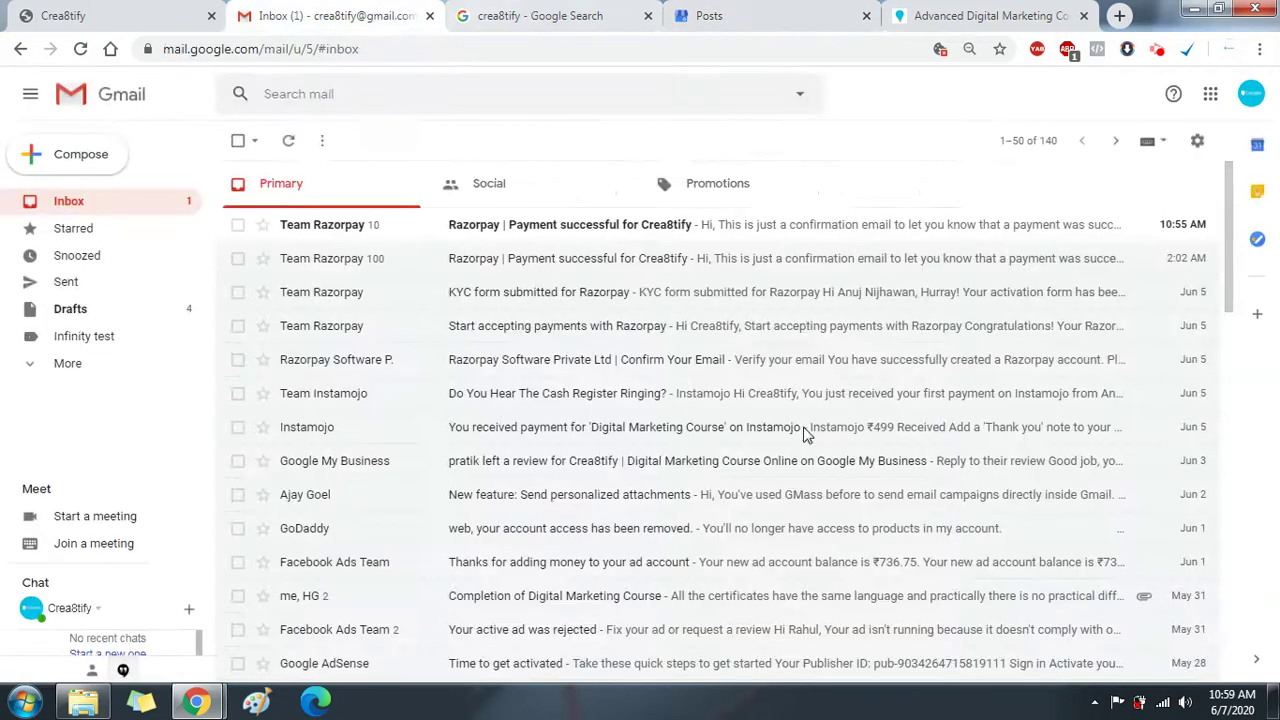
left_click(570, 15)
scroll(905, 390, "down", 2)
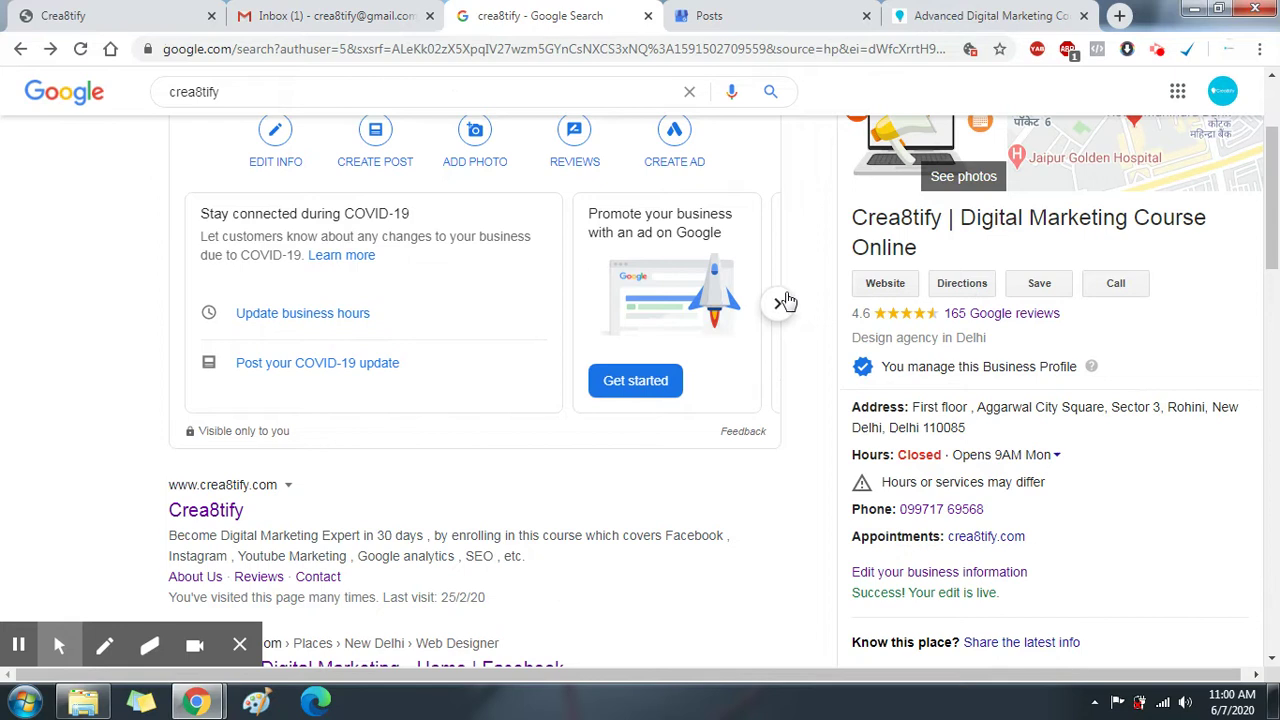
left_click(755, 12)
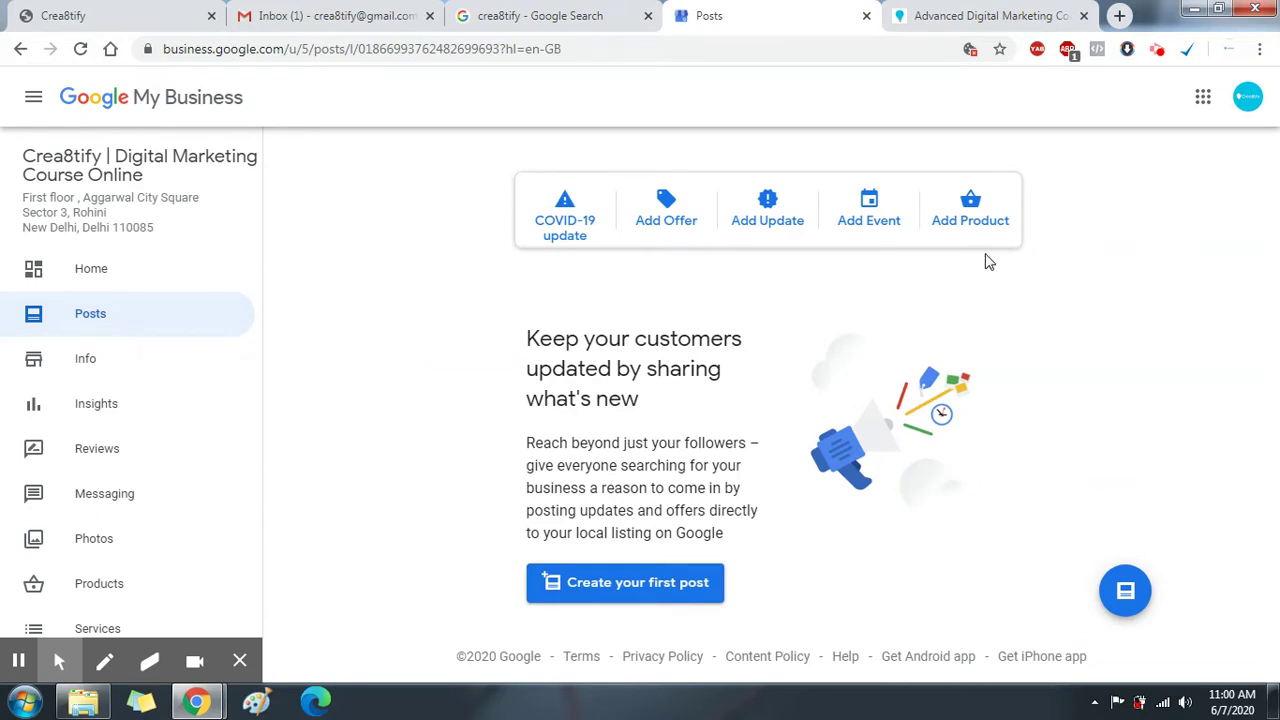
Start the first post as a COVID-19 update with the status "Right now we are not operating under Covid 19 Situation .".
left_click(641, 589)
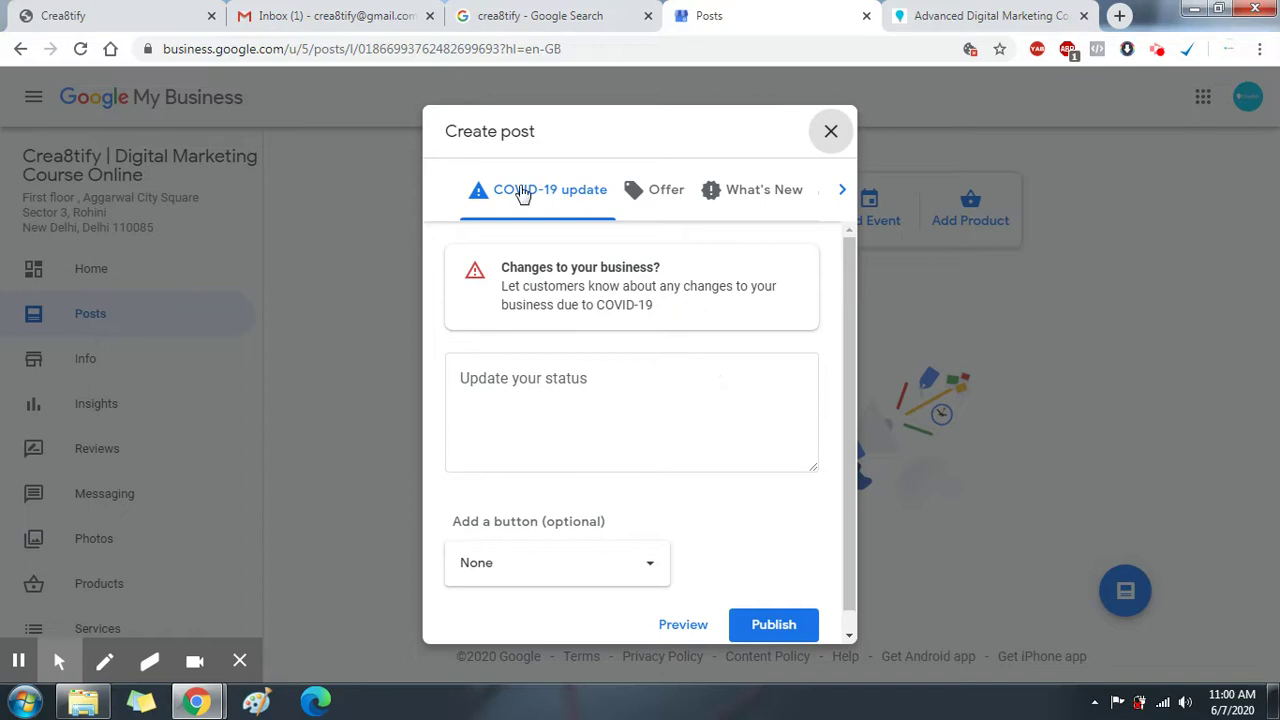
scroll(630, 365, "down", 1)
left_click(640, 354)
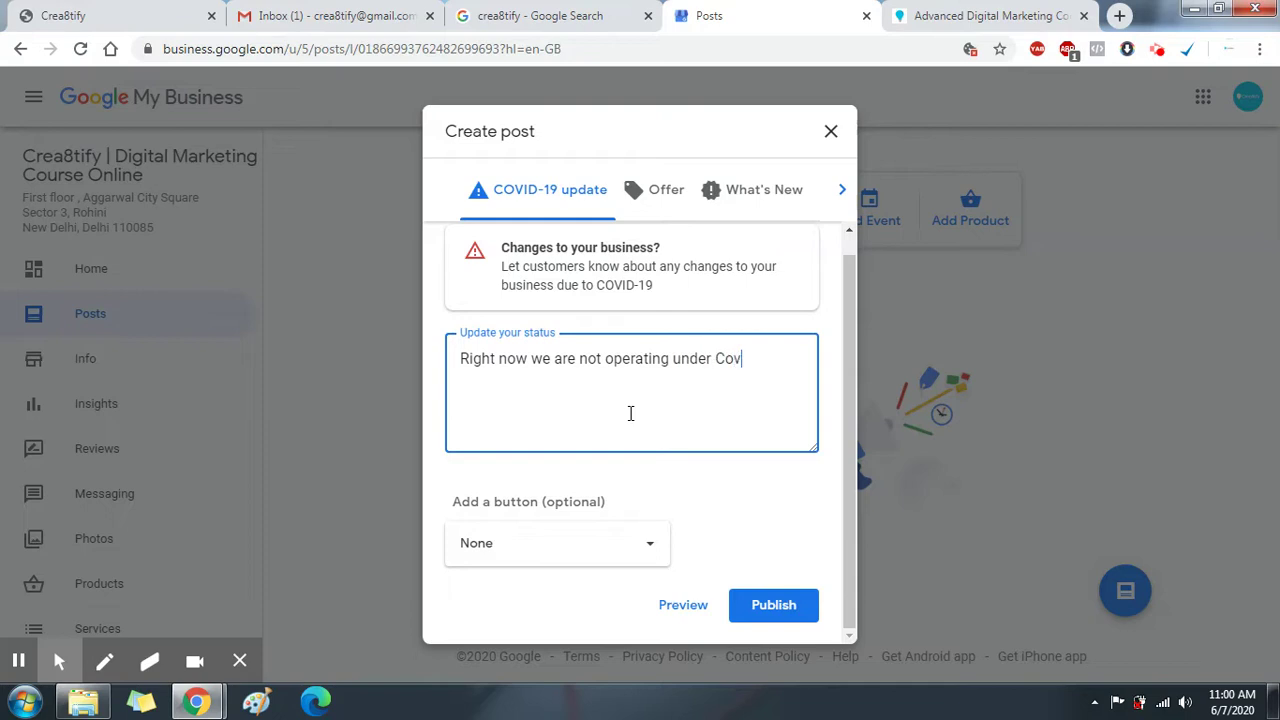
type("Situtation")
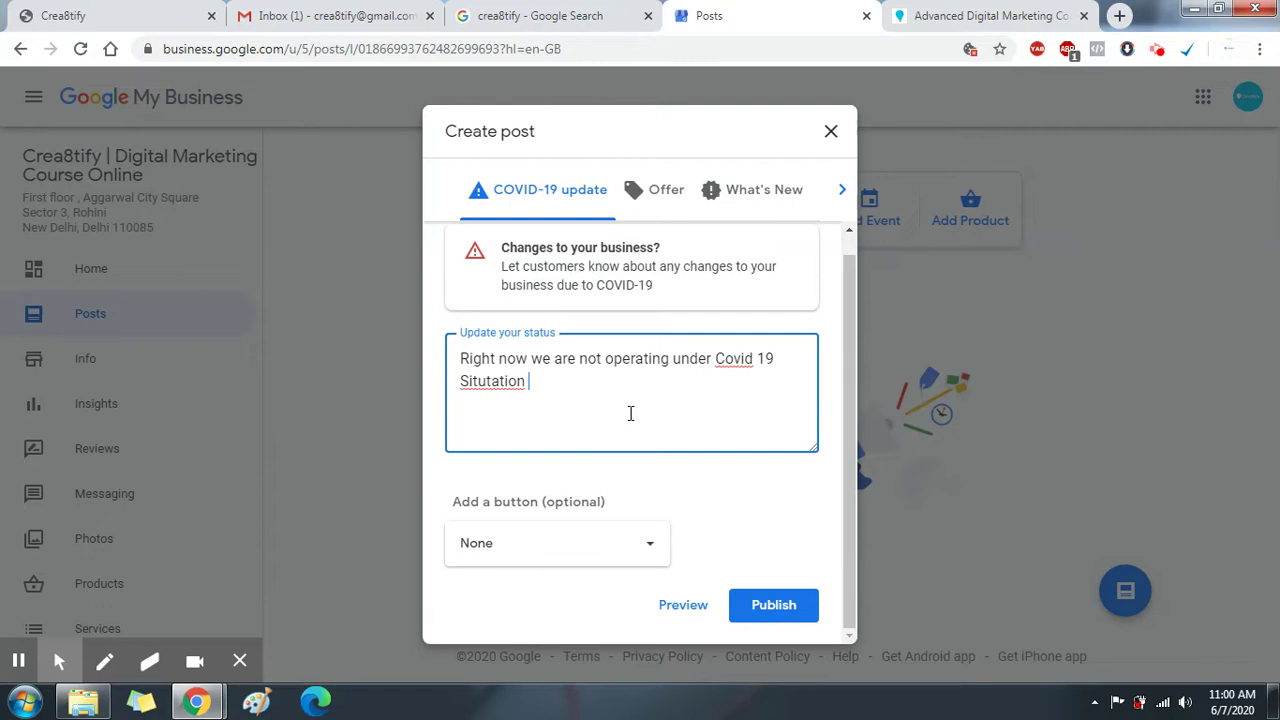
key("BackSpace")
key("BackSpace")
key("BackSpace")
key("BackSpace")
key("BackSpace")
key("BackSpace")
key("BackSpace")
key("BackSpace")
type("tuatuio")
key("BackSpace")
type("ion")
Add a "Learn more" button to the COVID-19 update post.
left_click(591, 529)
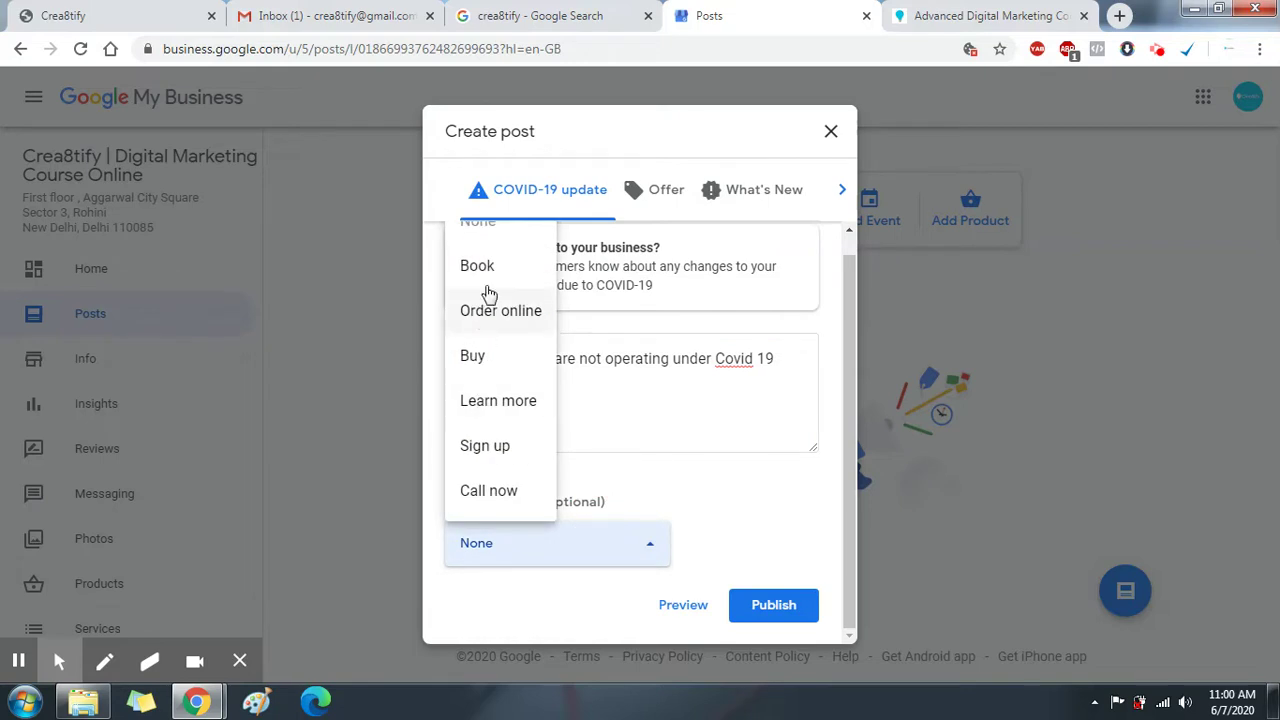
scroll(486, 292, "up", 1)
scroll(505, 380, "down", 1)
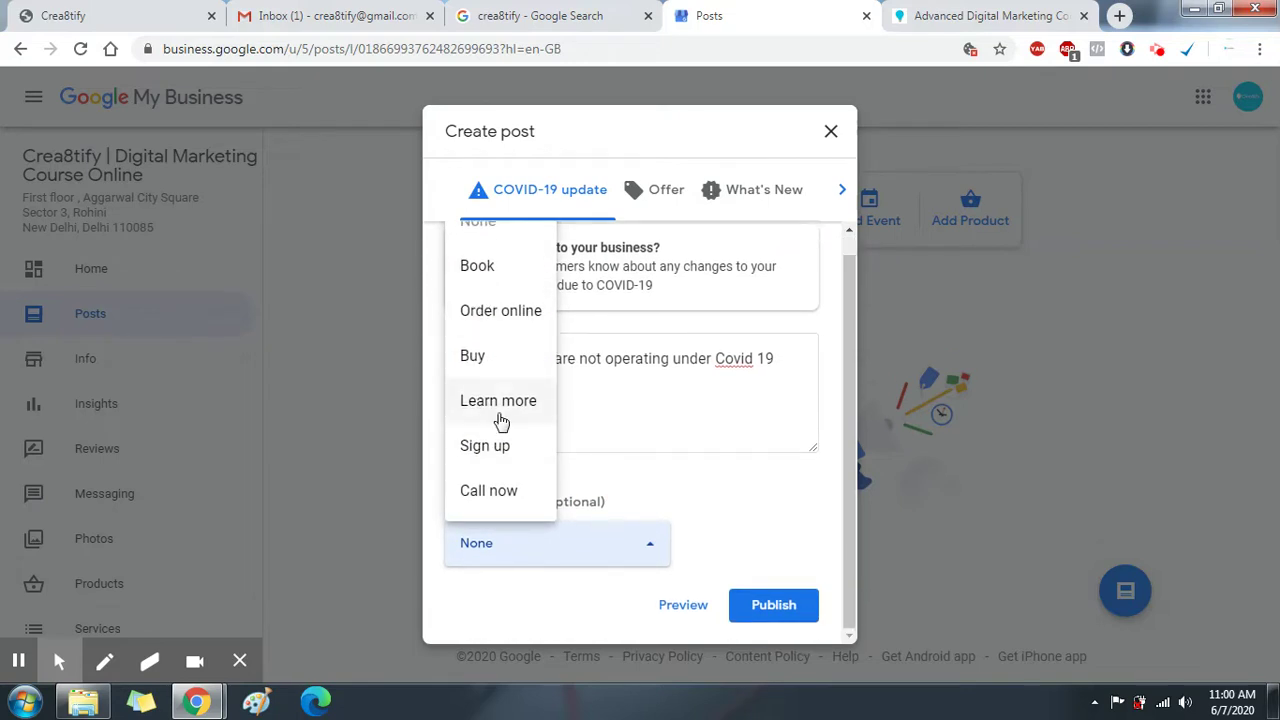
left_click(647, 414)
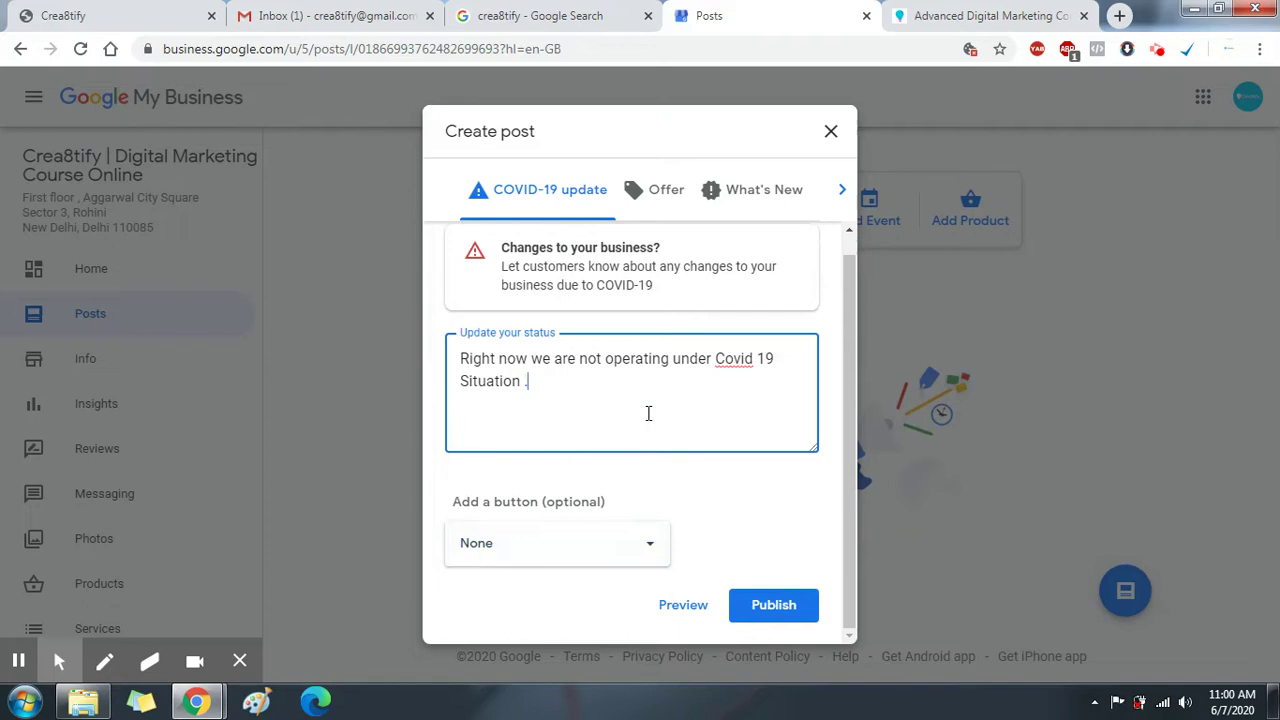
left_click(600, 551)
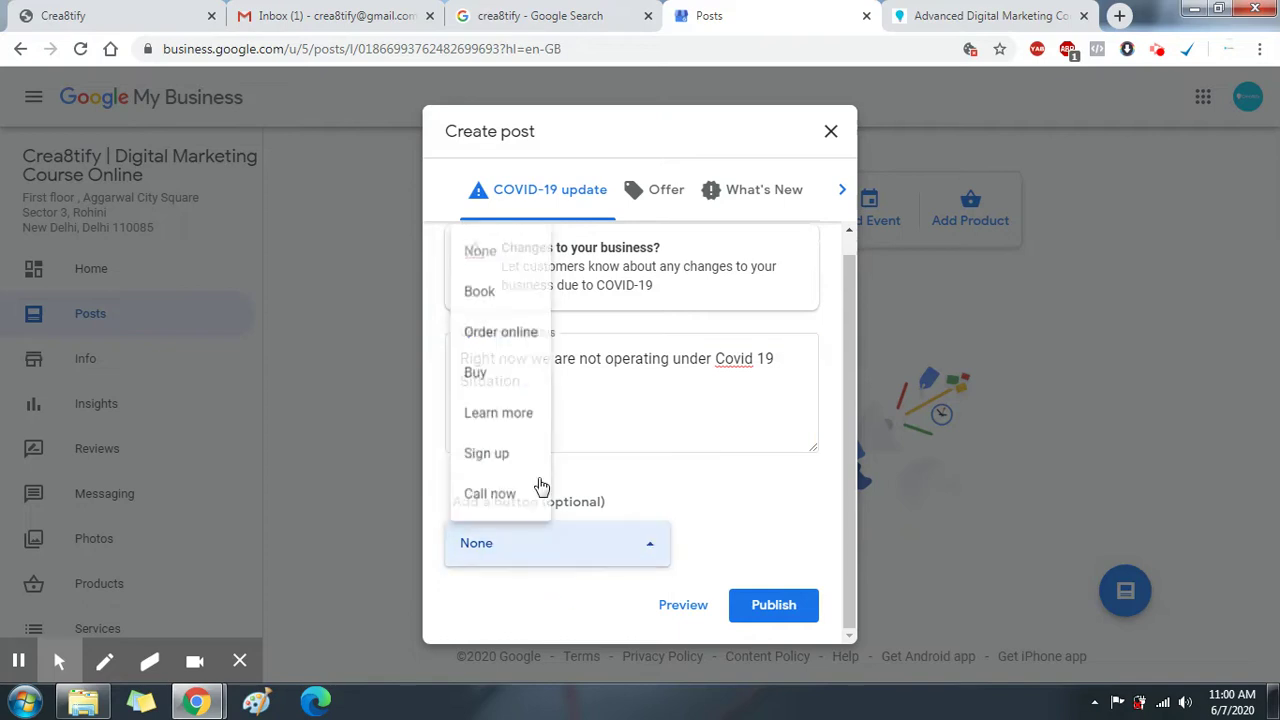
left_click(526, 399)
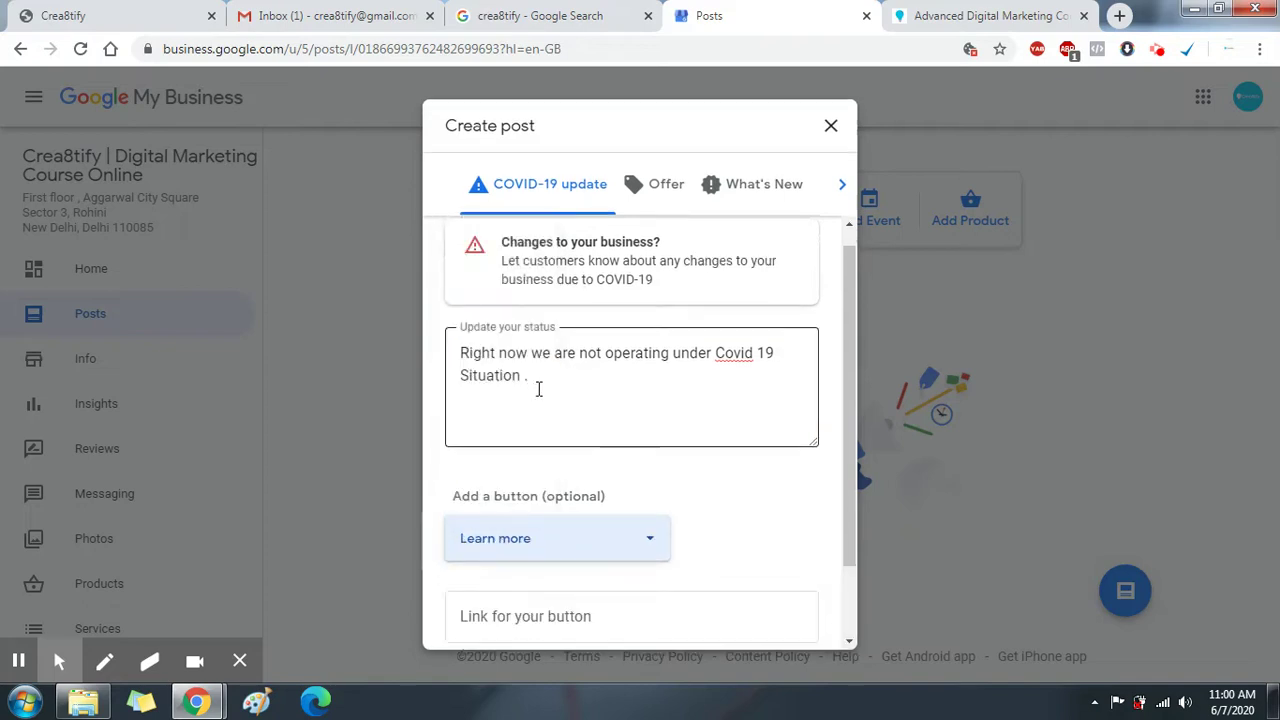
left_click(545, 537)
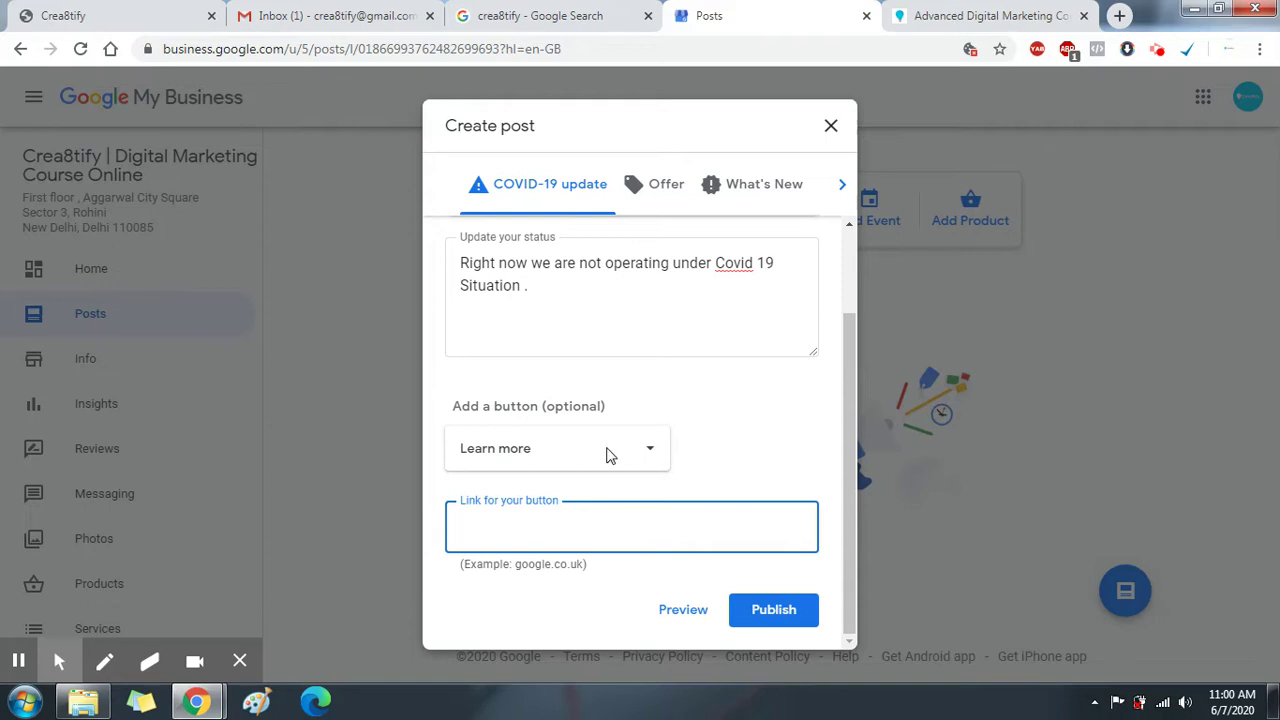
left_click(980, 12)
left_click(818, 40)
key("ctrl+c")
left_click(765, 22)
key("ctrl+v")
left_click(714, 557)
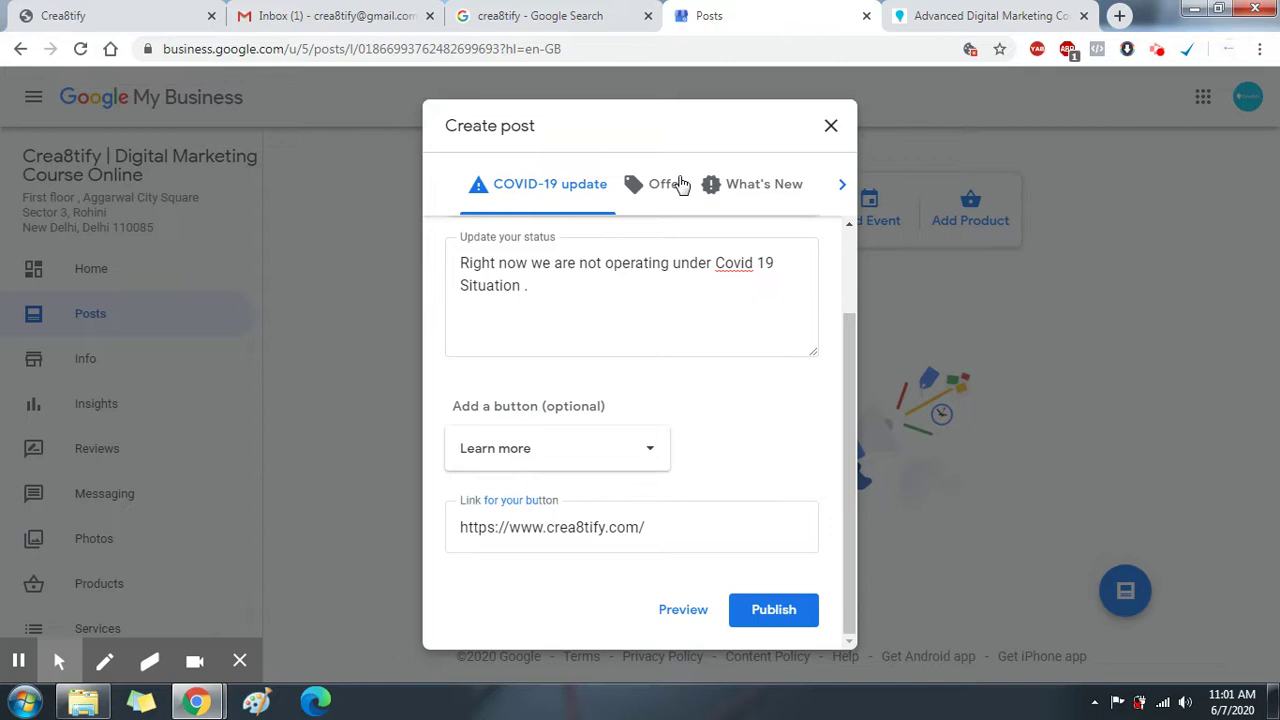
scroll(698, 408, "up", 2)
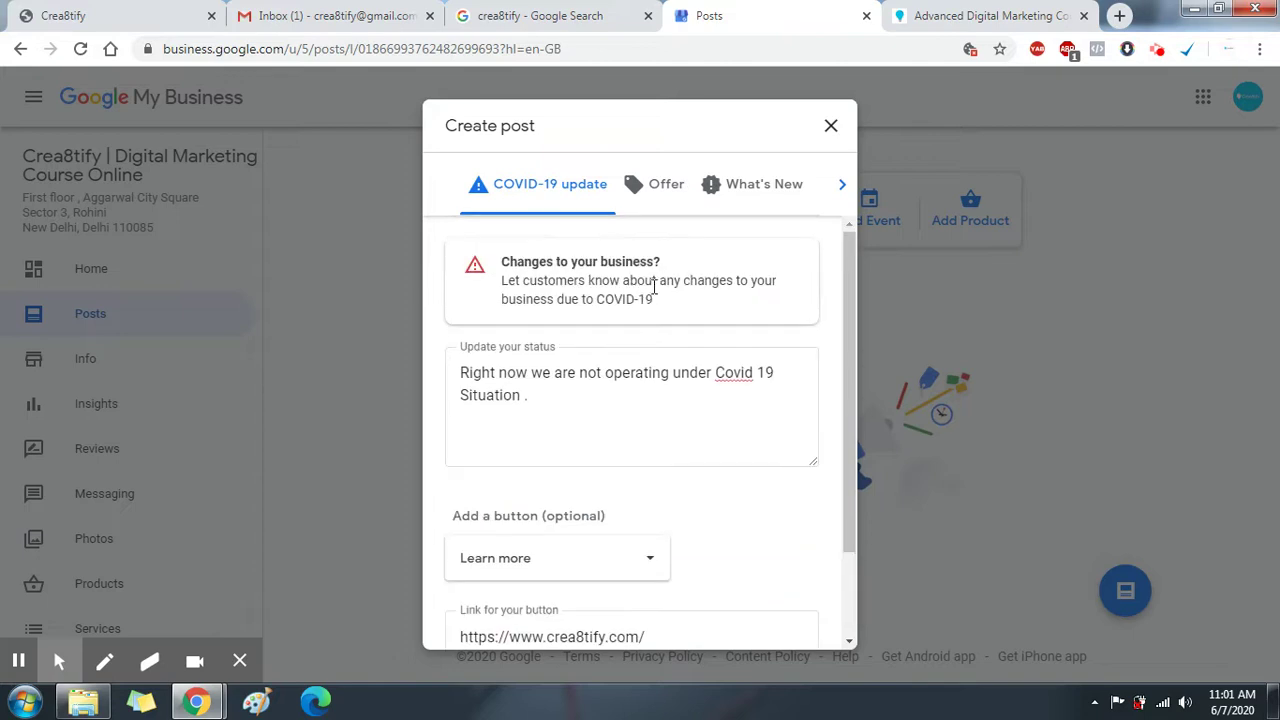
Switch the post type to Offer and add the laptop-and-megaphone picture from the Scrapbook Photos album.
left_click(640, 188)
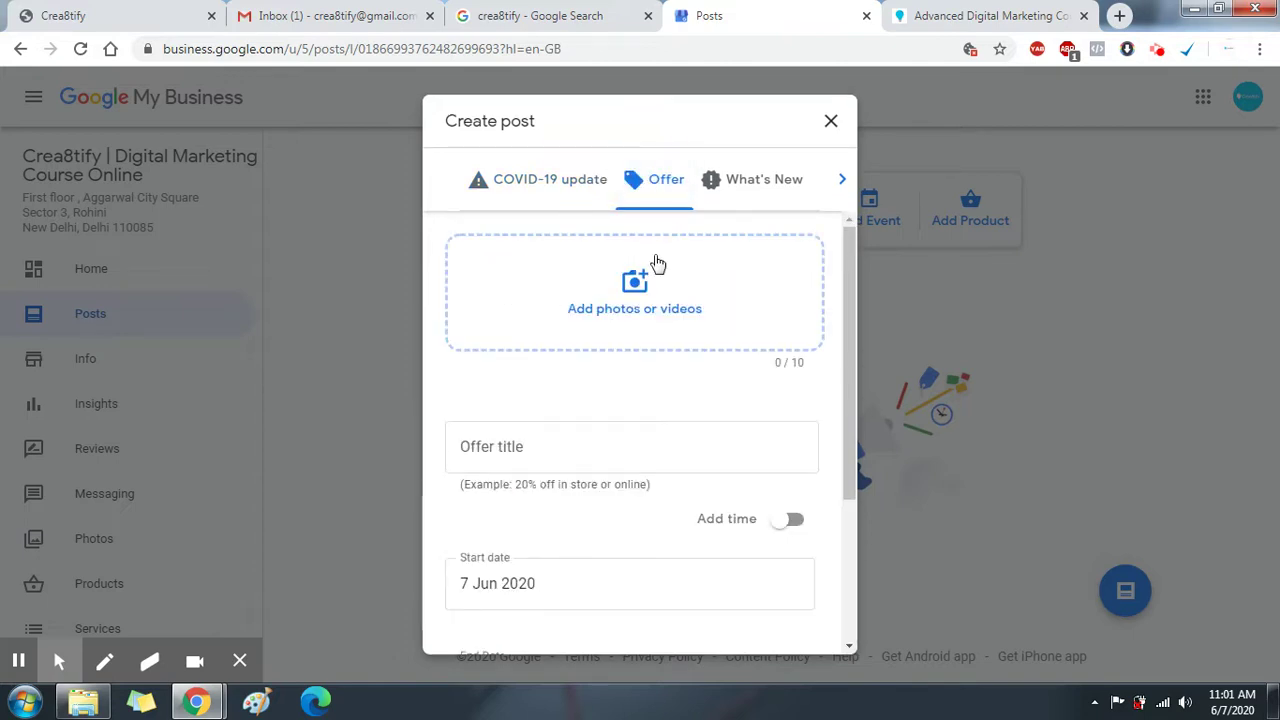
scroll(624, 332, "down", 2)
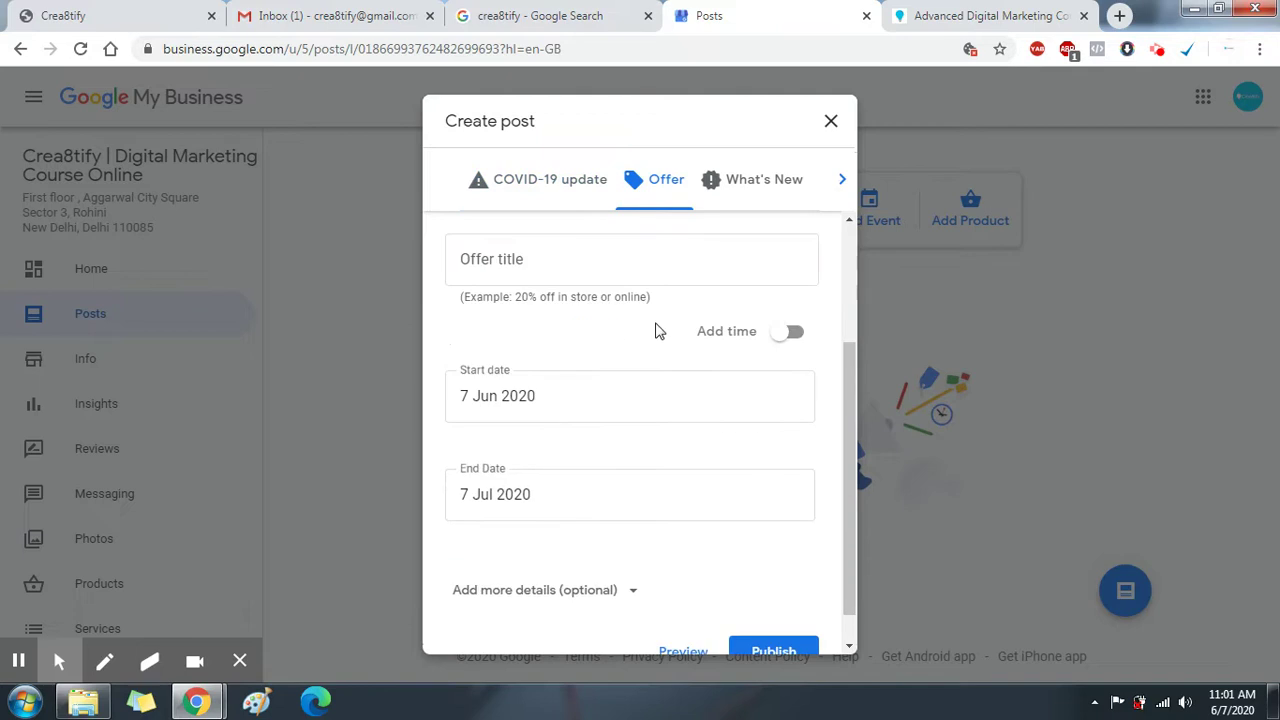
scroll(660, 330, "up", 3)
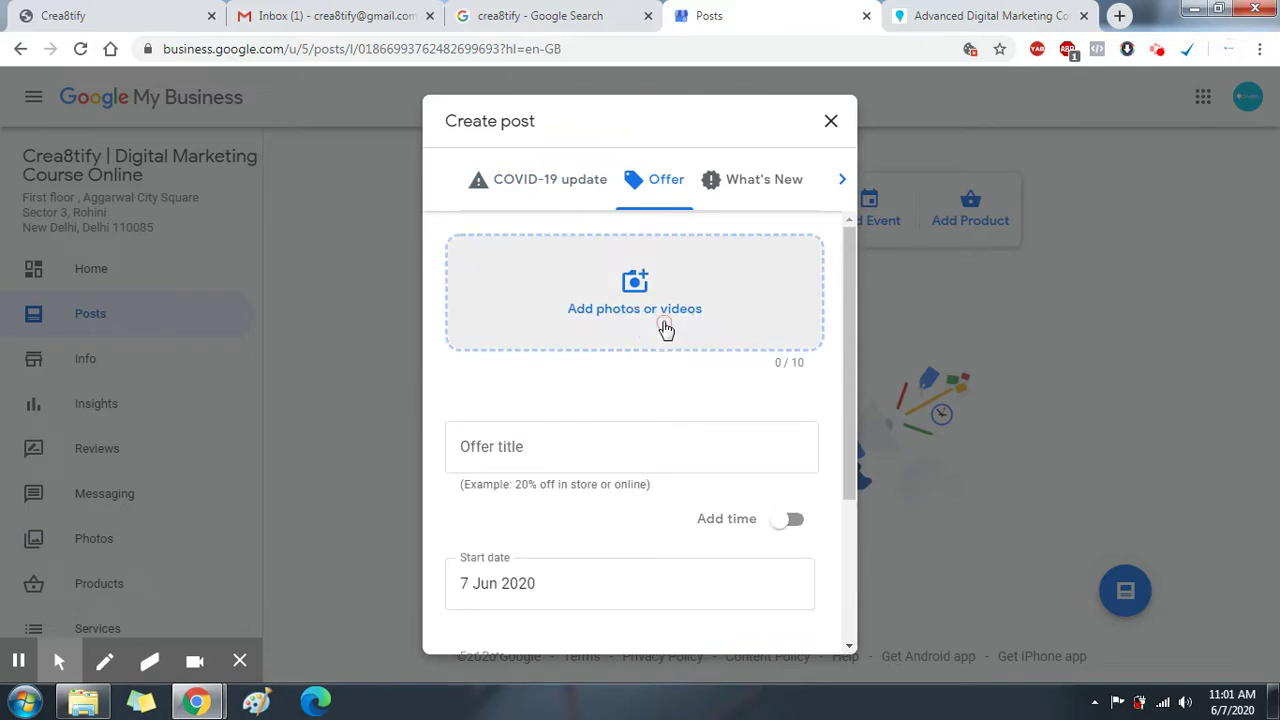
left_click(660, 330)
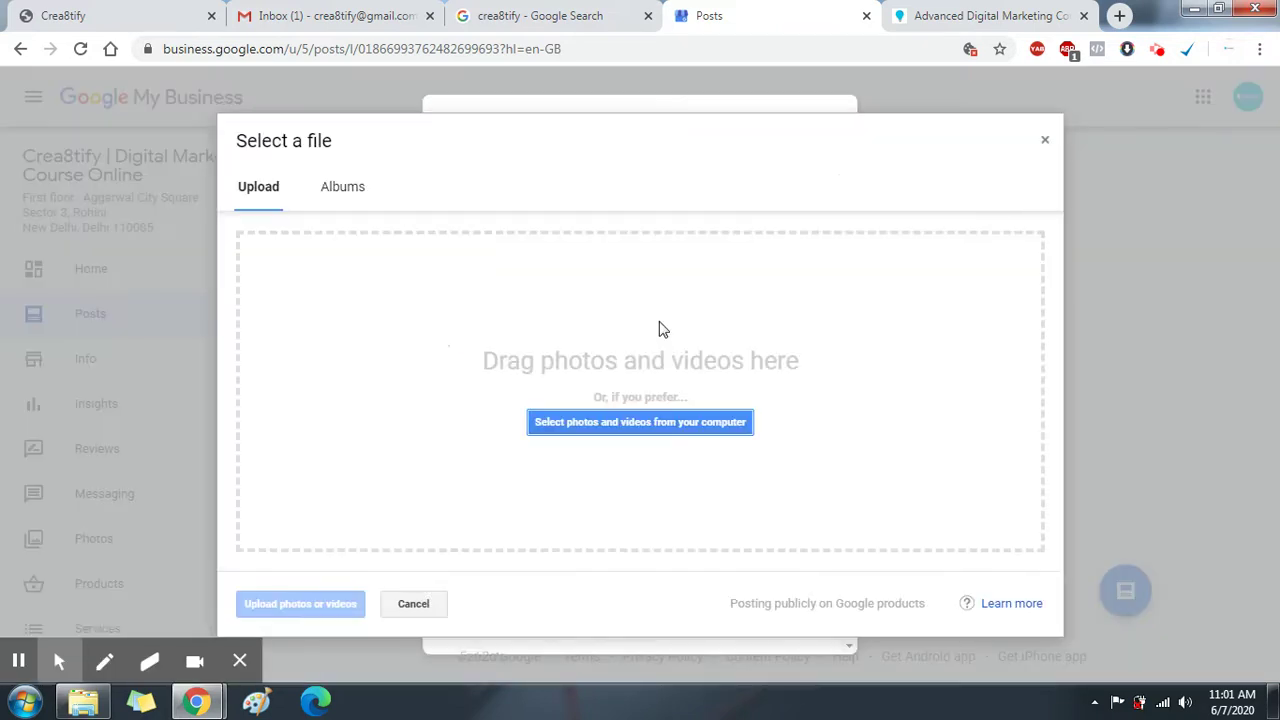
left_click(361, 187)
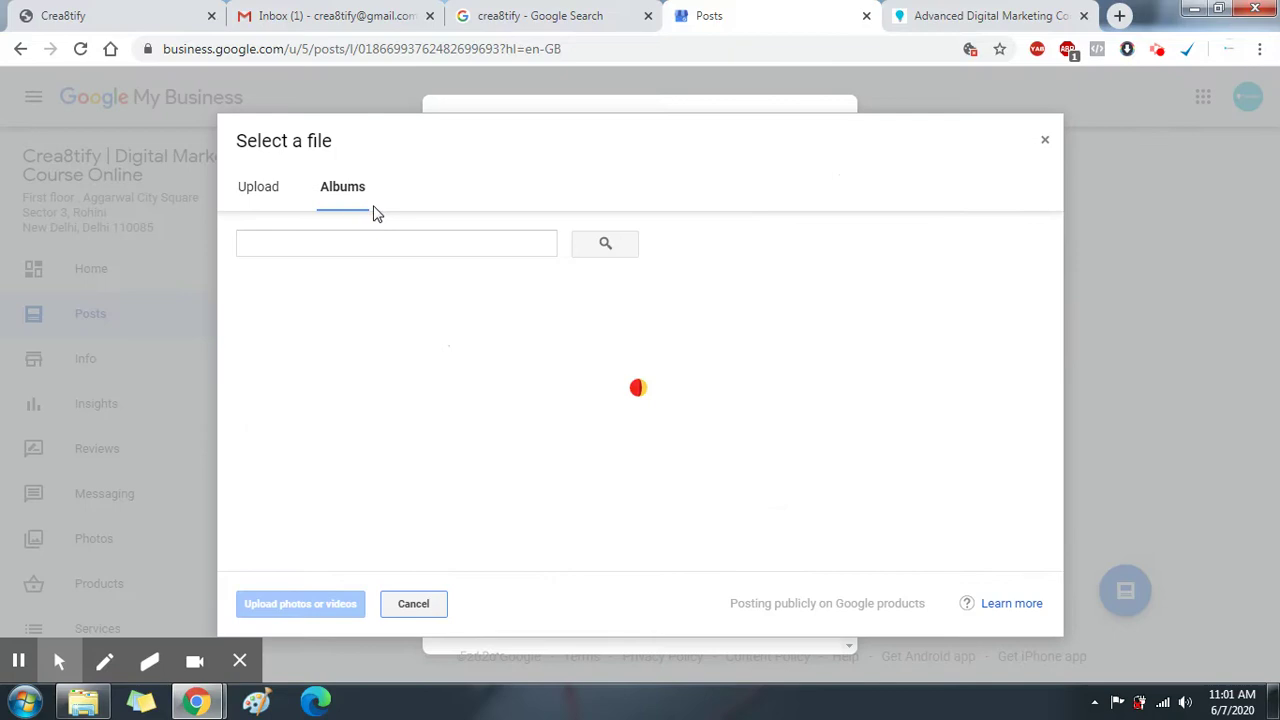
left_click(284, 314)
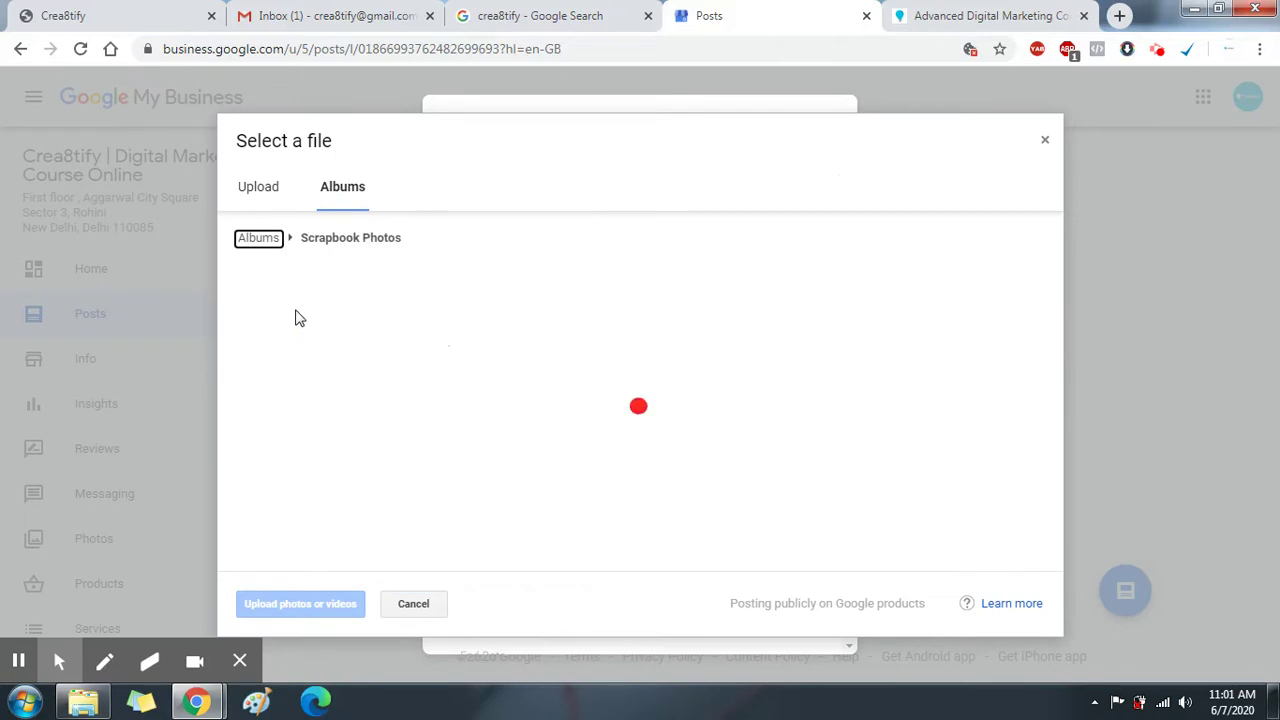
left_click(348, 335)
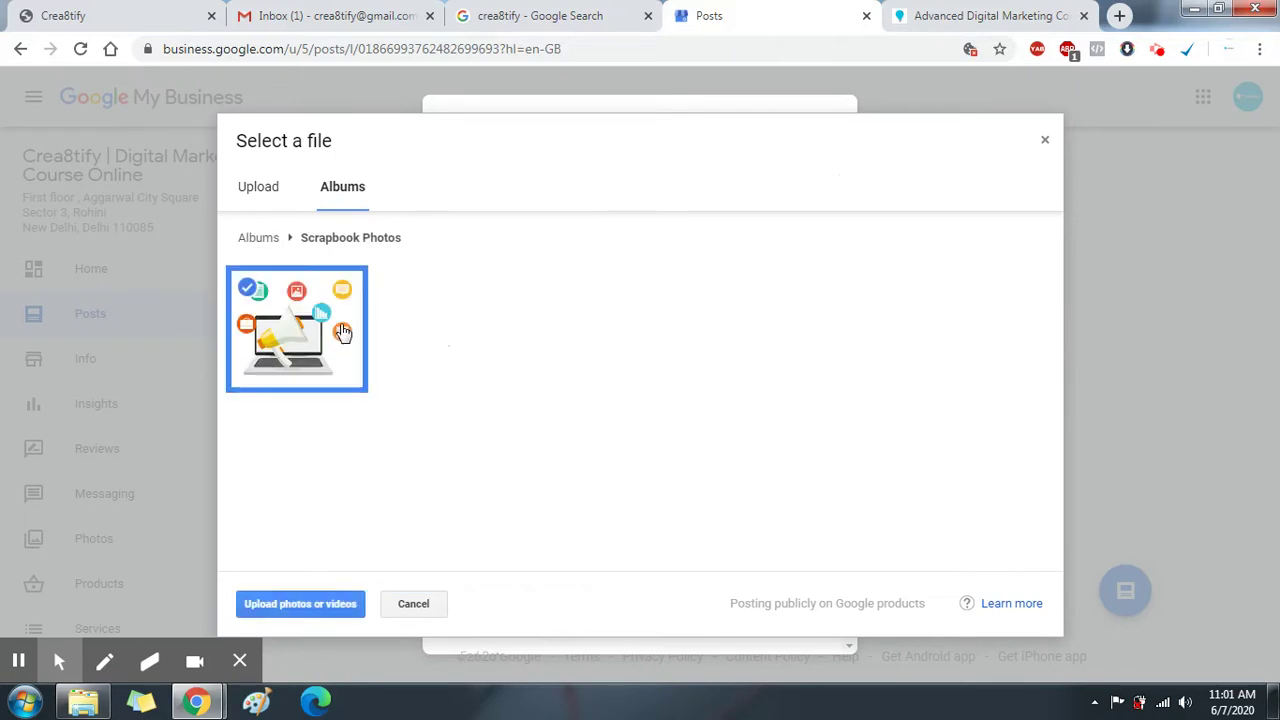
left_click(312, 606)
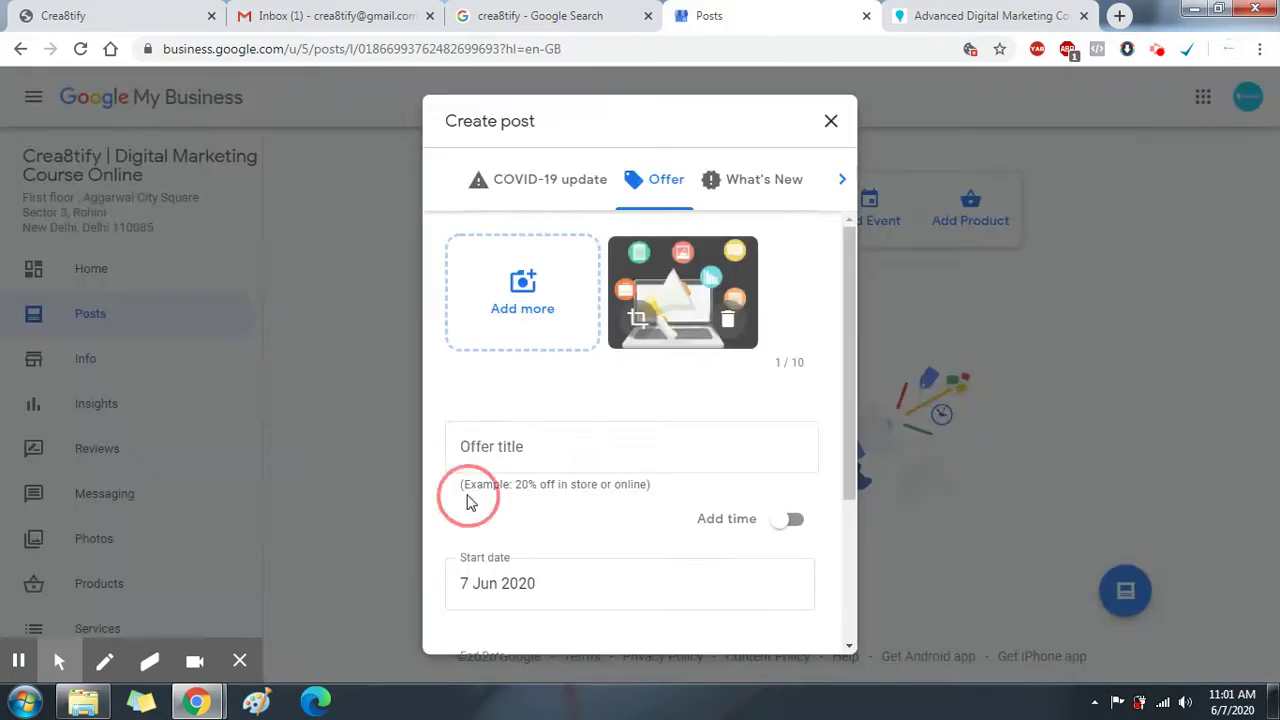
Enter "Marketing Services at 4999/-" as the offer title.
left_click(489, 462)
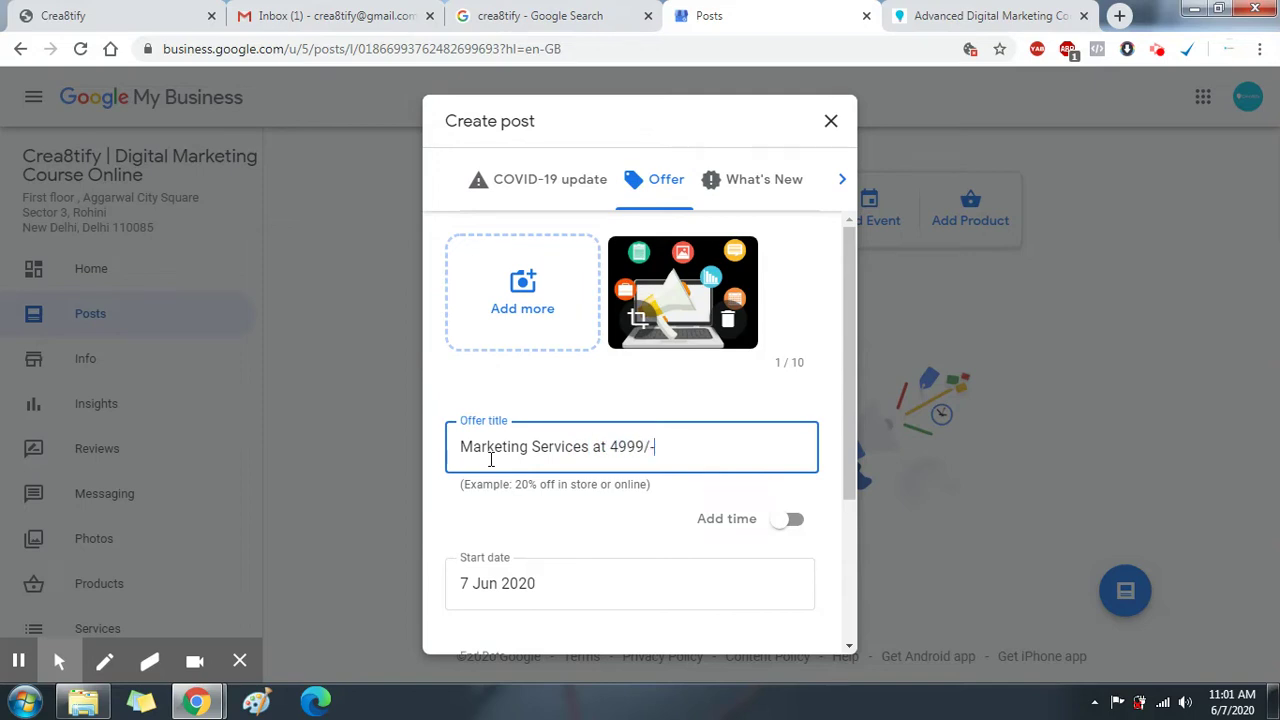
scroll(578, 393, "down", 3)
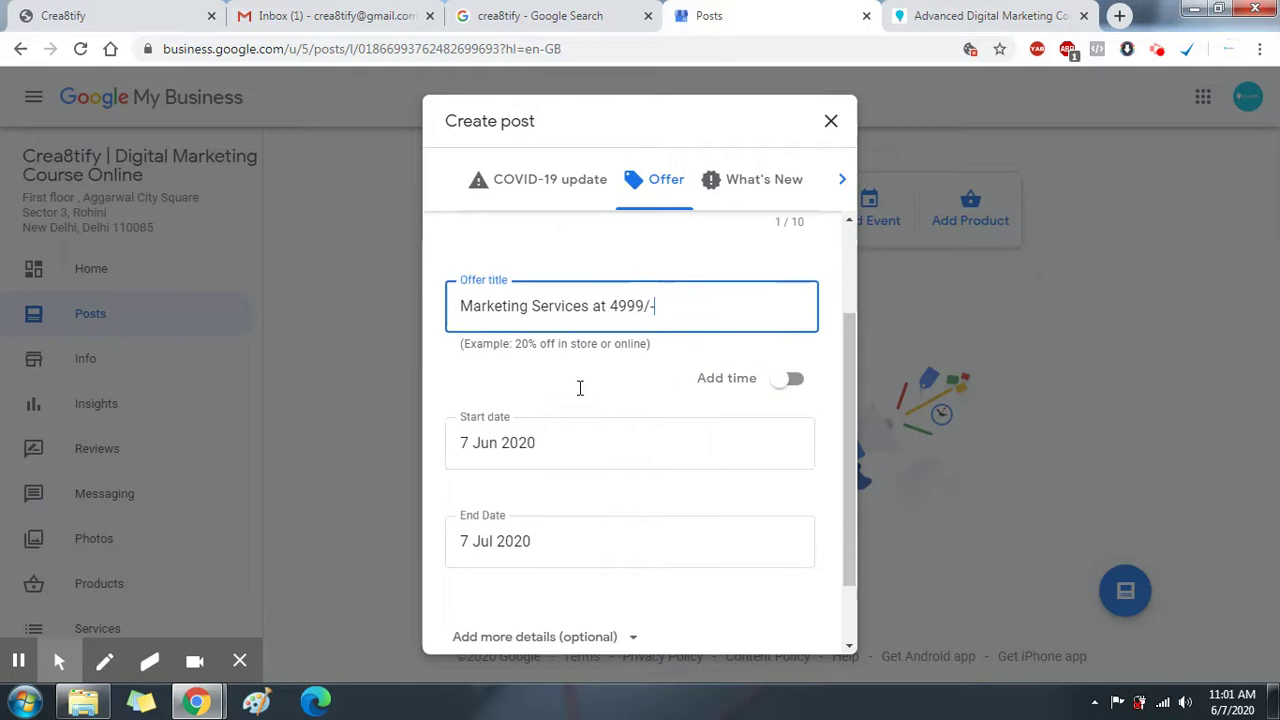
Try the Add time option to see the offer's start time choices, and switch the option back off.
left_click(780, 293)
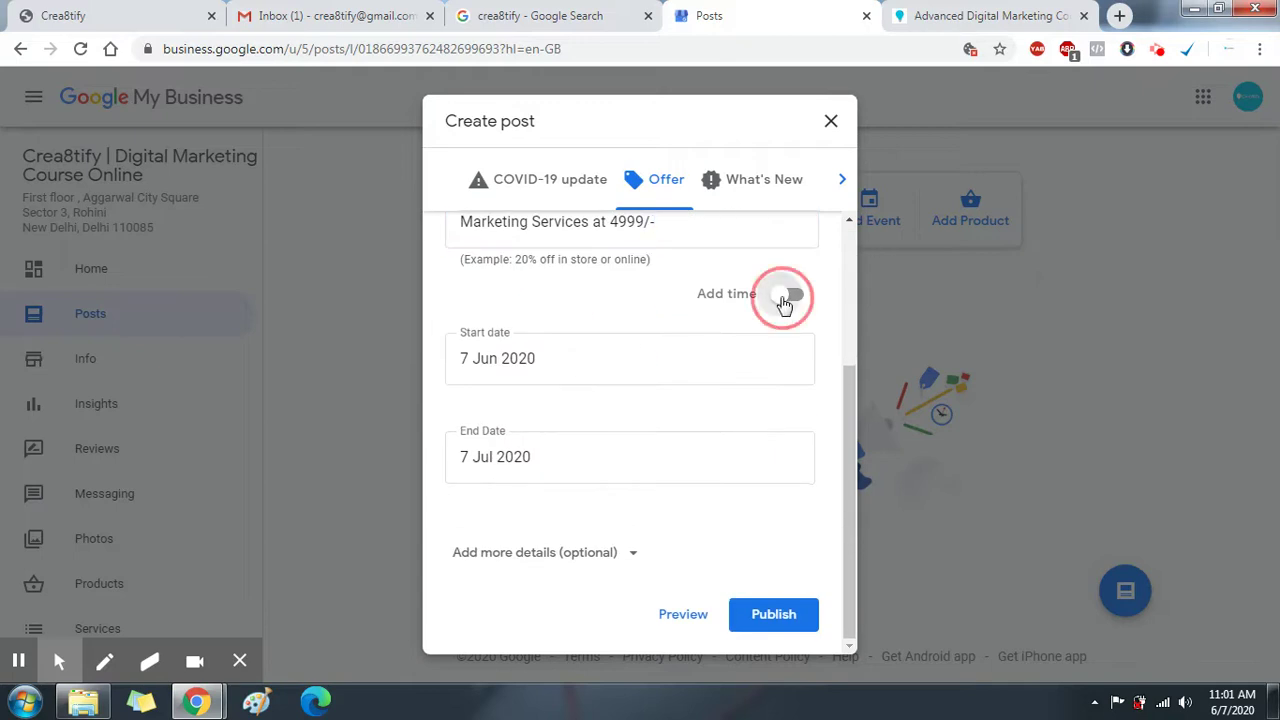
left_click(796, 294)
left_click(792, 295)
left_click(724, 372)
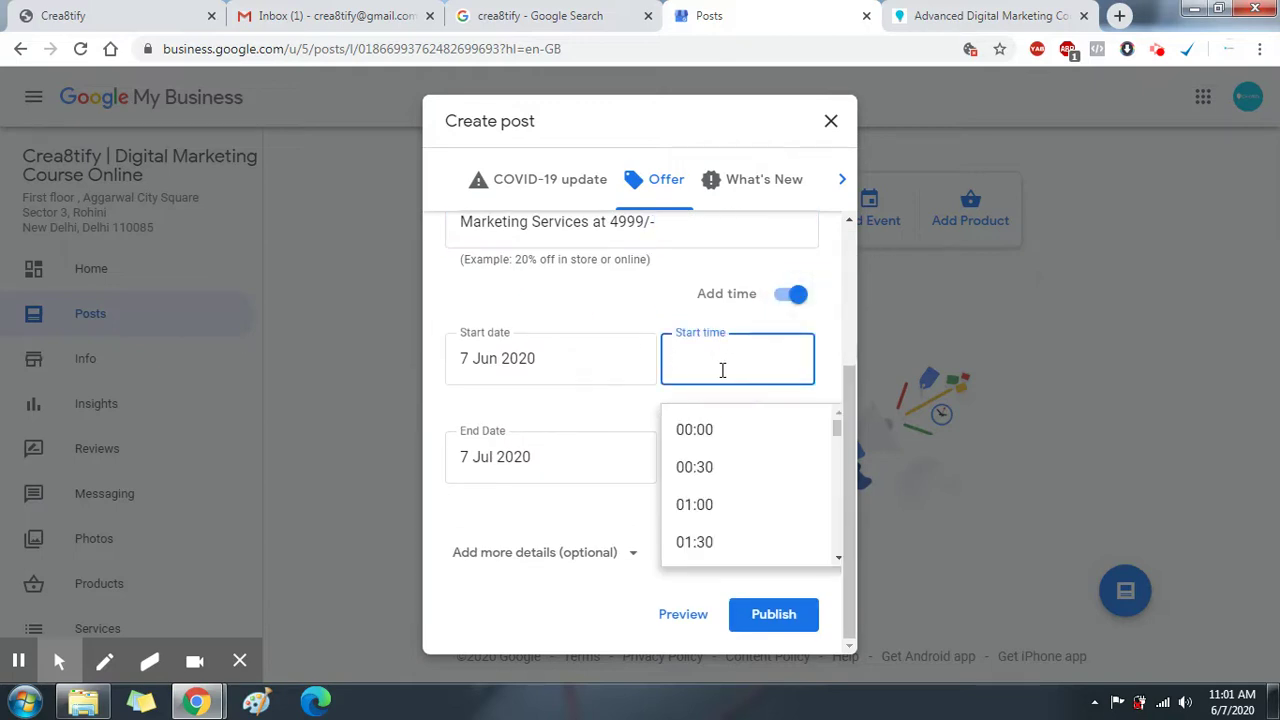
left_click(785, 294)
left_click(786, 294)
Set the offer's start date to 10 Jun 2020 and its end date to 30 Jul 2020.
left_click(497, 371)
left_click(556, 404)
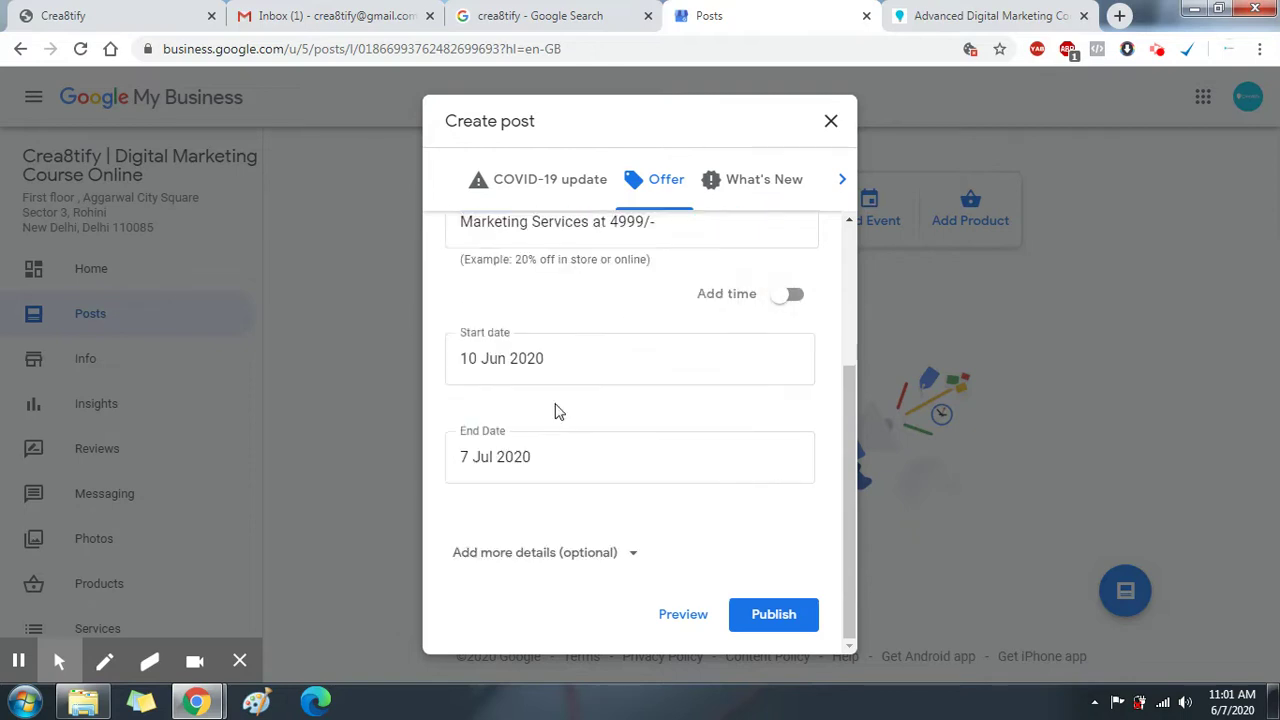
left_click(537, 457)
left_click(588, 356)
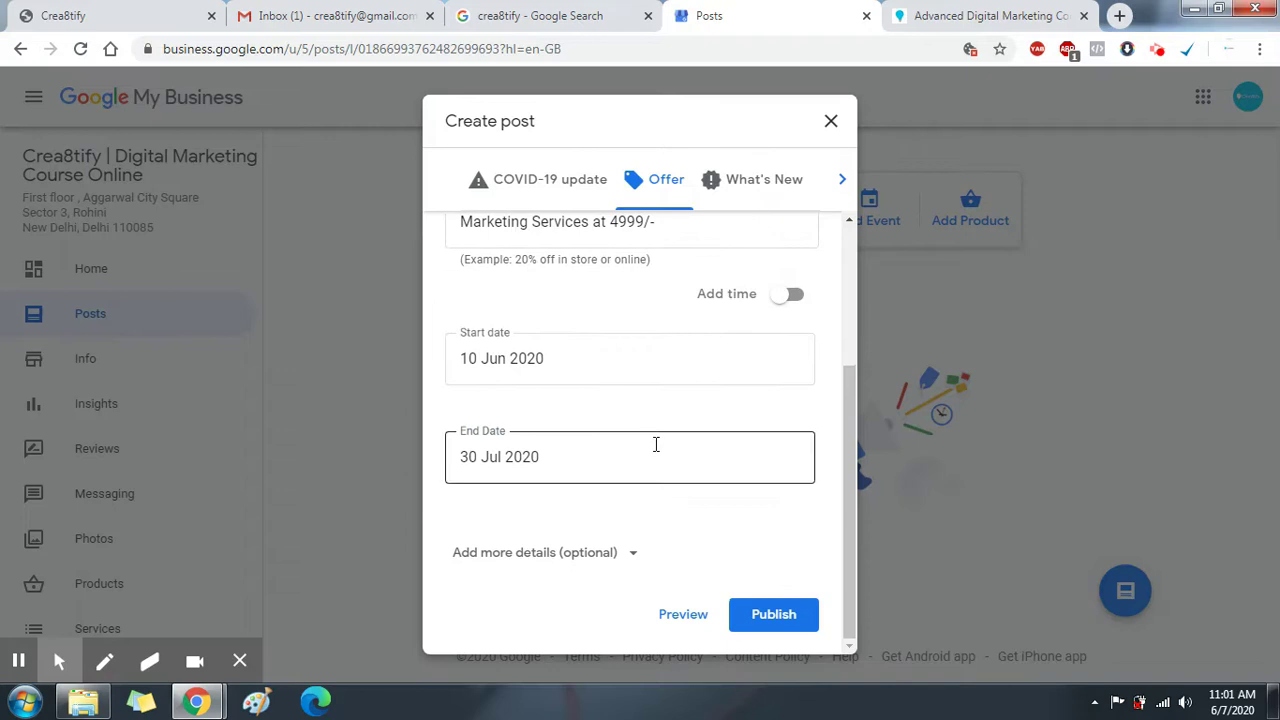
Examine the offer's optional details, including the voucher code, redemption link and terms and conditions fields, and collapse them.
scroll(629, 366, "up", 2)
scroll(586, 549, "down", 2)
left_click(586, 549)
scroll(579, 544, "down", 1)
scroll(579, 544, "down", 2)
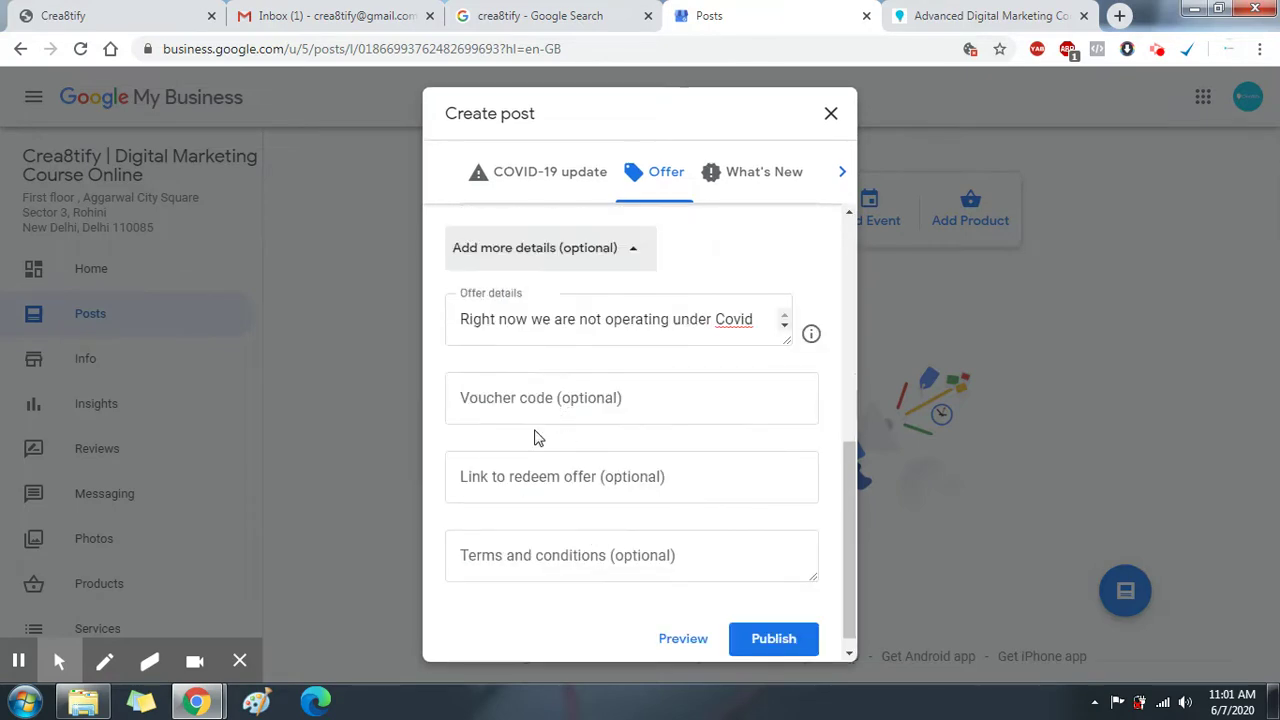
left_click(591, 405)
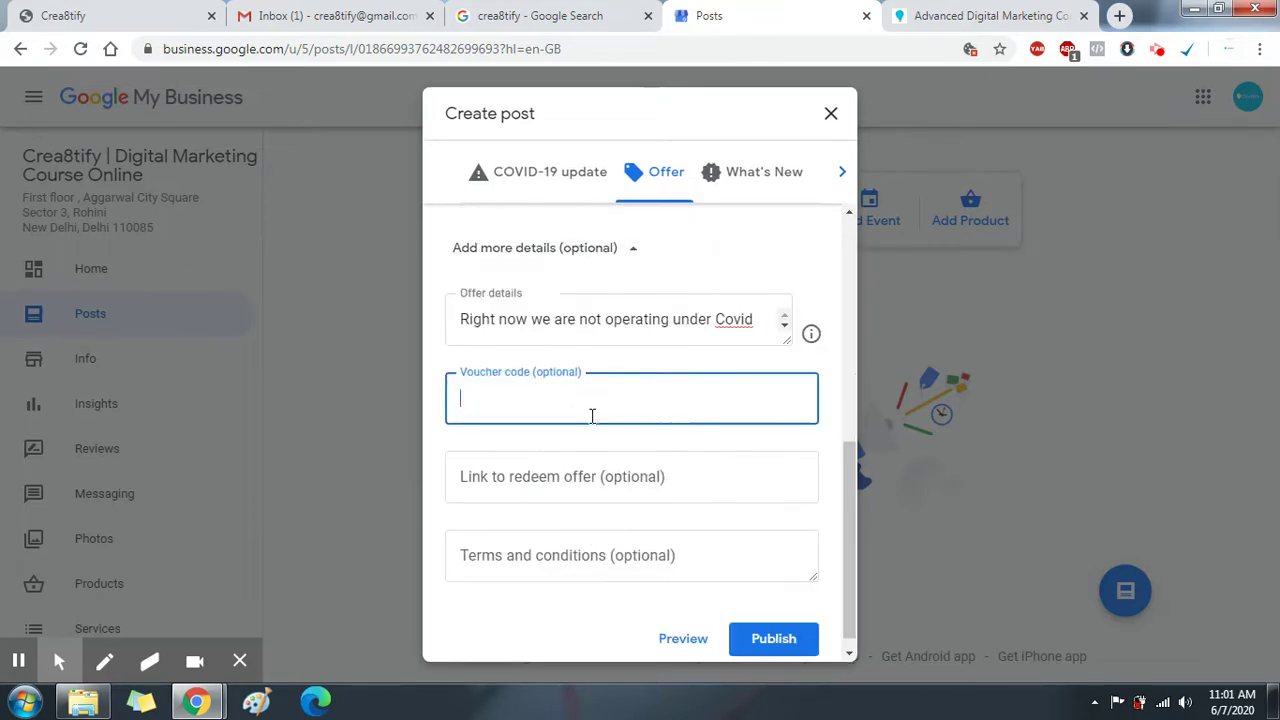
left_click(597, 462)
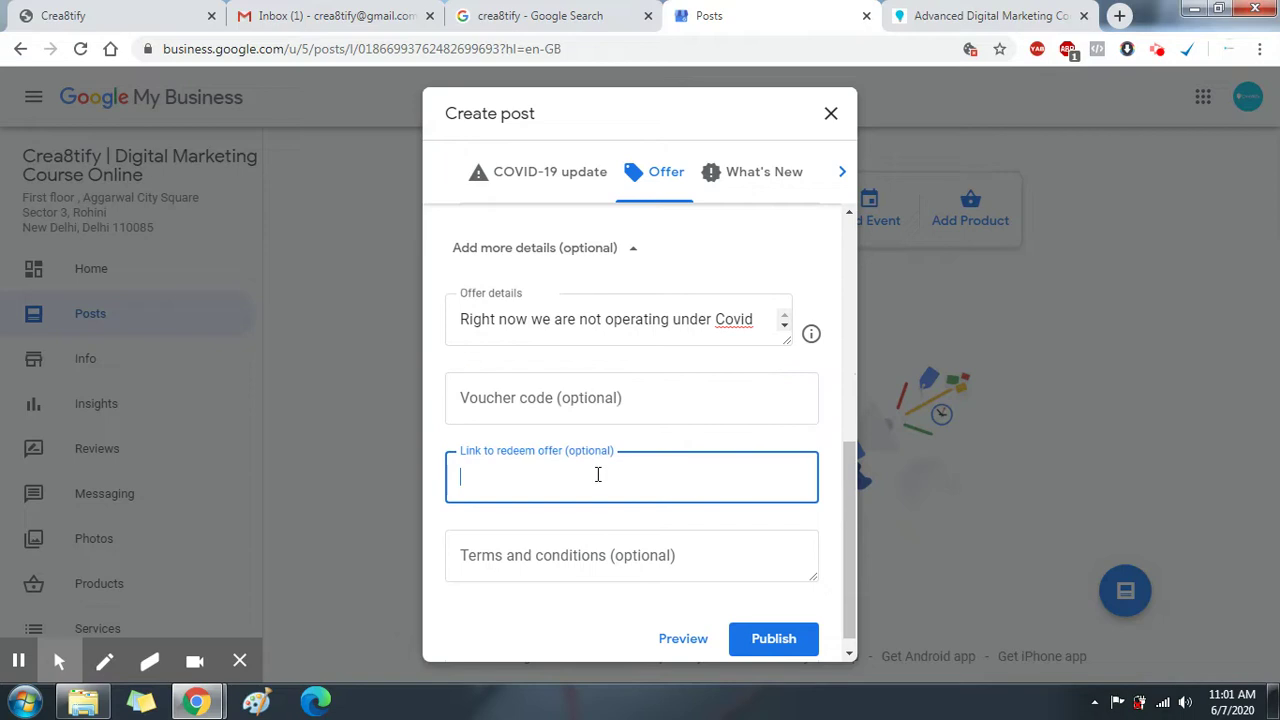
left_click(617, 557)
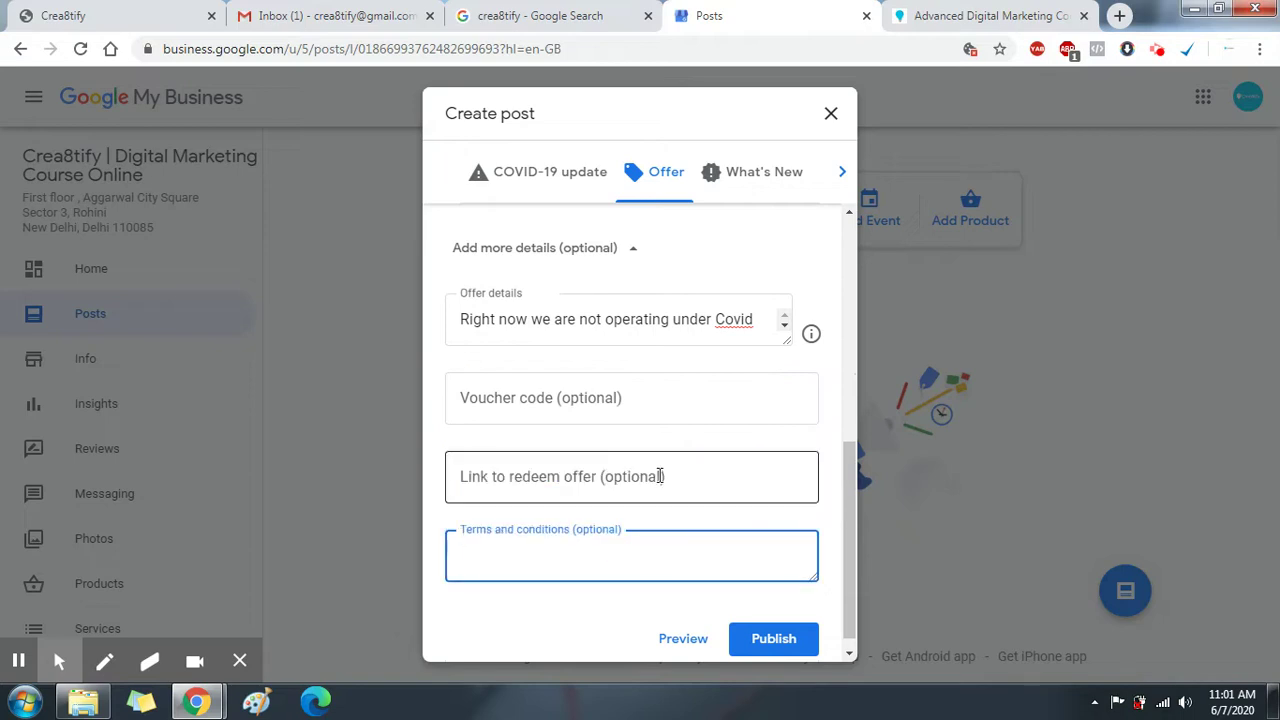
scroll(655, 467, "up", 1)
scroll(652, 466, "up", 1)
scroll(652, 466, "down", 2)
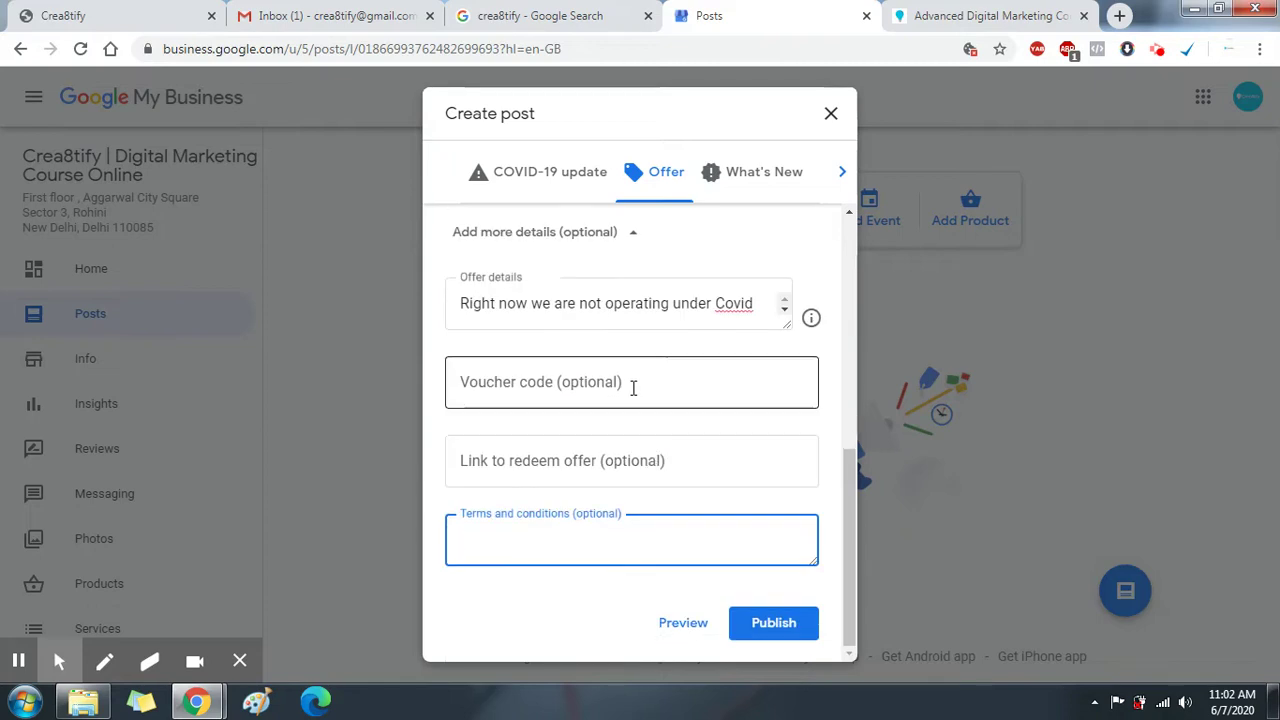
scroll(706, 423, "up", 2)
scroll(700, 411, "down", 2)
scroll(700, 411, "up", 2)
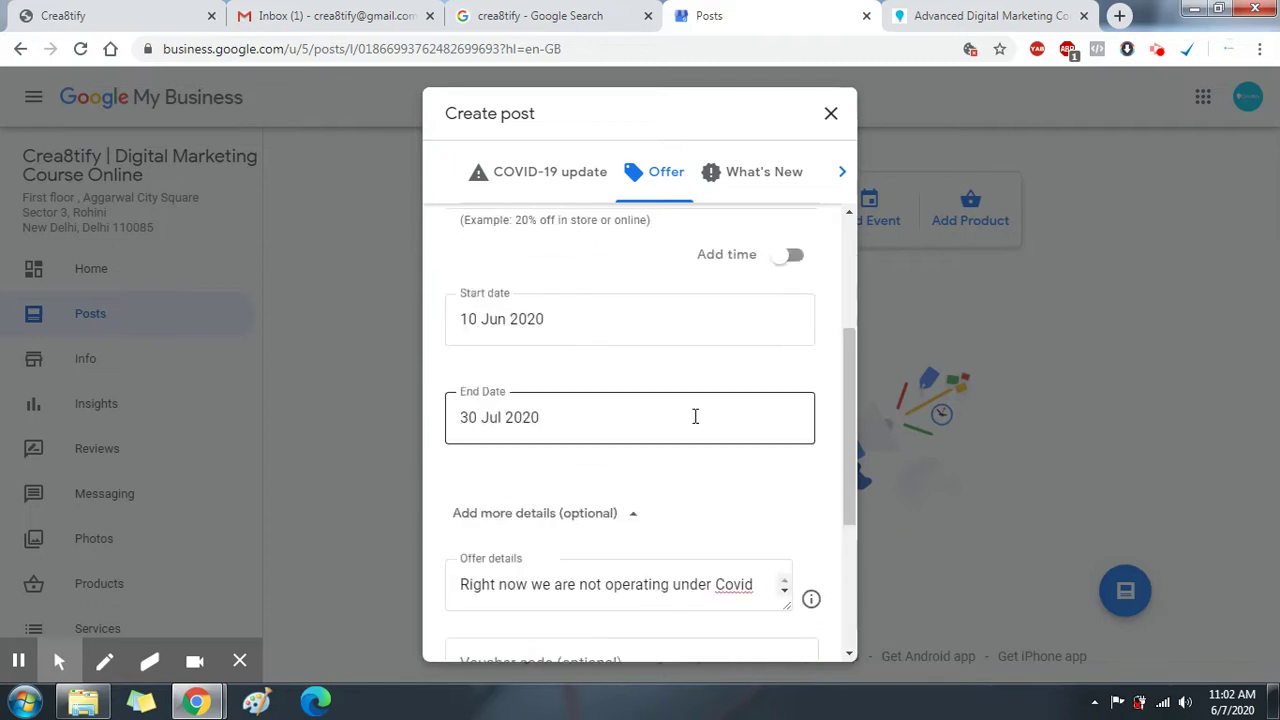
left_click(626, 520)
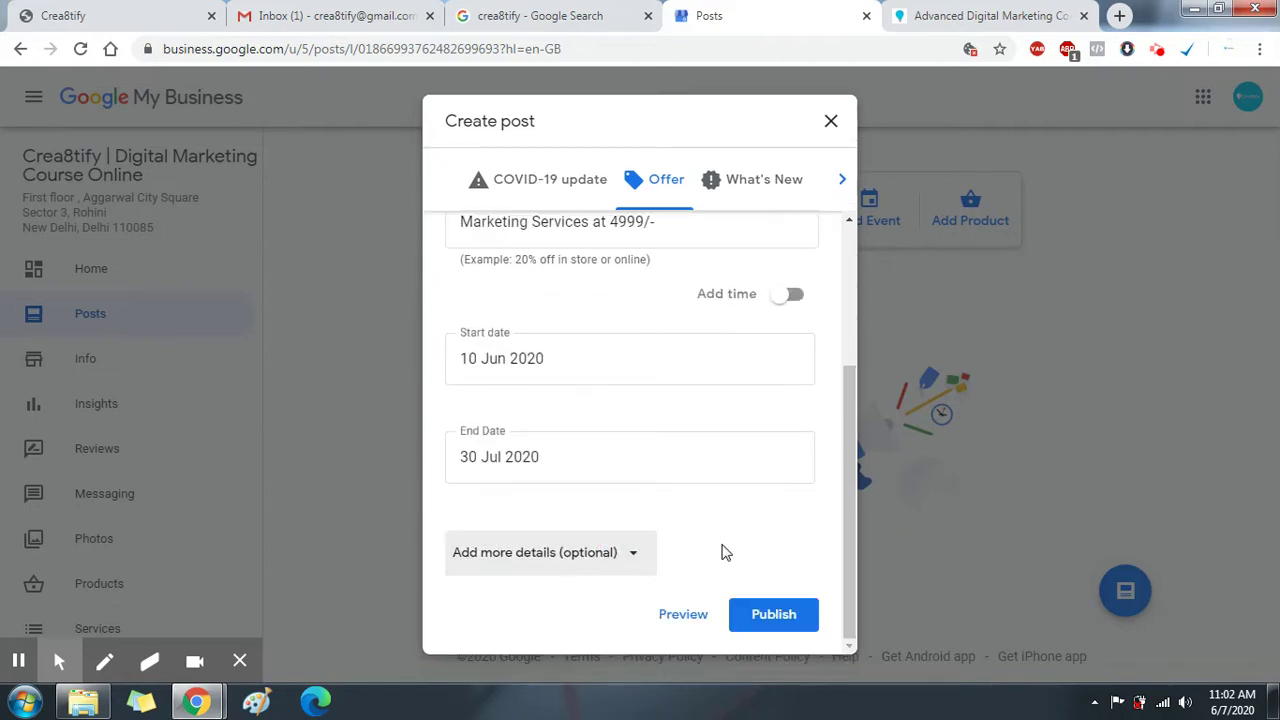
Preview the offer post, and clear the leftover COVID-19 text from its offer details.
left_click(698, 616)
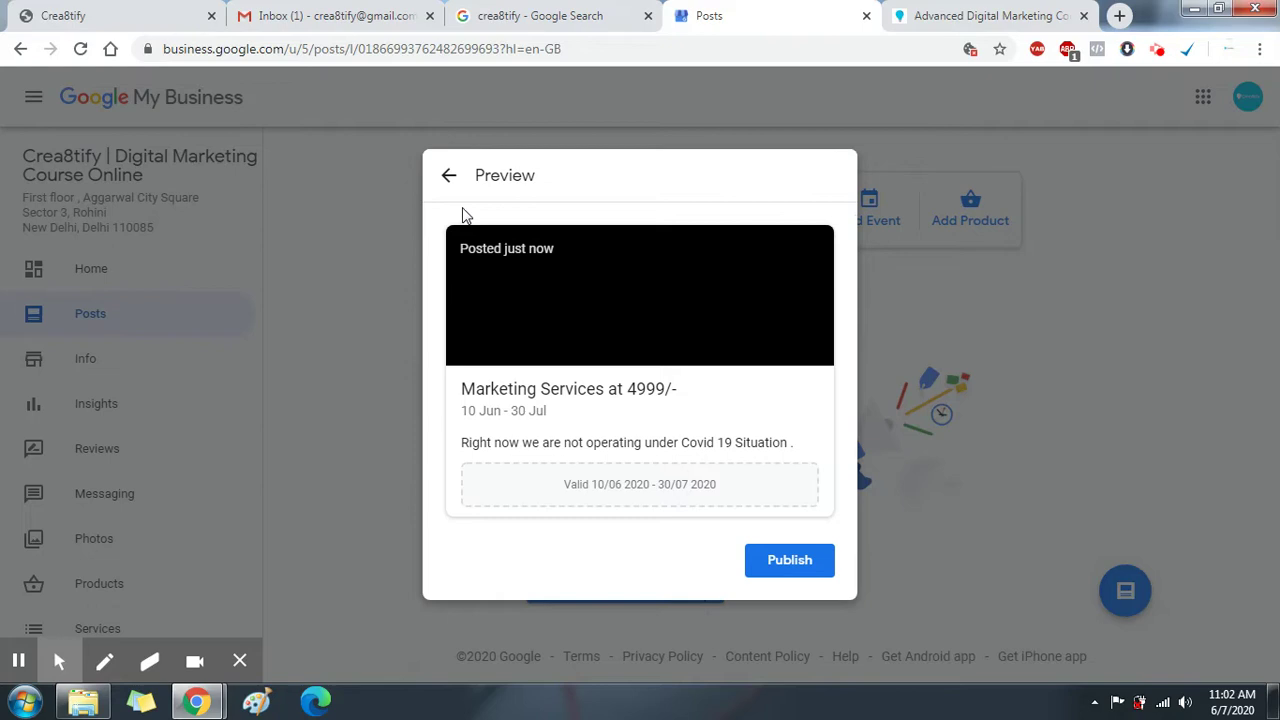
left_click(449, 175)
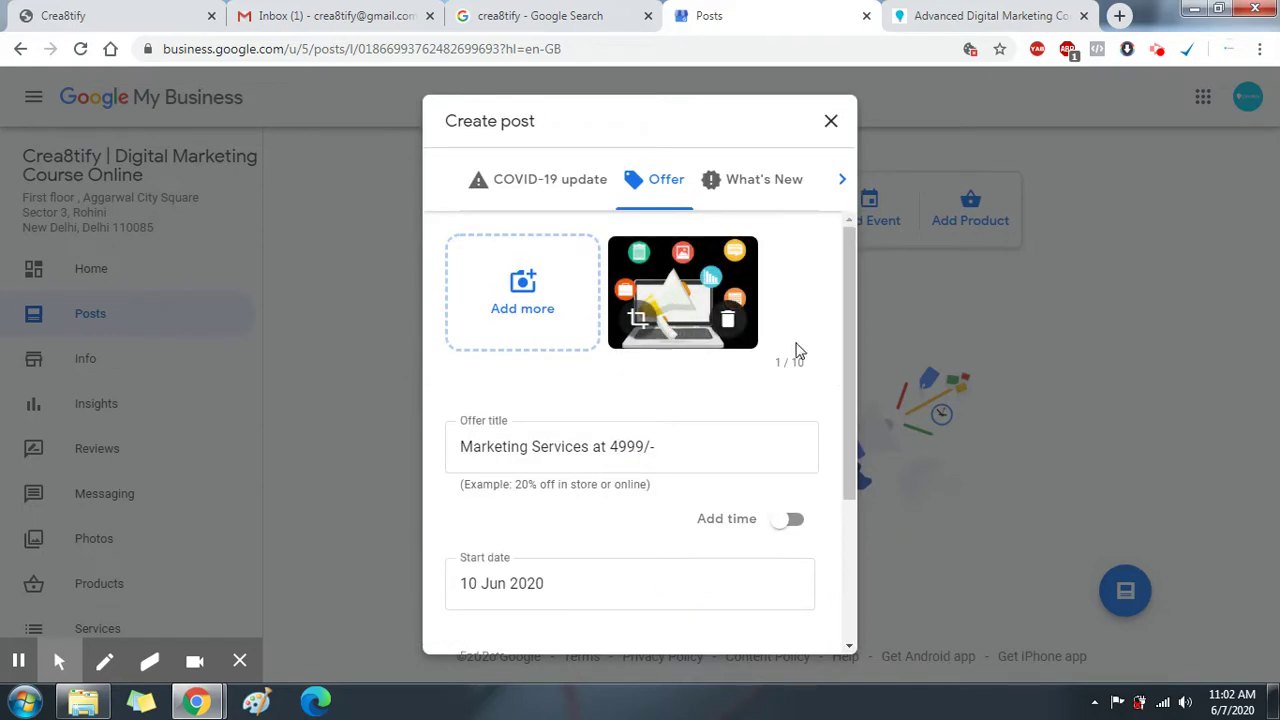
scroll(720, 331, "down", 3)
left_click(555, 553)
triple_click(581, 294)
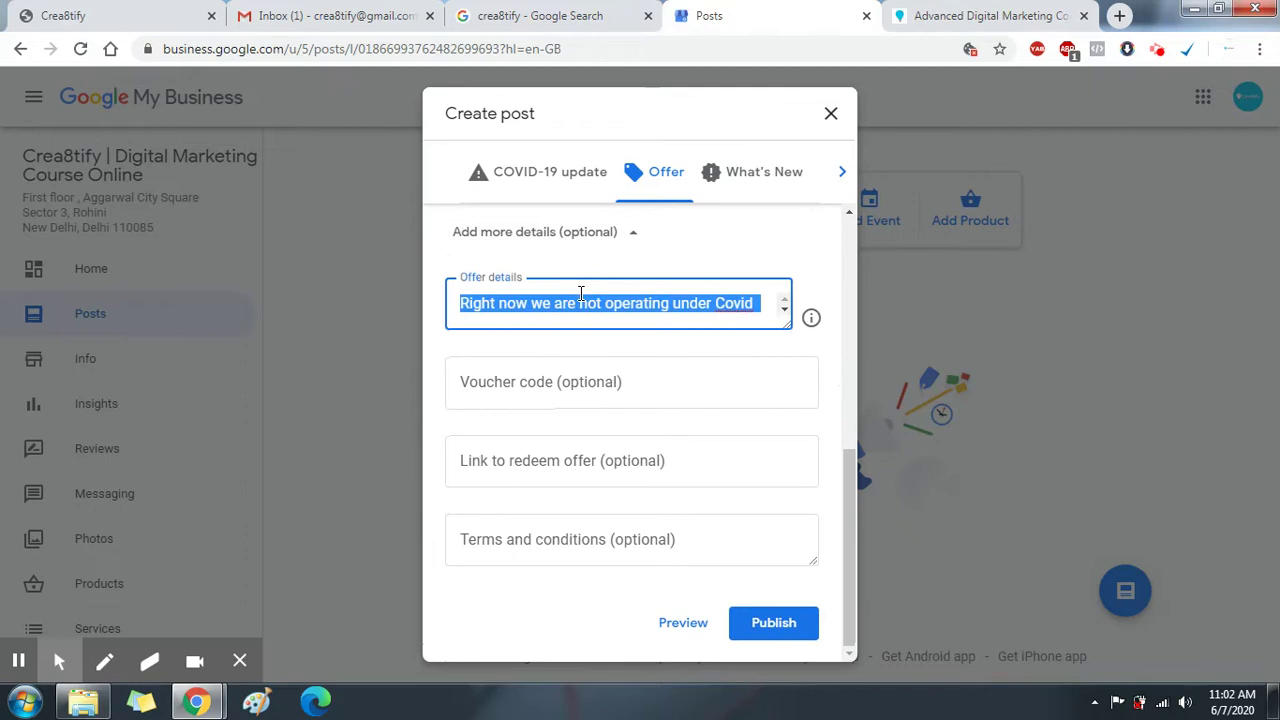
key("BackSpace")
left_click(603, 245)
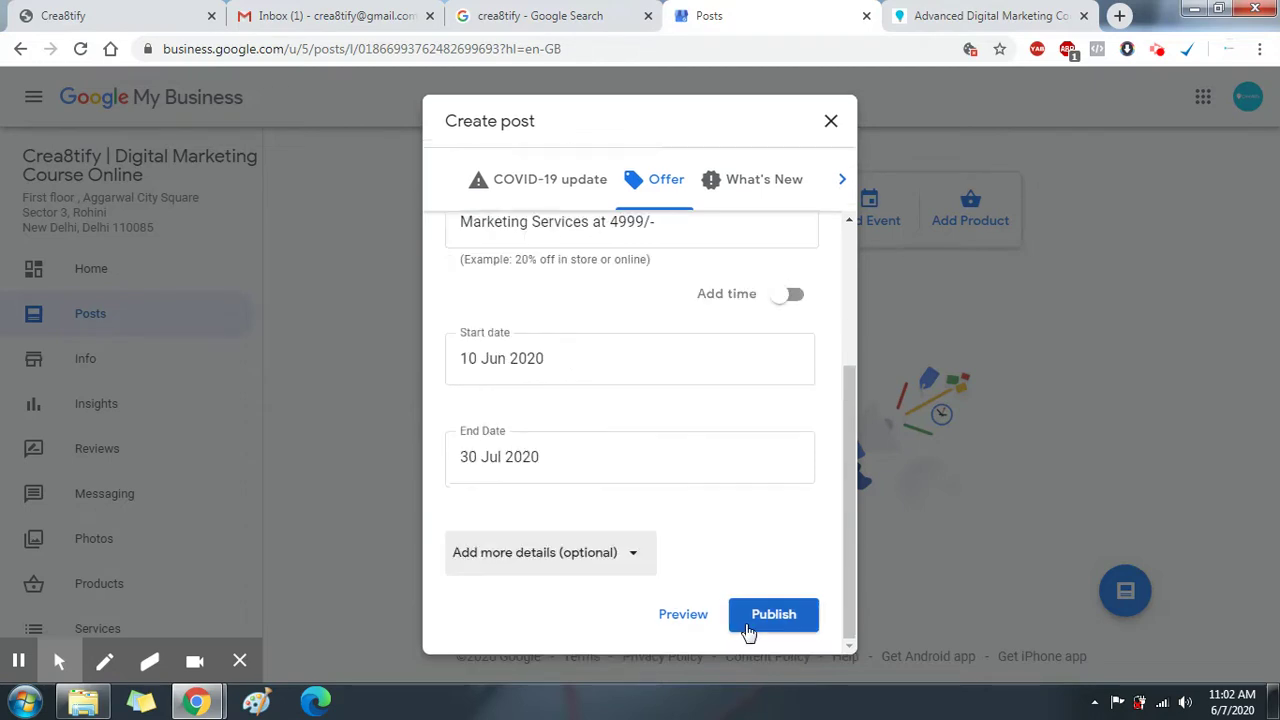
Examine the fields of the What's New post type and the Event post type.
left_click(737, 184)
scroll(712, 285, "up", 2)
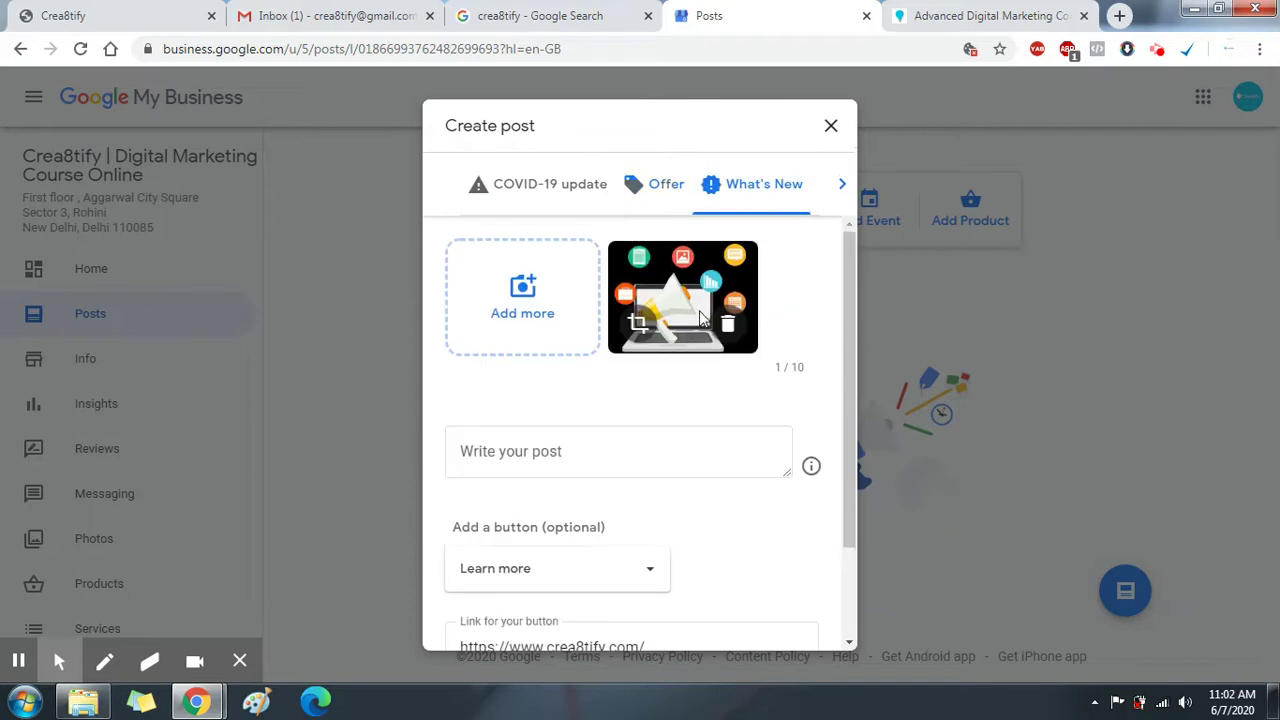
scroll(703, 316, "down", 3)
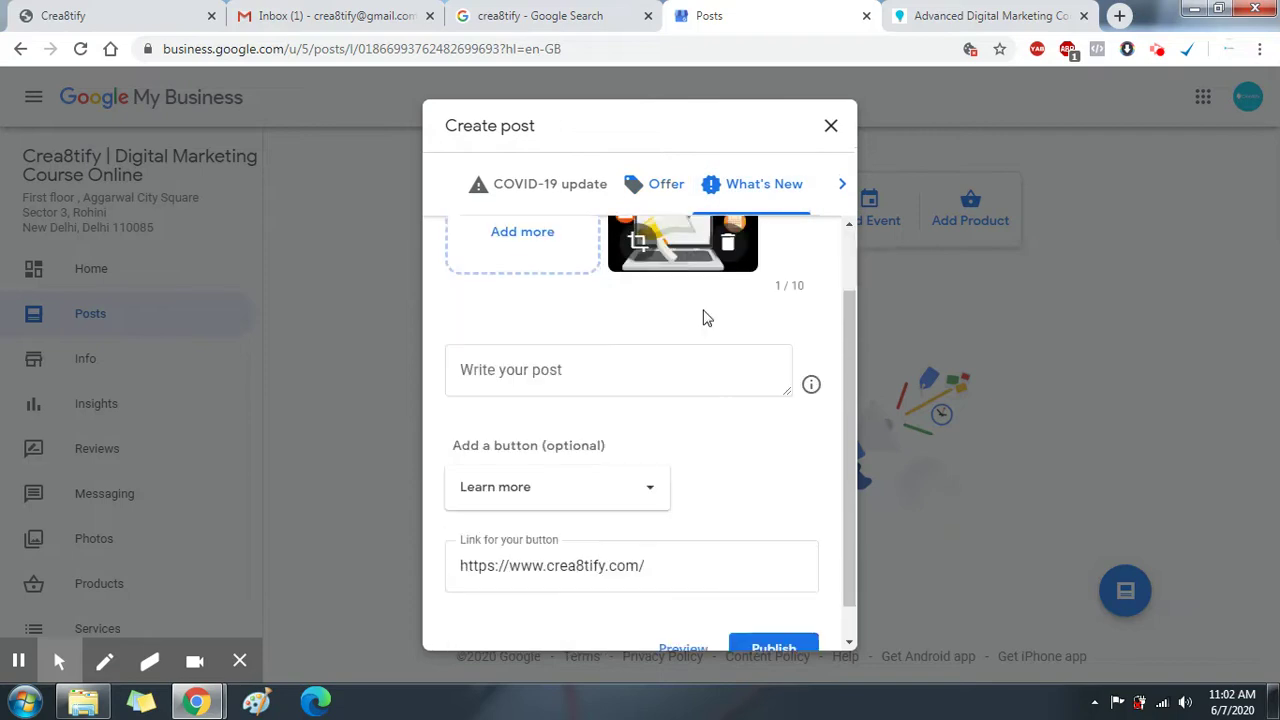
scroll(698, 350, "up", 3)
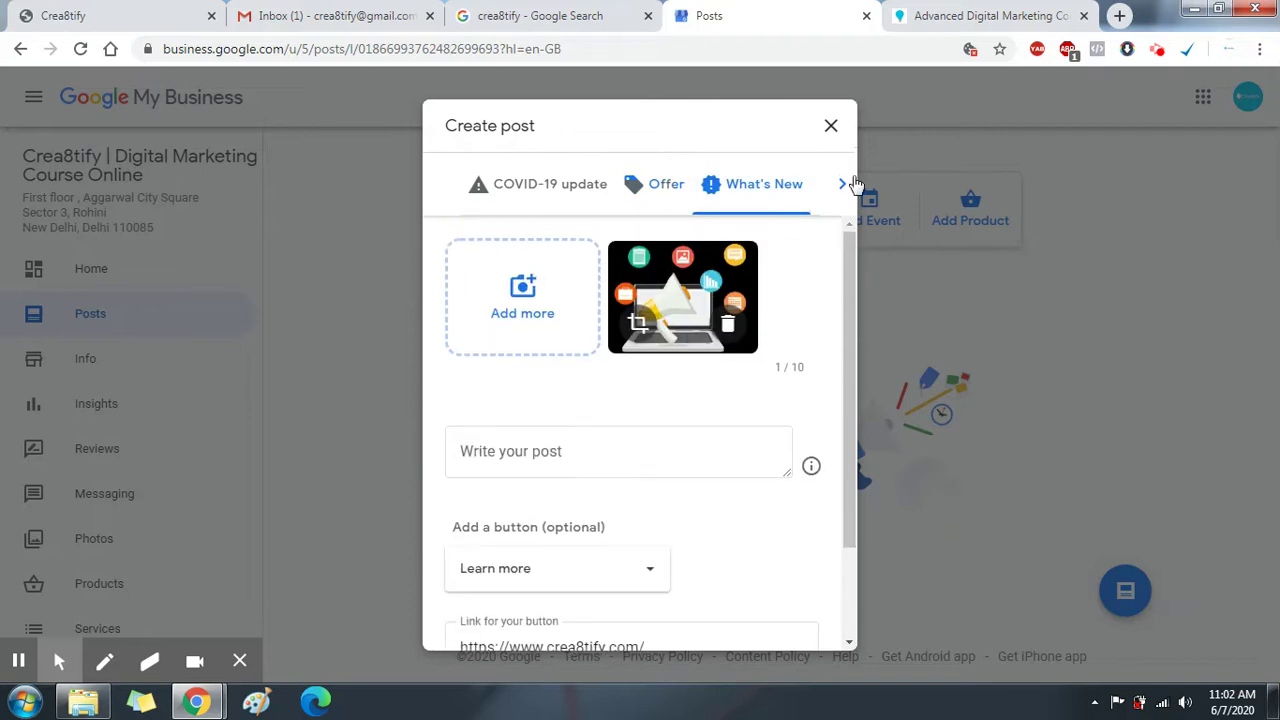
left_click(842, 184)
left_click(806, 200)
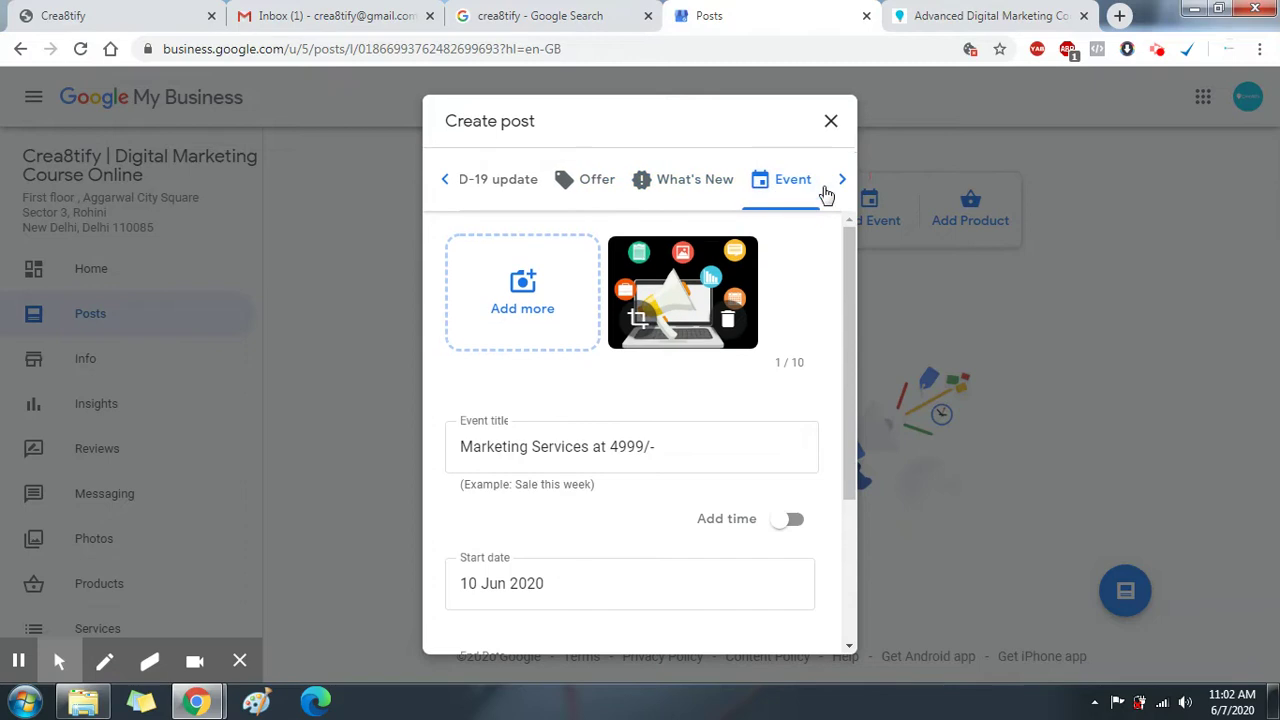
left_click(838, 188)
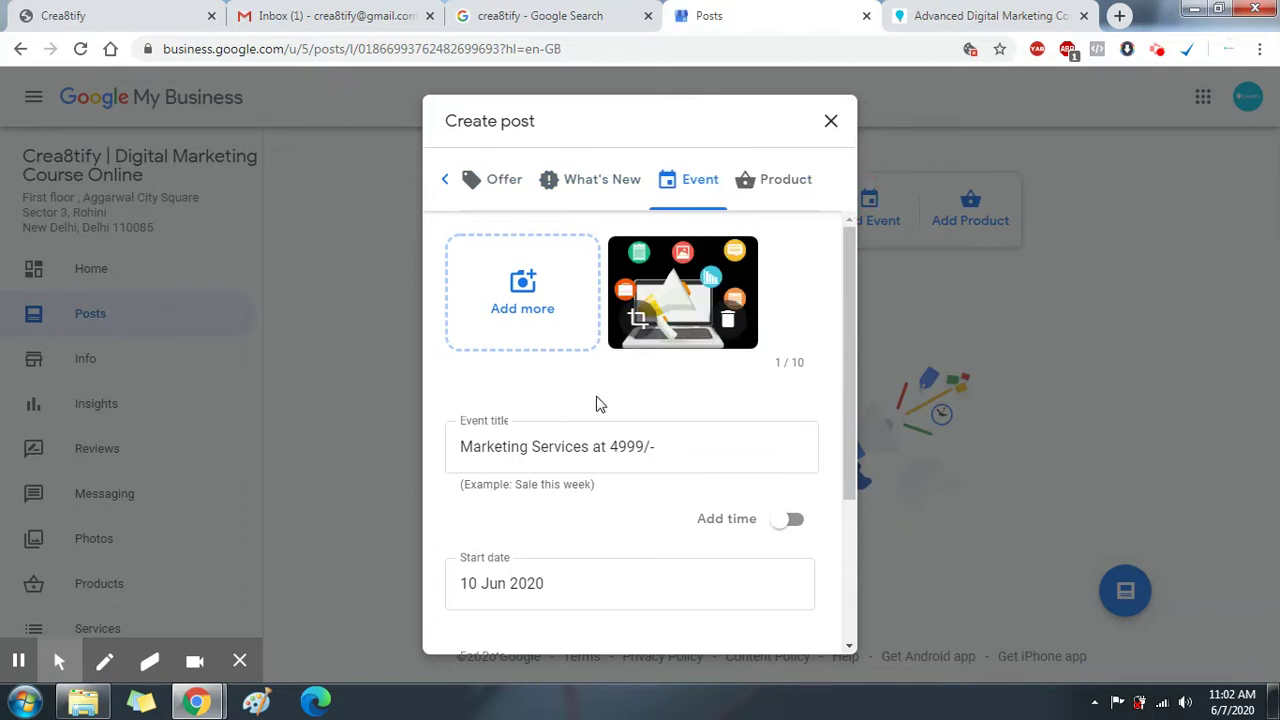
Look at the crea8tify listing in the open Google search results and return to the post draft.
left_click(570, 15)
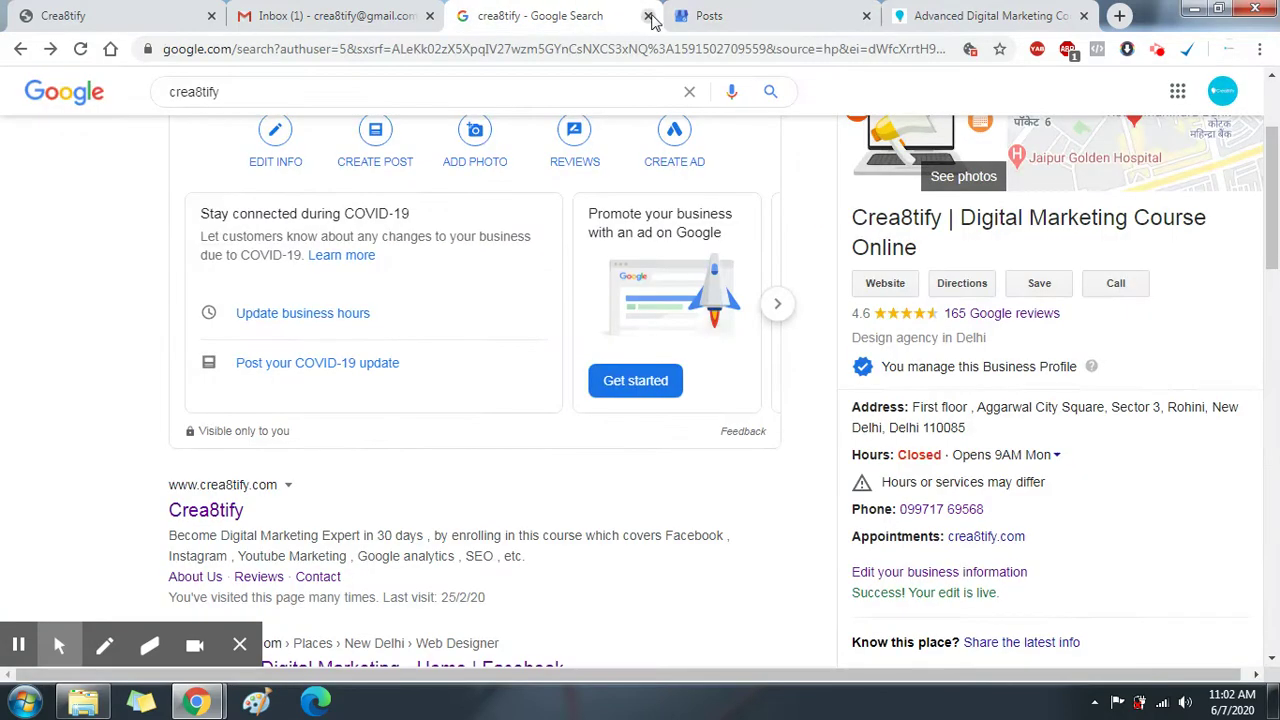
scroll(1095, 362, "down", 4)
left_click(845, 17)
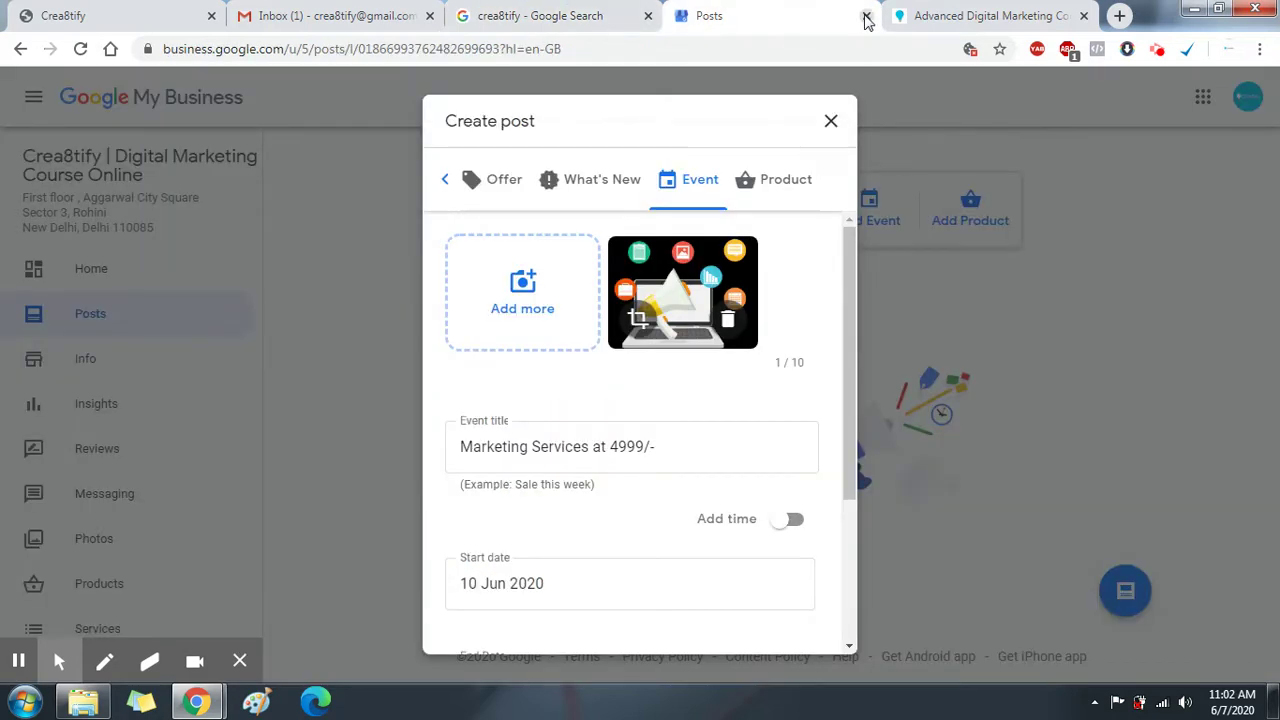
Discard the current draft and start a new post of the Product type.
left_click(783, 178)
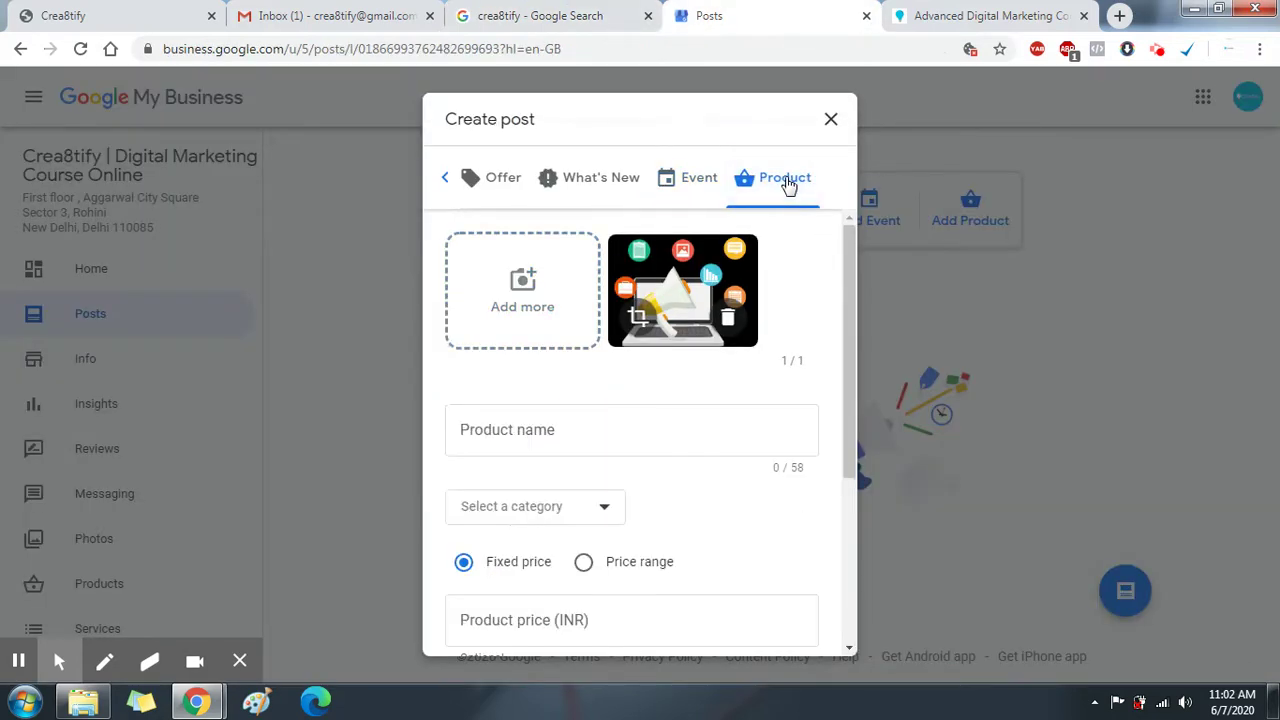
left_click(830, 120)
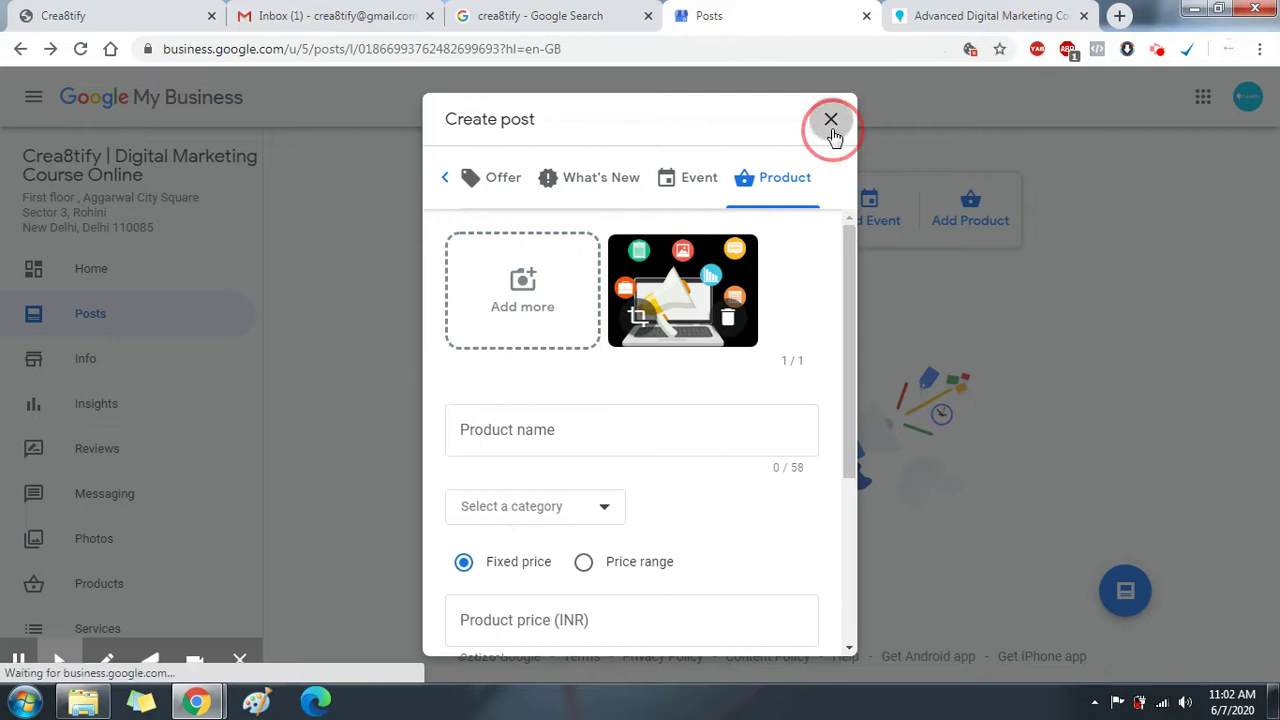
left_click(688, 594)
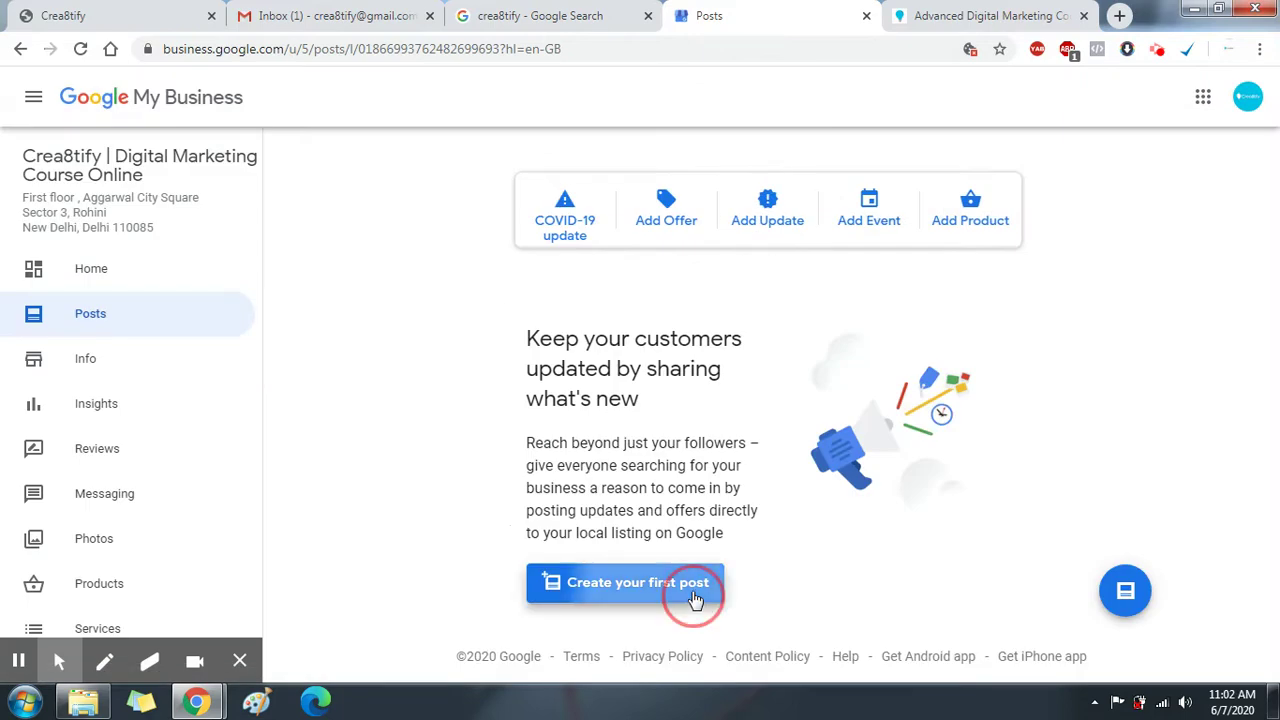
left_click(850, 192)
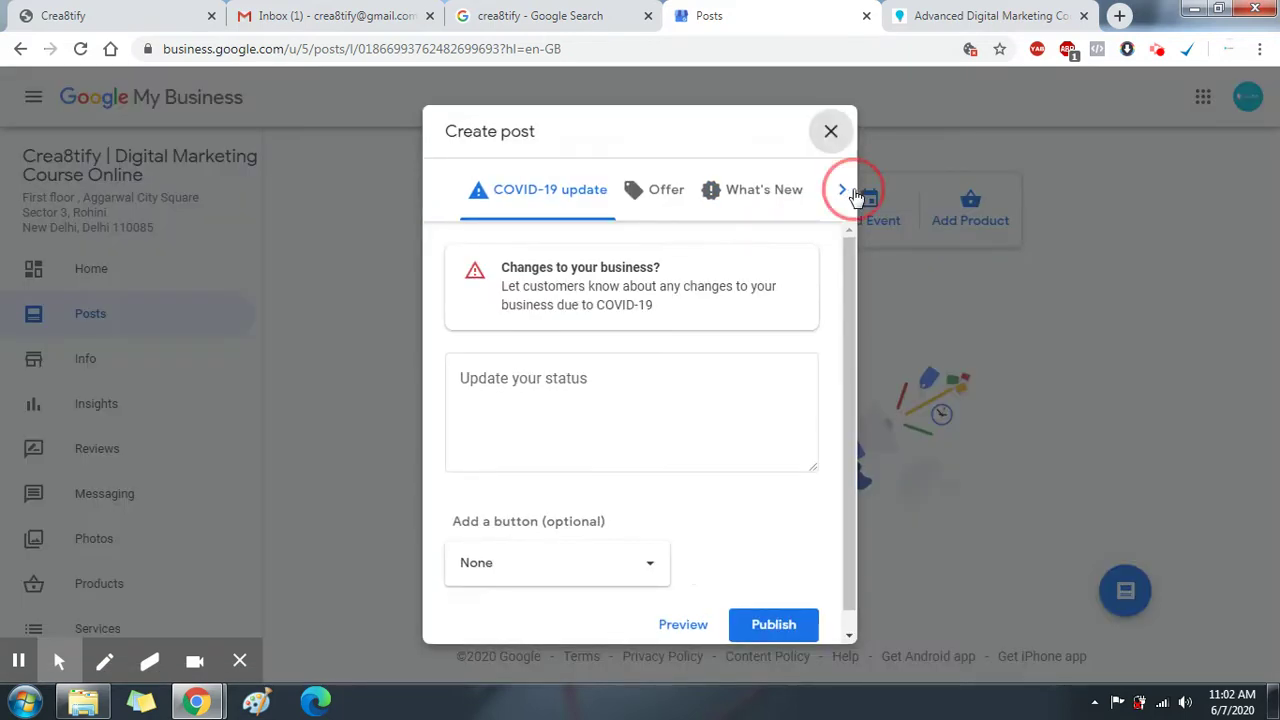
left_click(772, 190)
Add the laptop-and-megaphone picture from the Scrapbook Photos album to the product post, and remove it again.
left_click(694, 317)
left_click(341, 189)
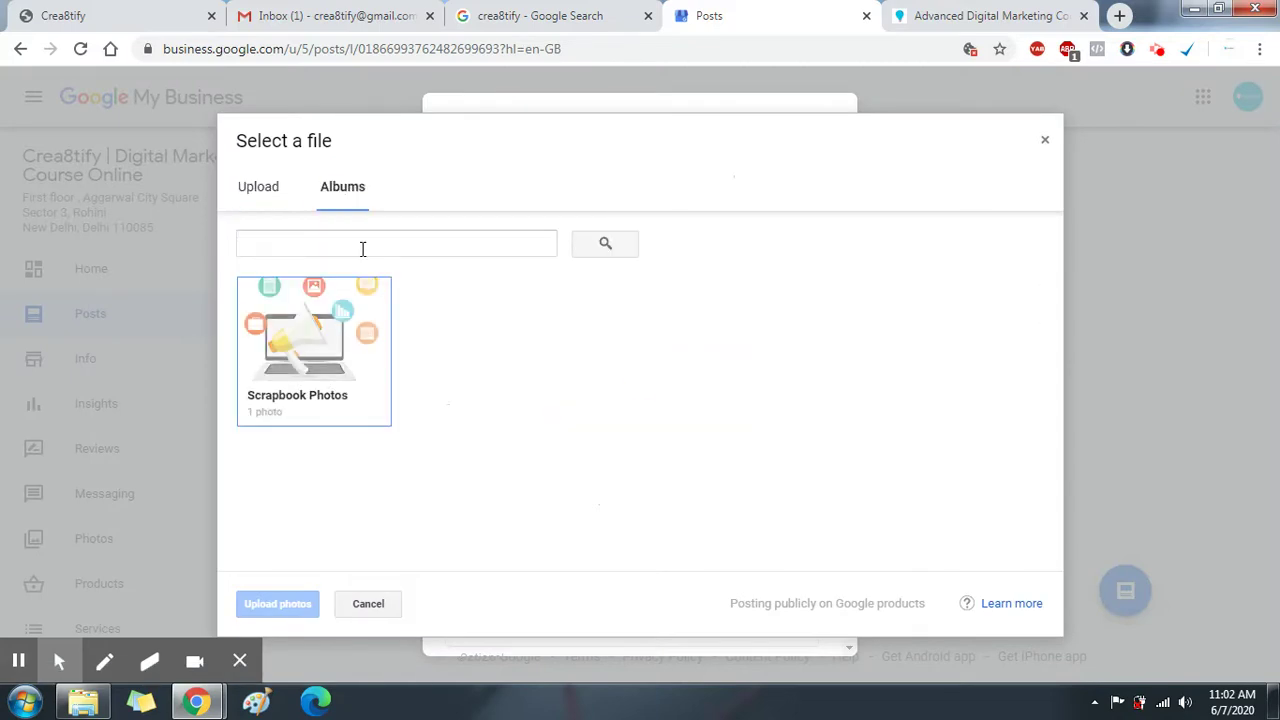
left_click(252, 381)
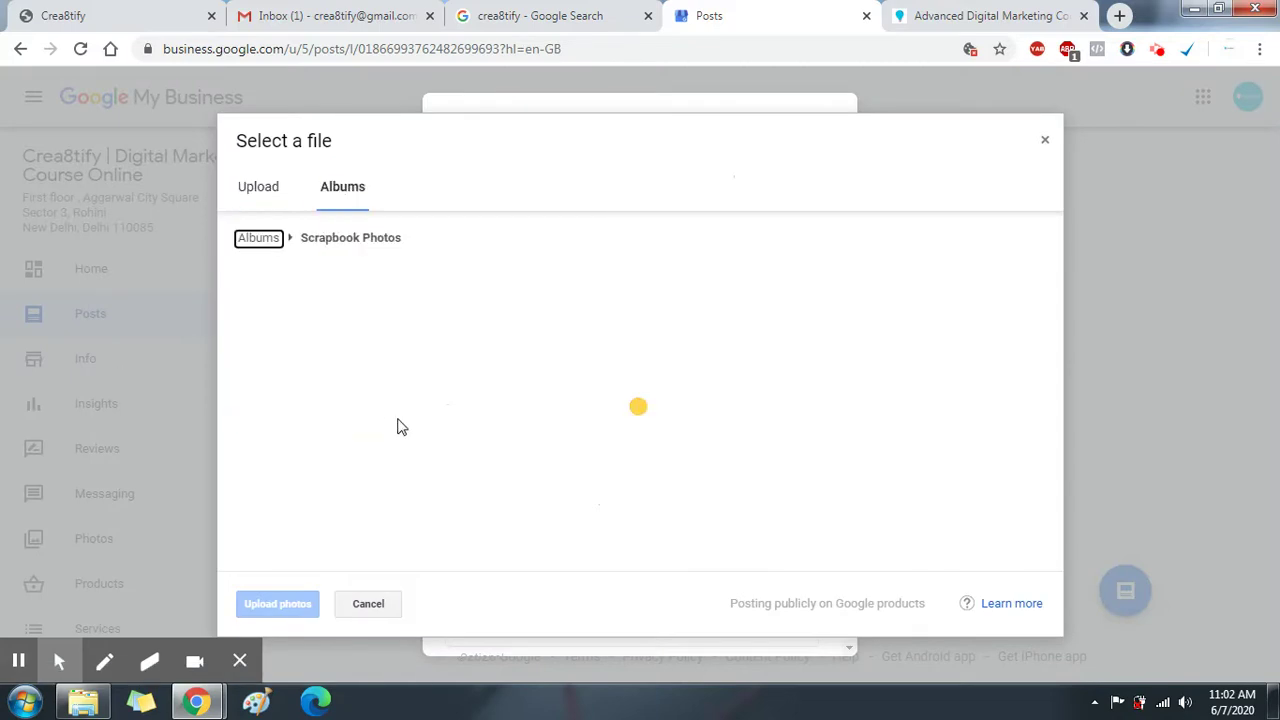
left_click(312, 333)
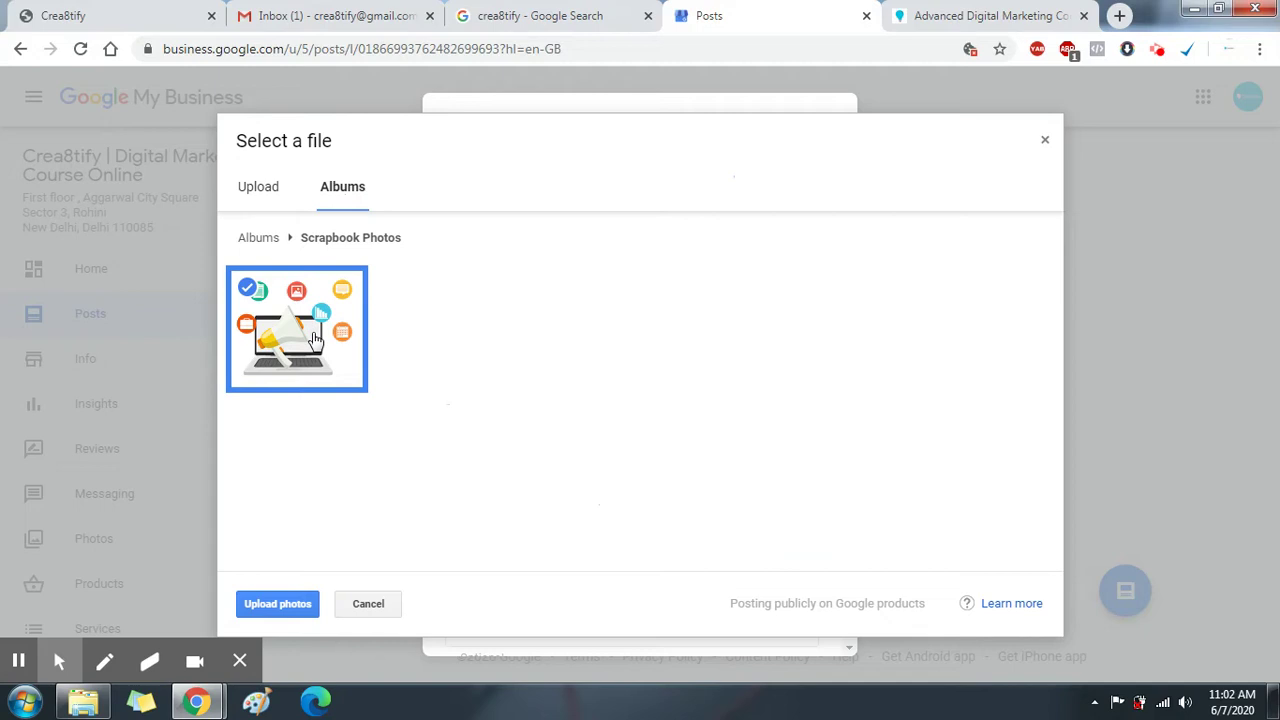
left_click(286, 606)
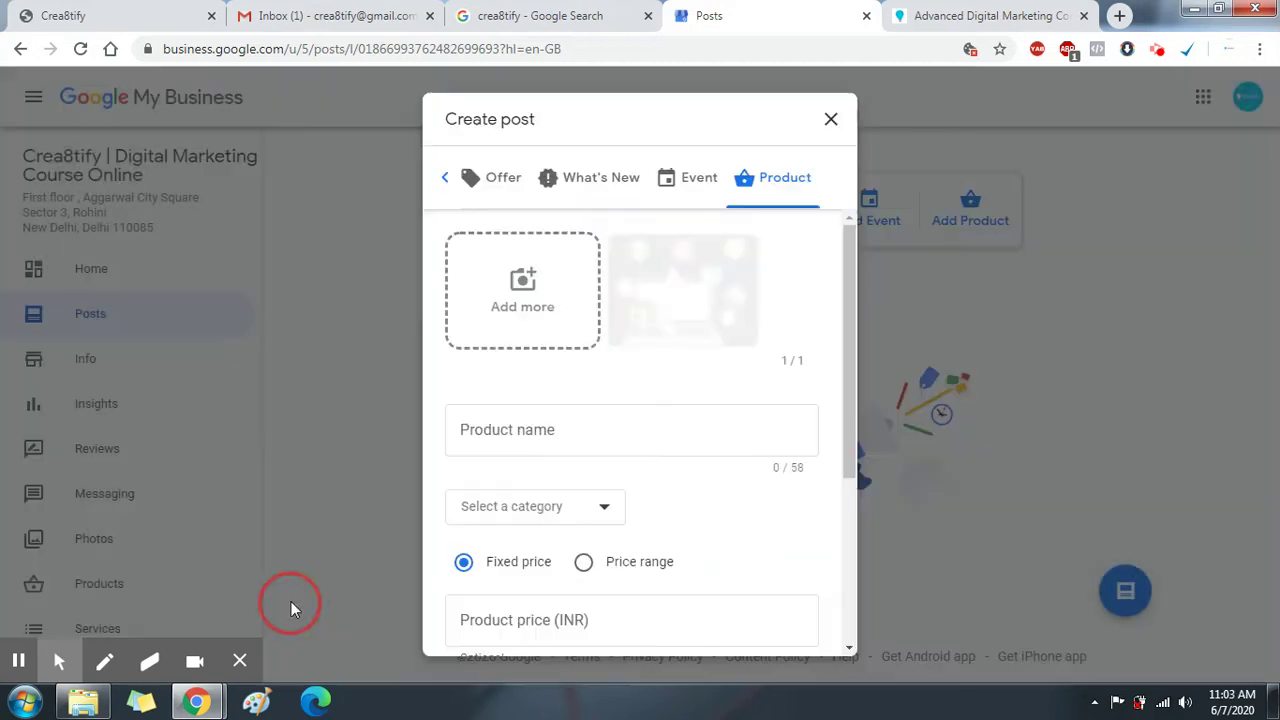
left_click(503, 318)
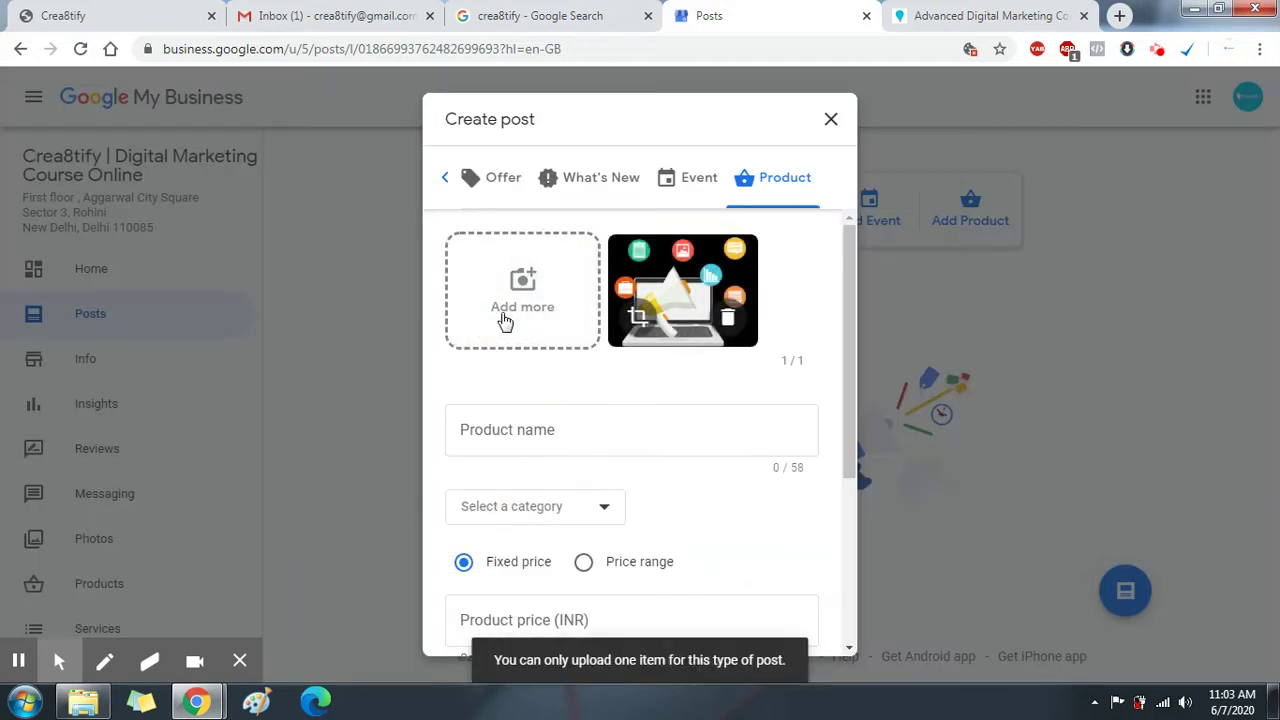
left_click(729, 320)
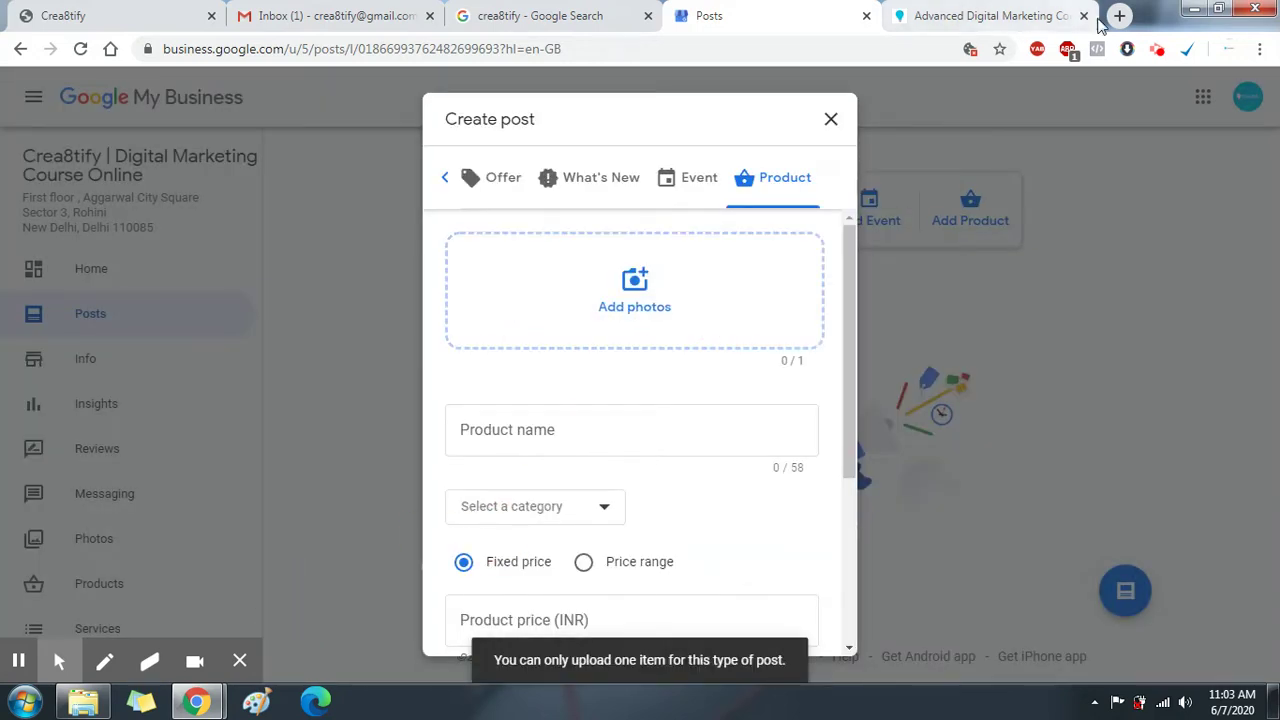
Open images.google.com in a new browser tab and search for "website design".
left_click(1120, 15)
type("images.google.com")
key("Return")
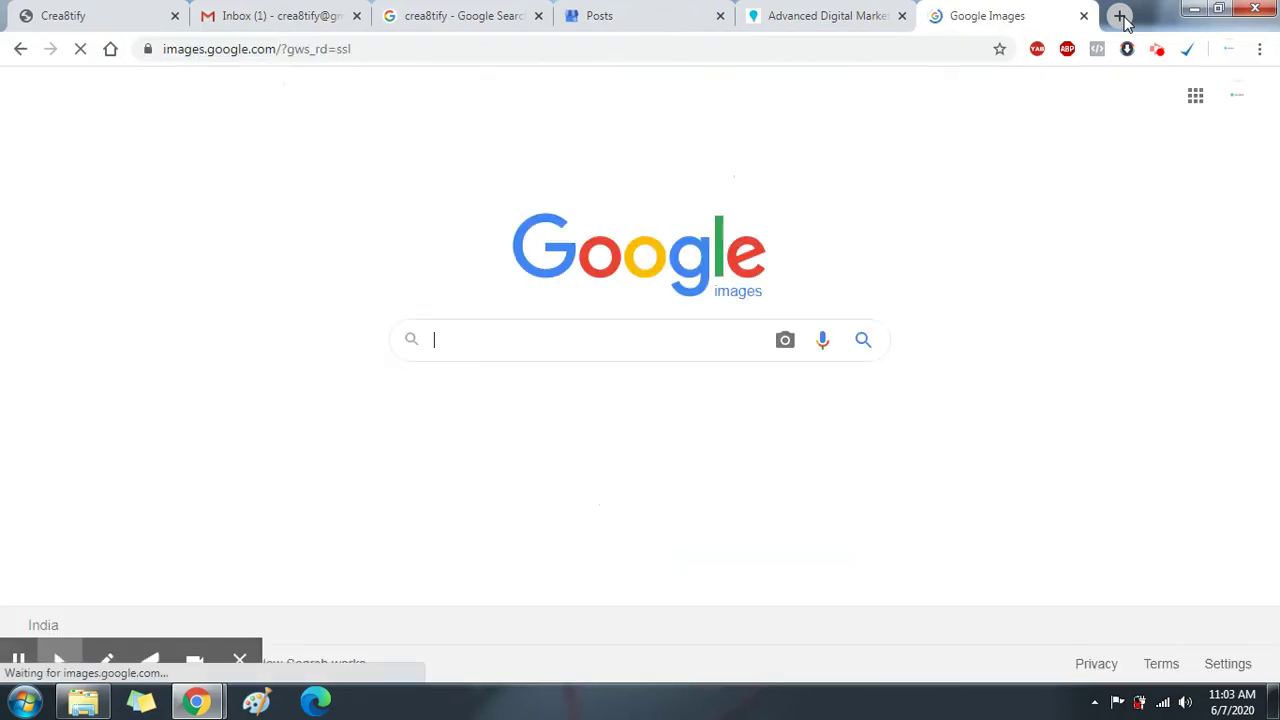
type("website builder")
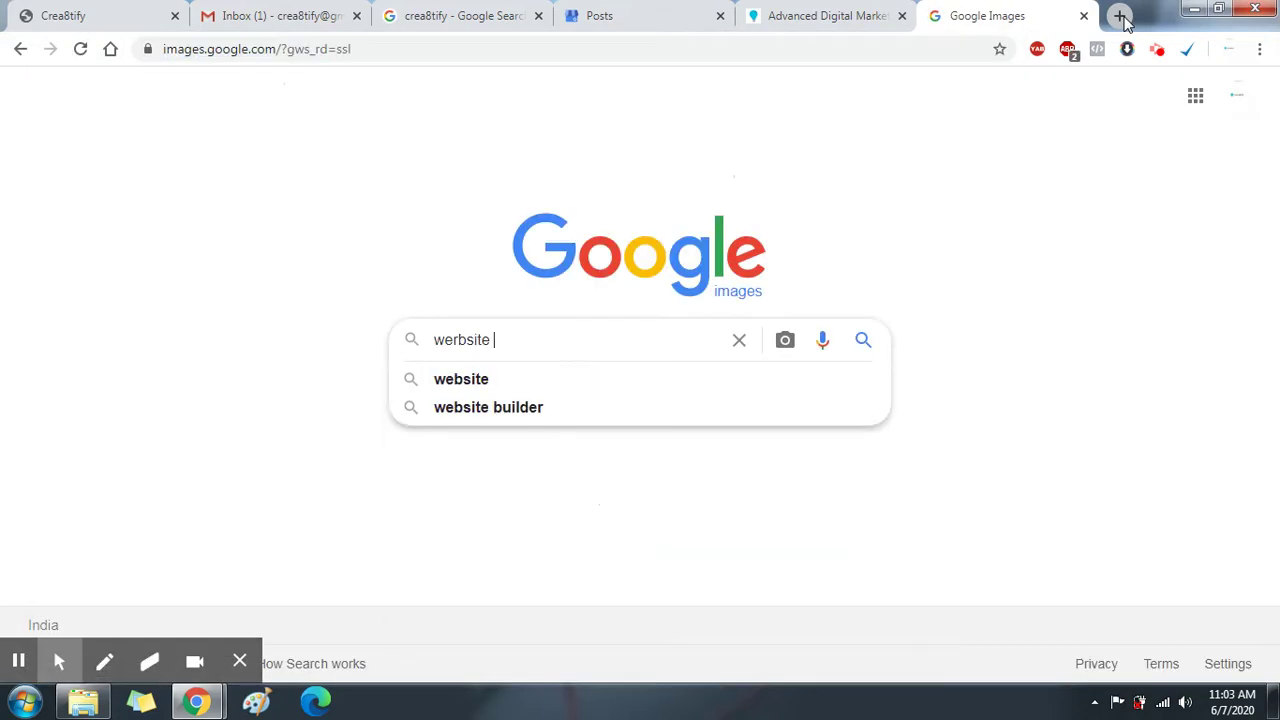
key("BackSpace")
key("BackSpace")
key("BackSpace")
key("BackSpace")
key("BackSpace")
key("BackSpace")
key("BackSpace")
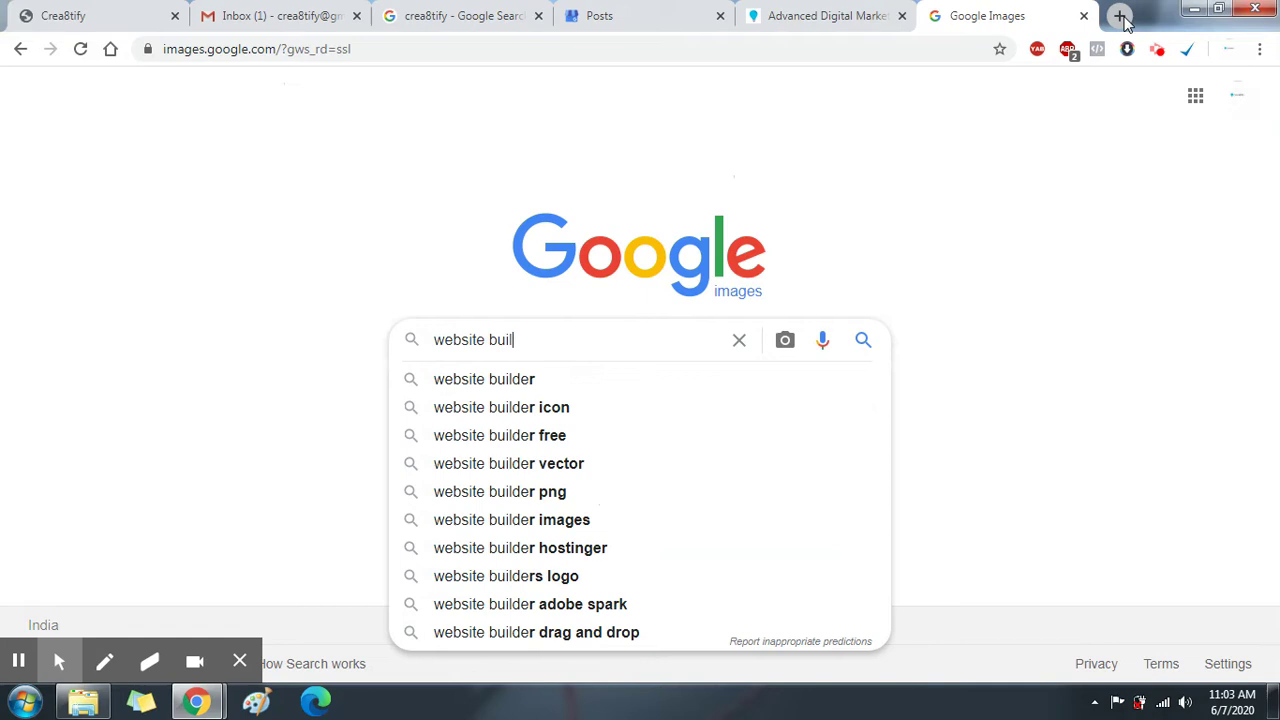
type("desiogn")
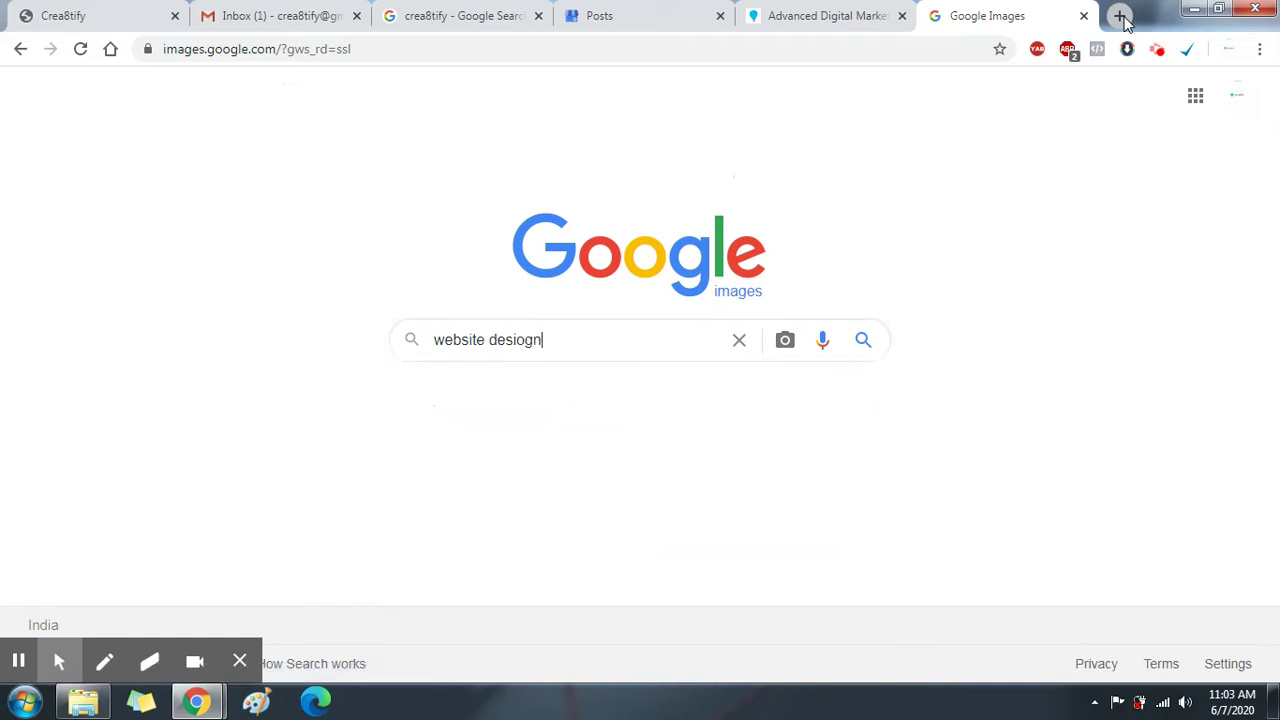
key("BackSpace")
type("gn")
key("Return")
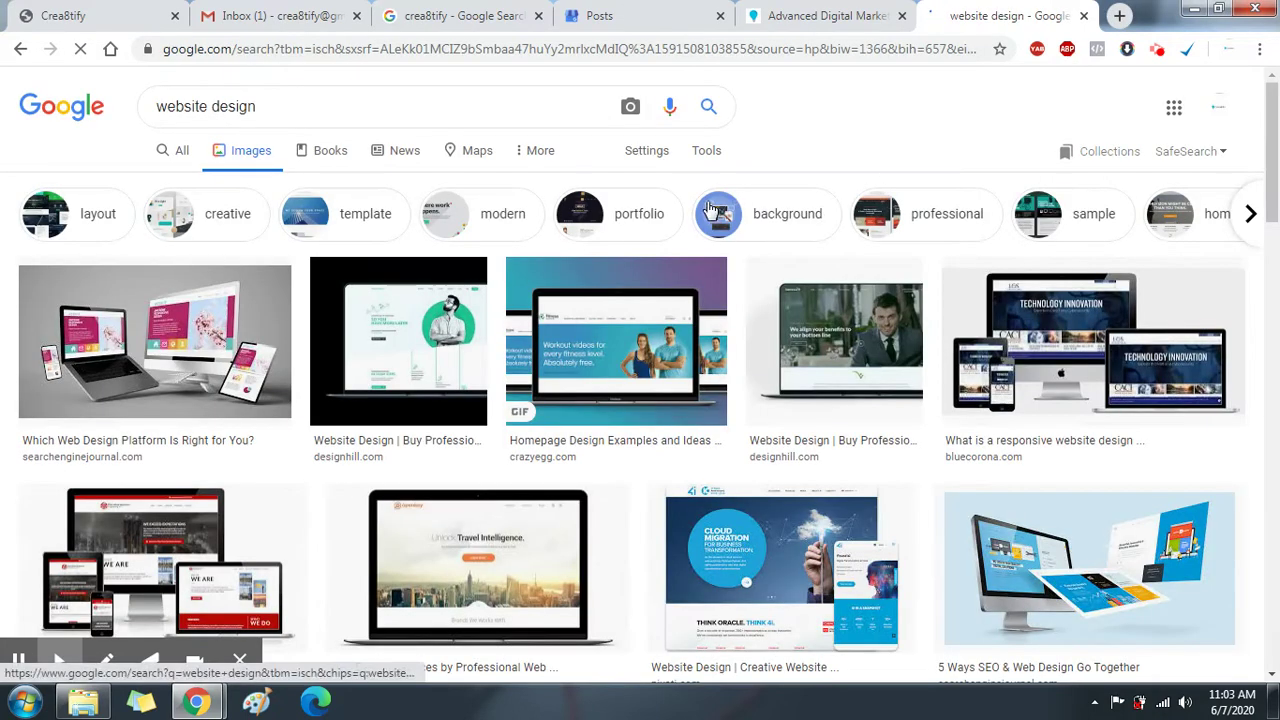
Save the 99designs "Unlock Travel Intelligence" laptop picture to the computer and return to the product post draft.
scroll(680, 245, "down", 2)
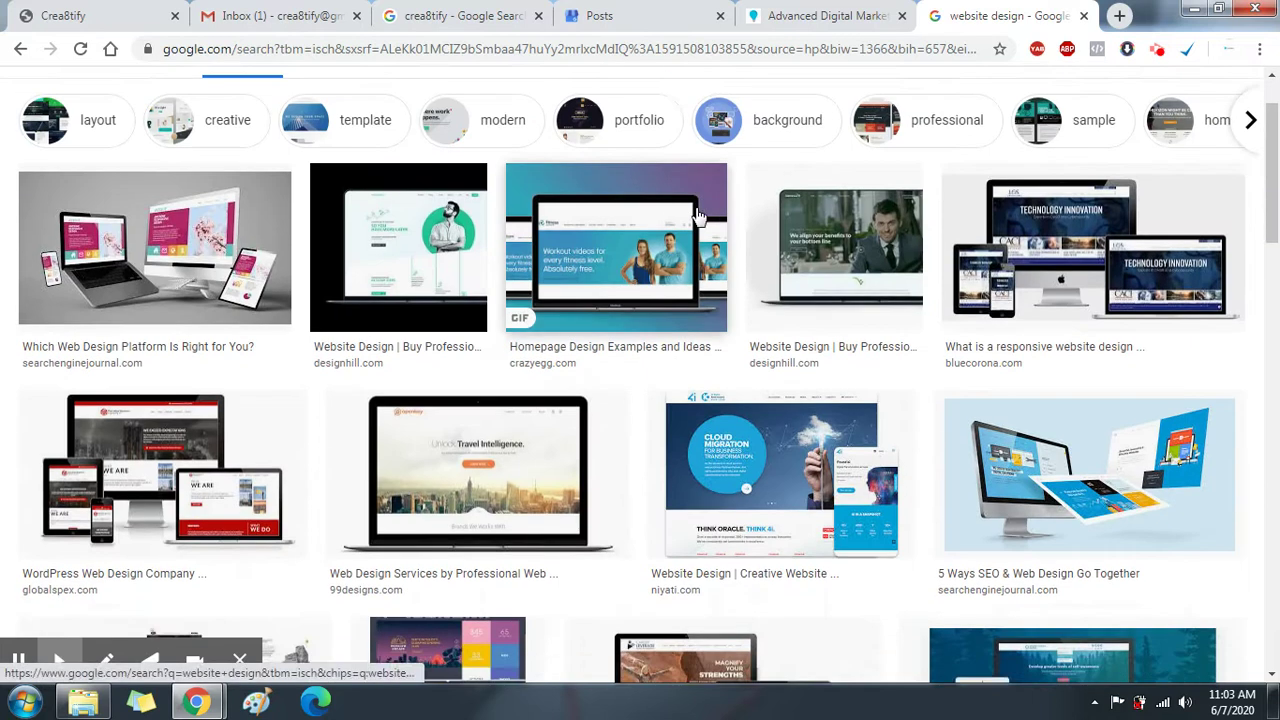
scroll(676, 258, "down", 1)
left_click(524, 252)
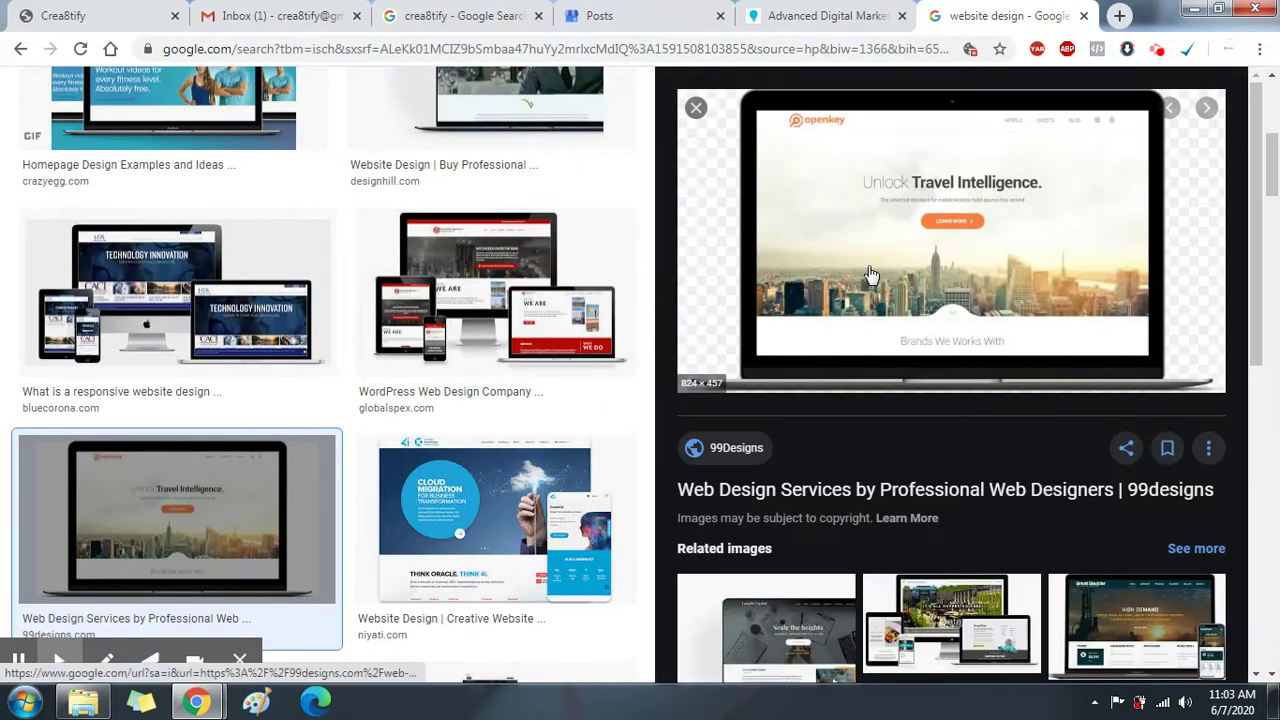
right_click(878, 256)
left_click(945, 442)
left_click(1117, 650)
left_click(808, 11)
left_click(675, 9)
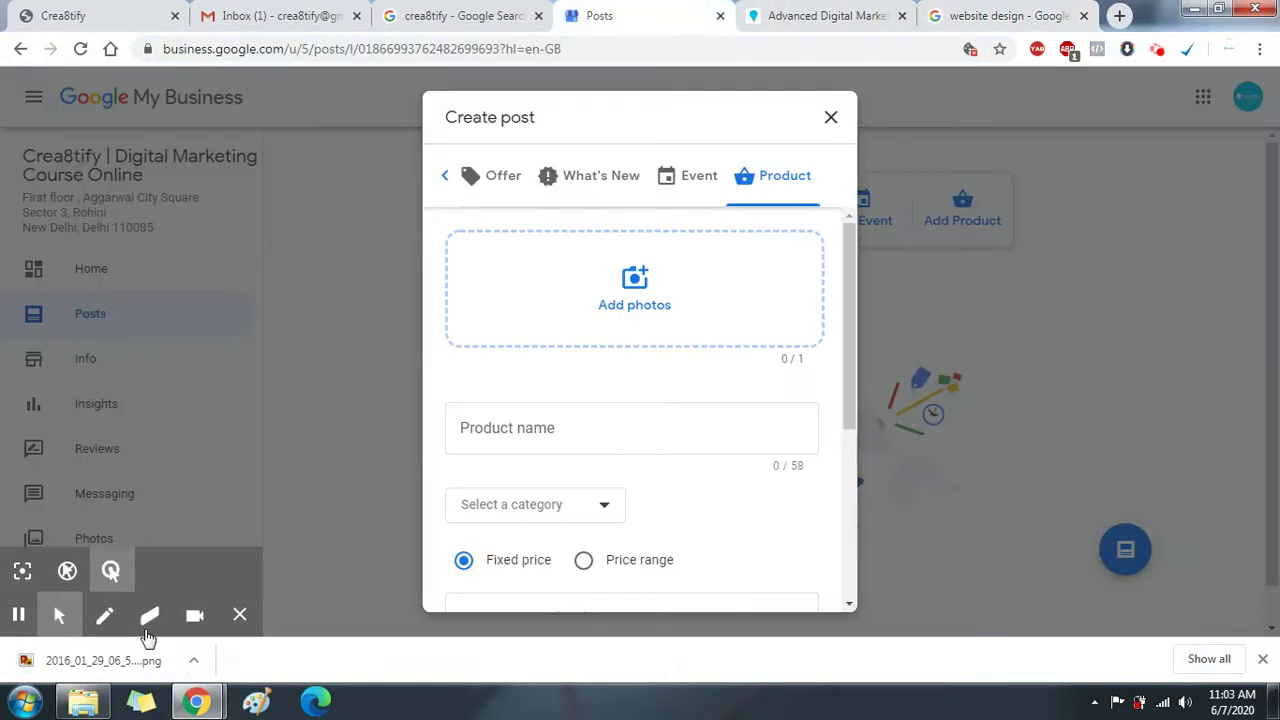
Try to drop the downloaded picture onto the product post's photo area, return to the Posts page and start a Product post again.
left_click_drag(150, 658, 658, 287)
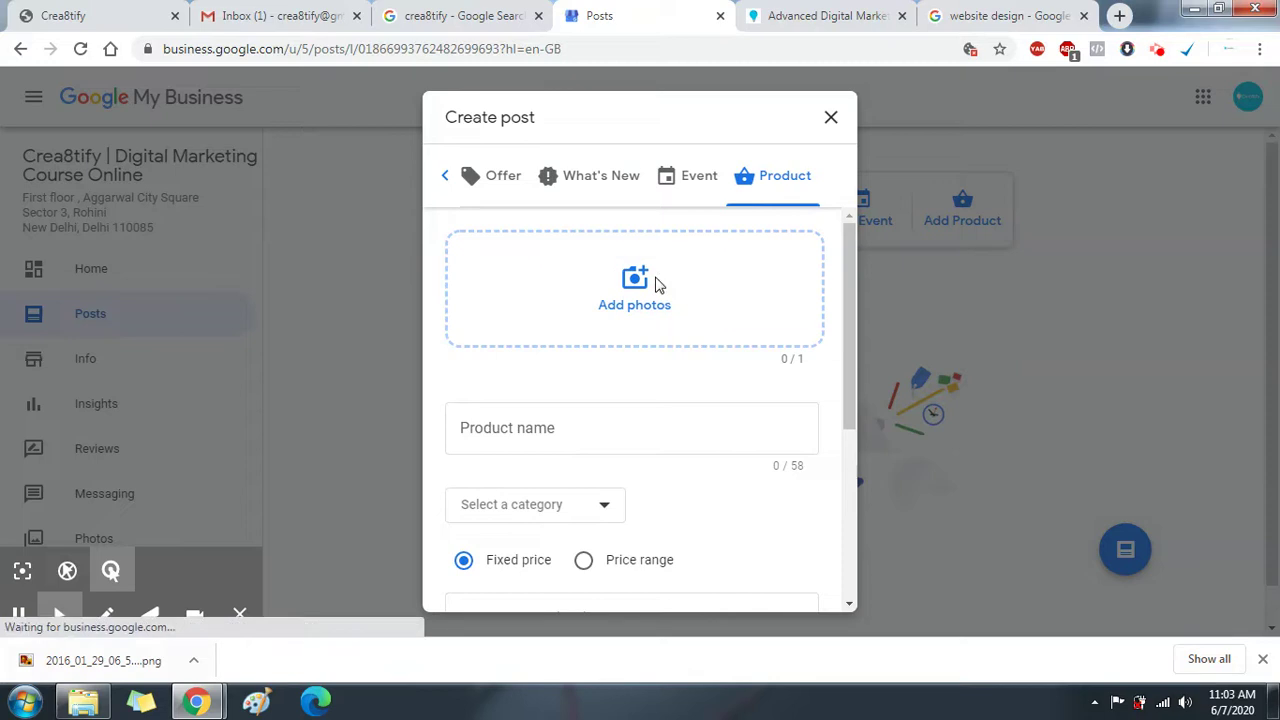
left_click(20, 48)
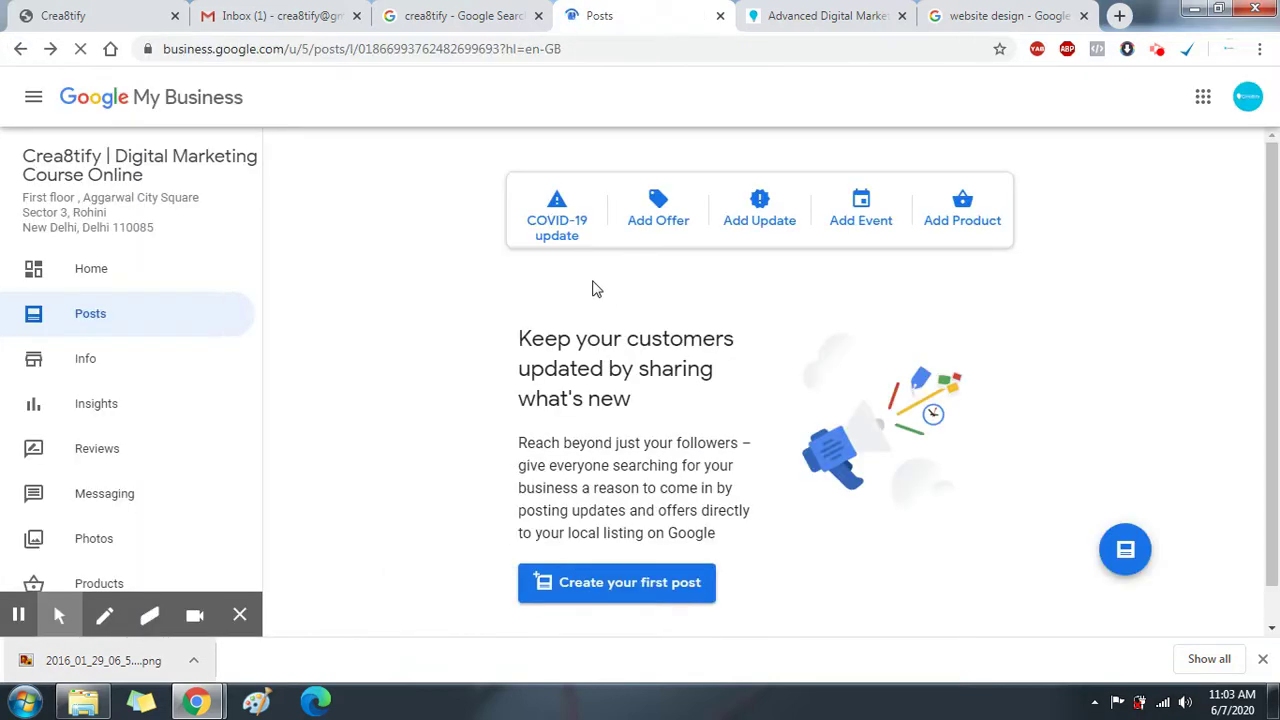
left_click(686, 582)
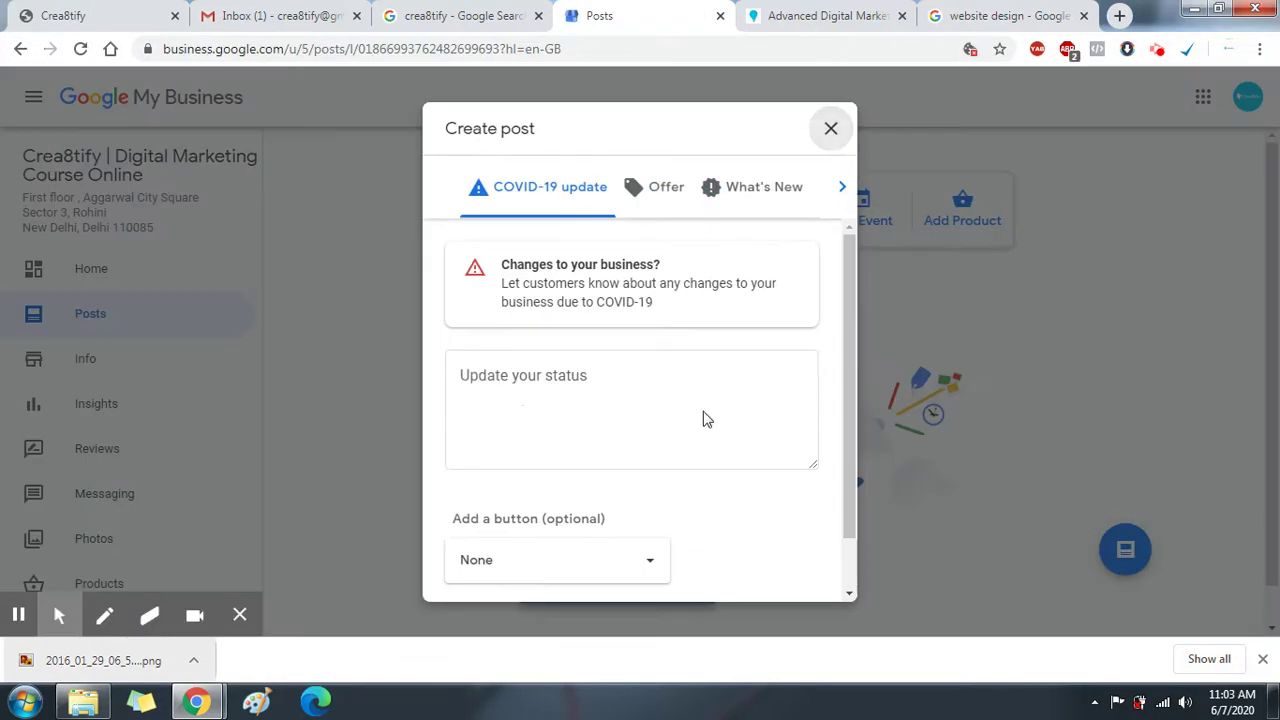
left_click(838, 190)
left_click(764, 196)
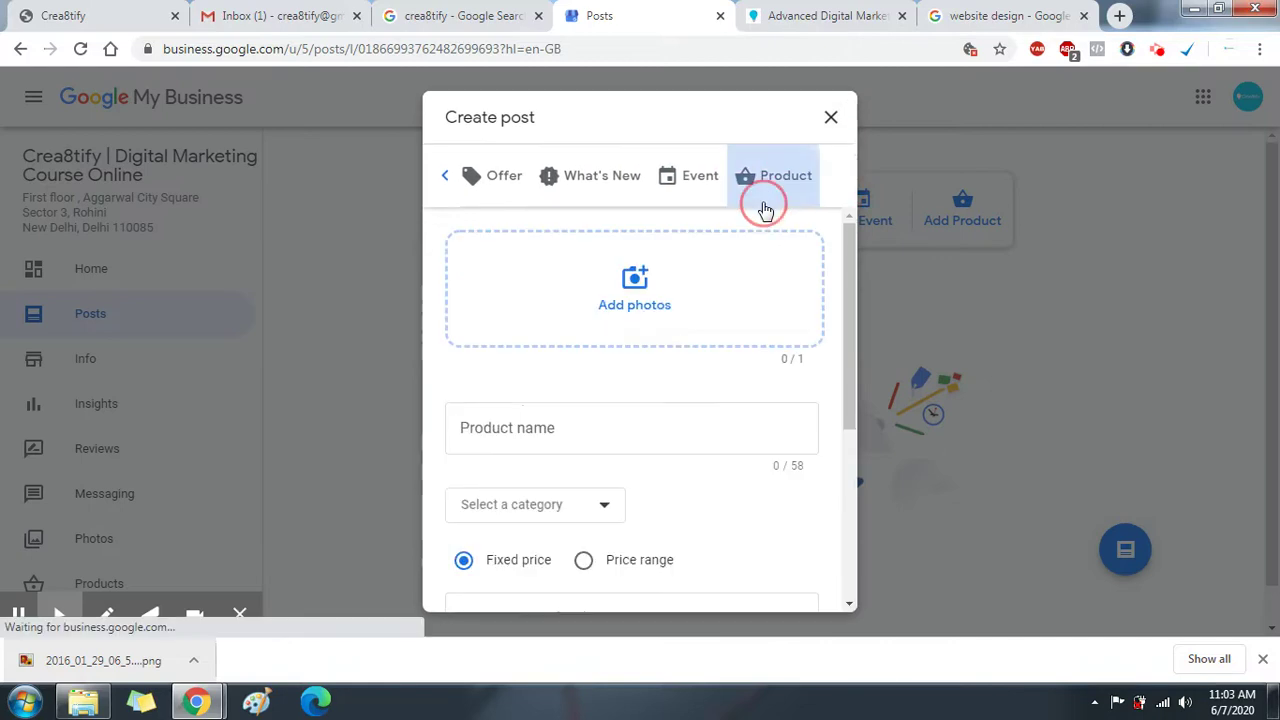
Upload the downloaded website design picture from the computer as the product post's photo.
left_click(629, 318)
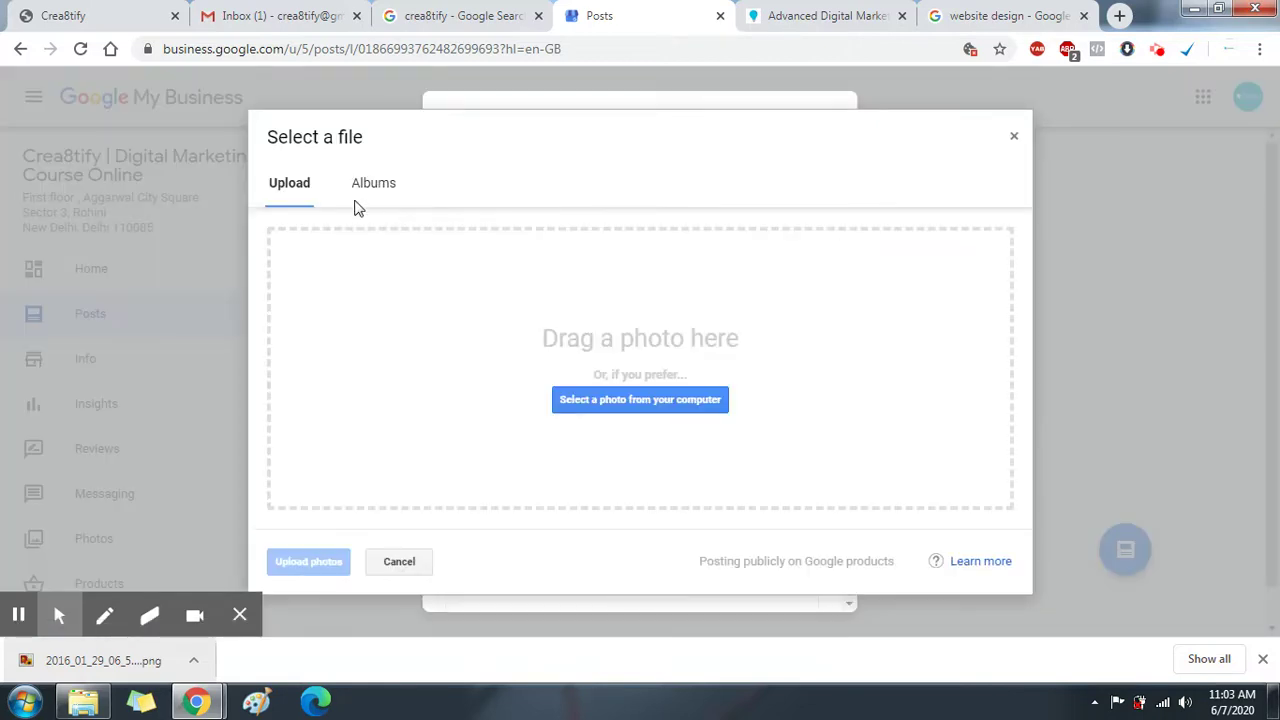
left_click(633, 396)
double_click(814, 165)
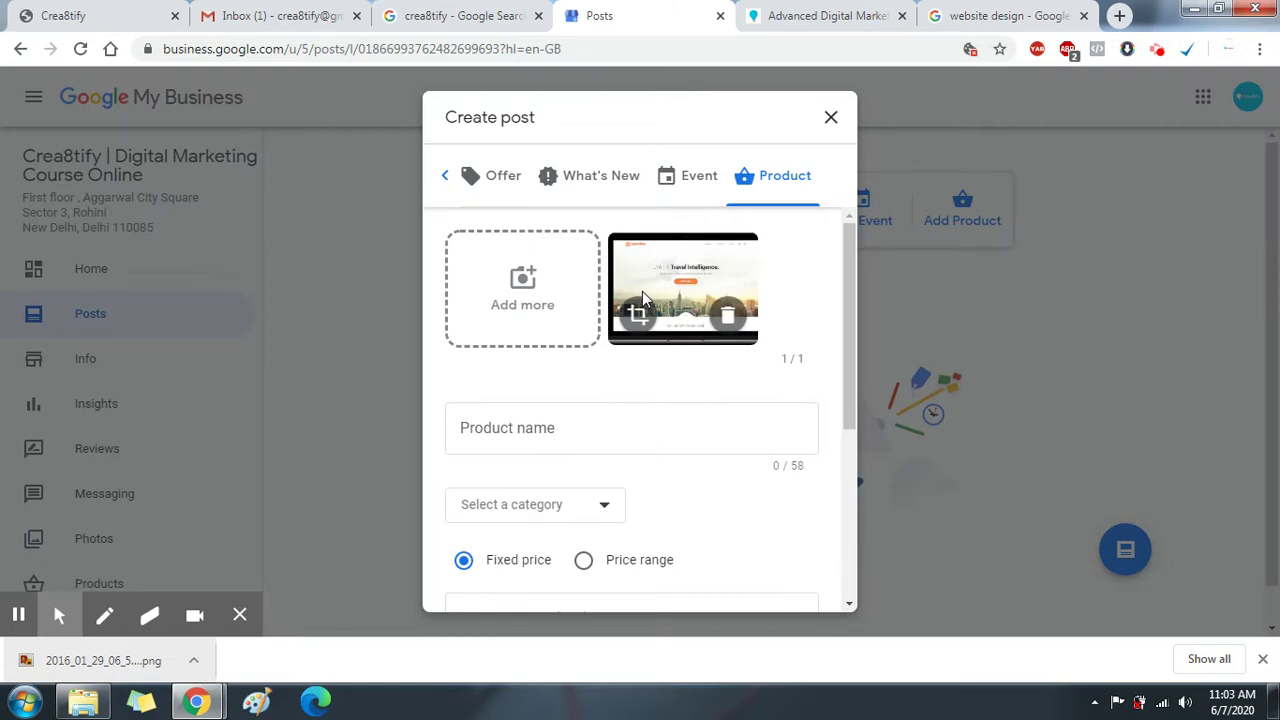
Name the product "Marketing Services at 4999" and create a new product category for services.
left_click(583, 428)
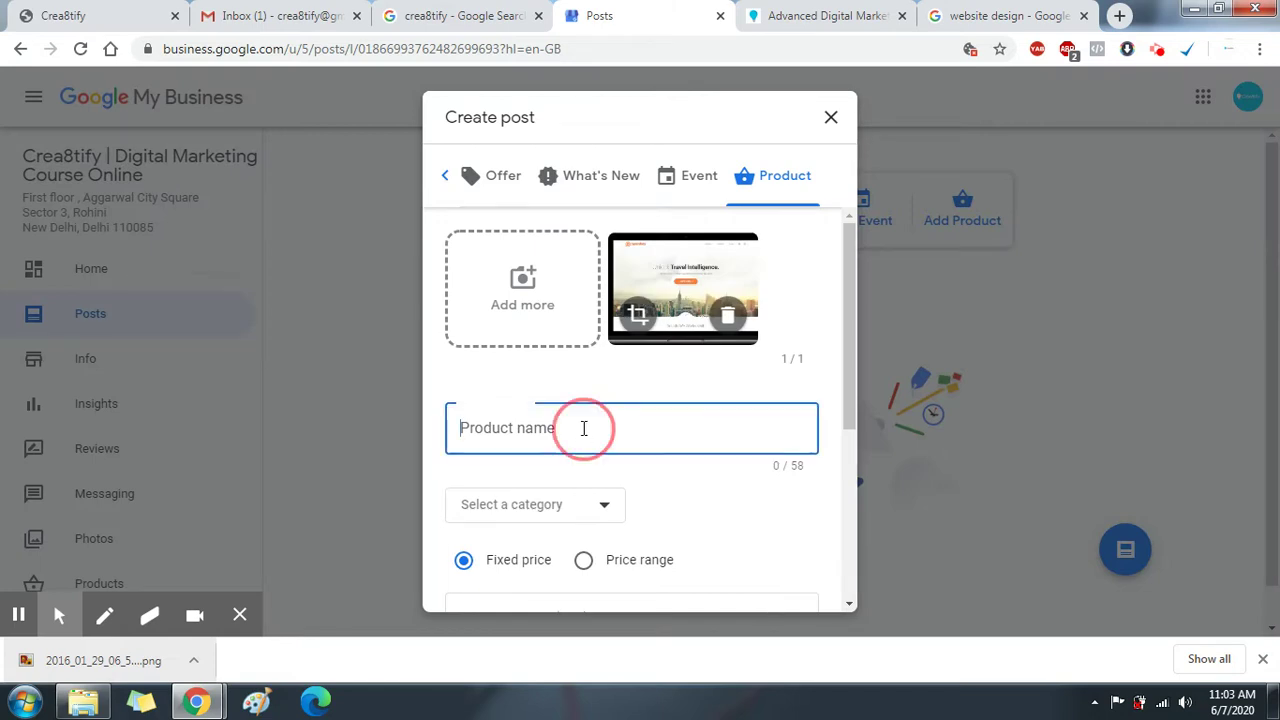
type("Marketing Services at 4999")
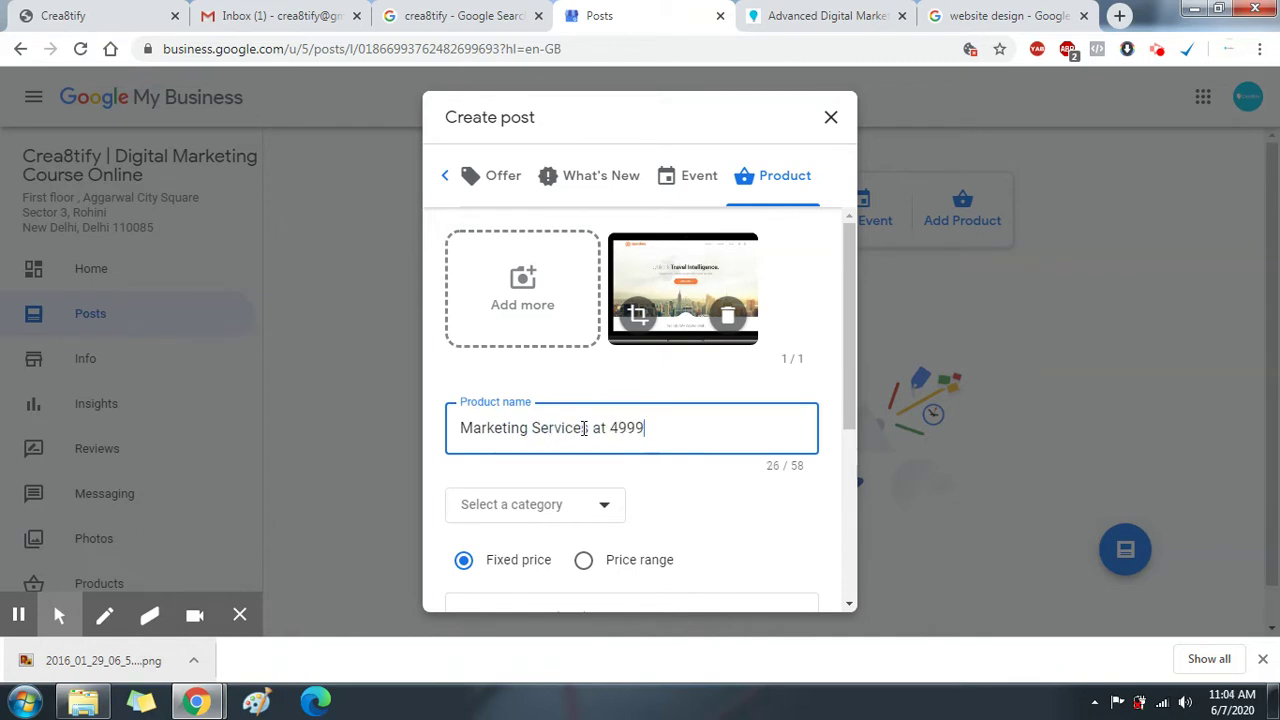
scroll(640, 350, "down", 1)
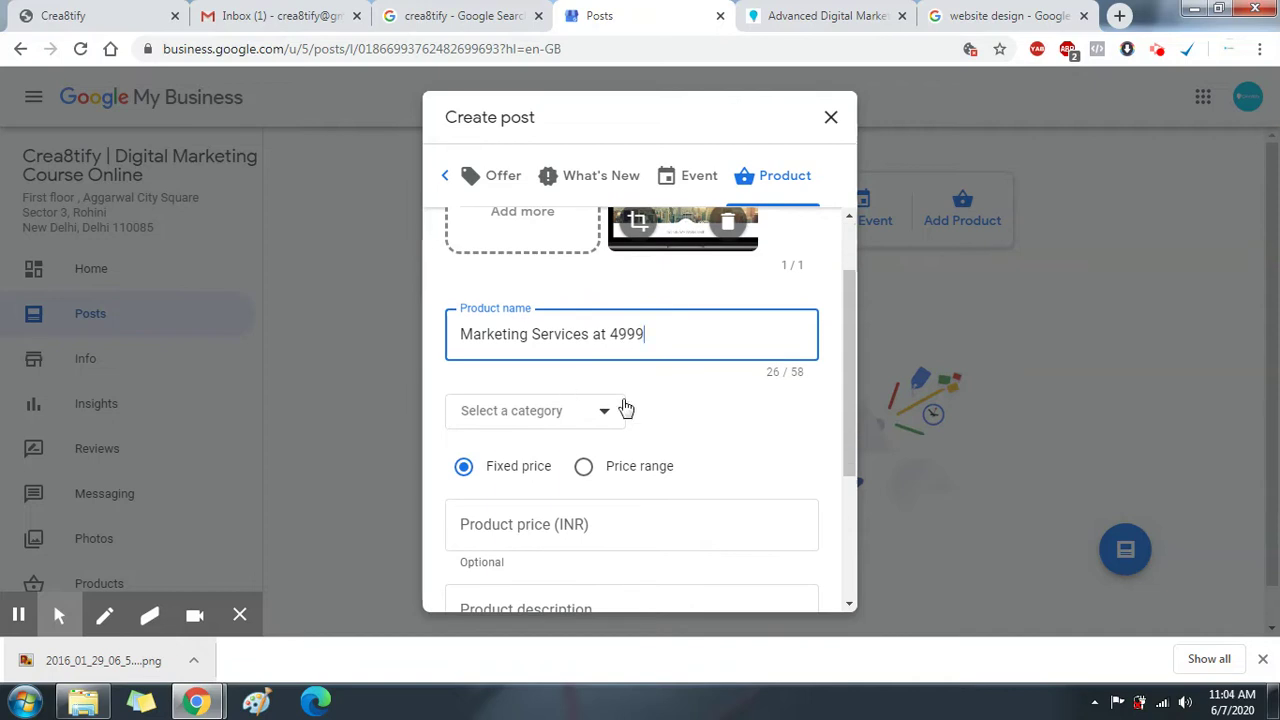
scroll(700, 390, "down", 1)
left_click(530, 311)
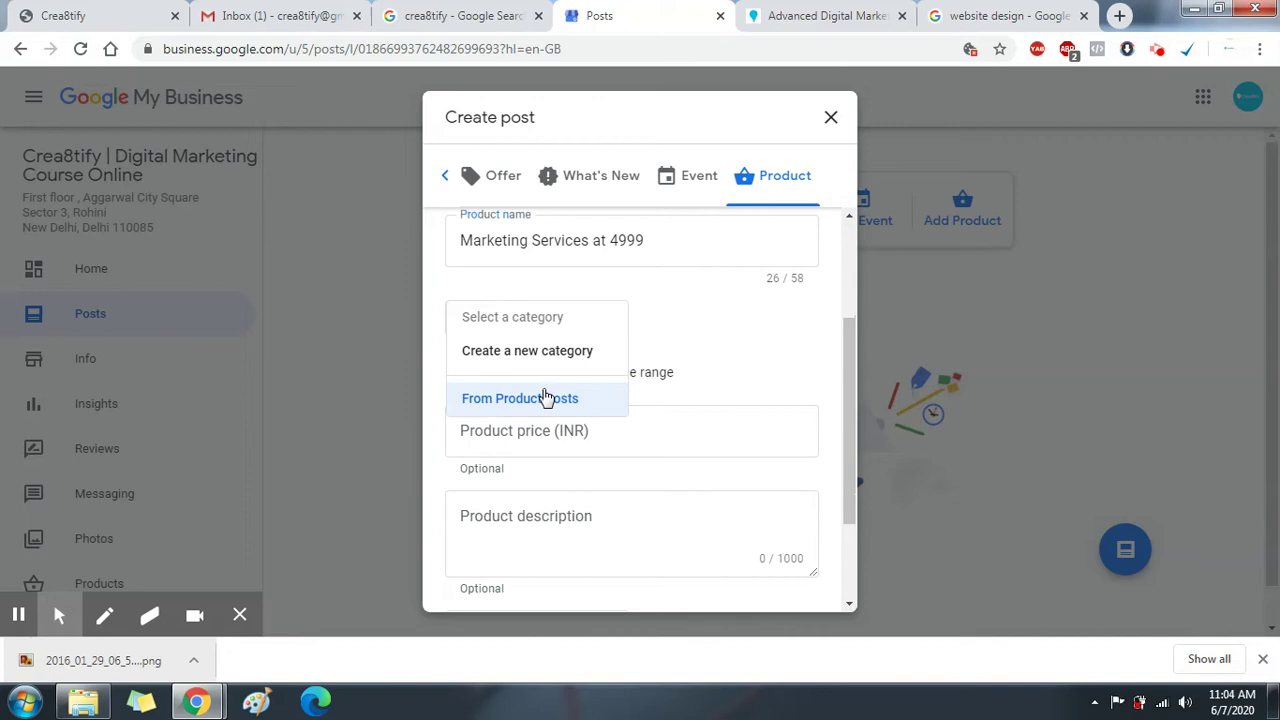
left_click(557, 352)
left_click(571, 383)
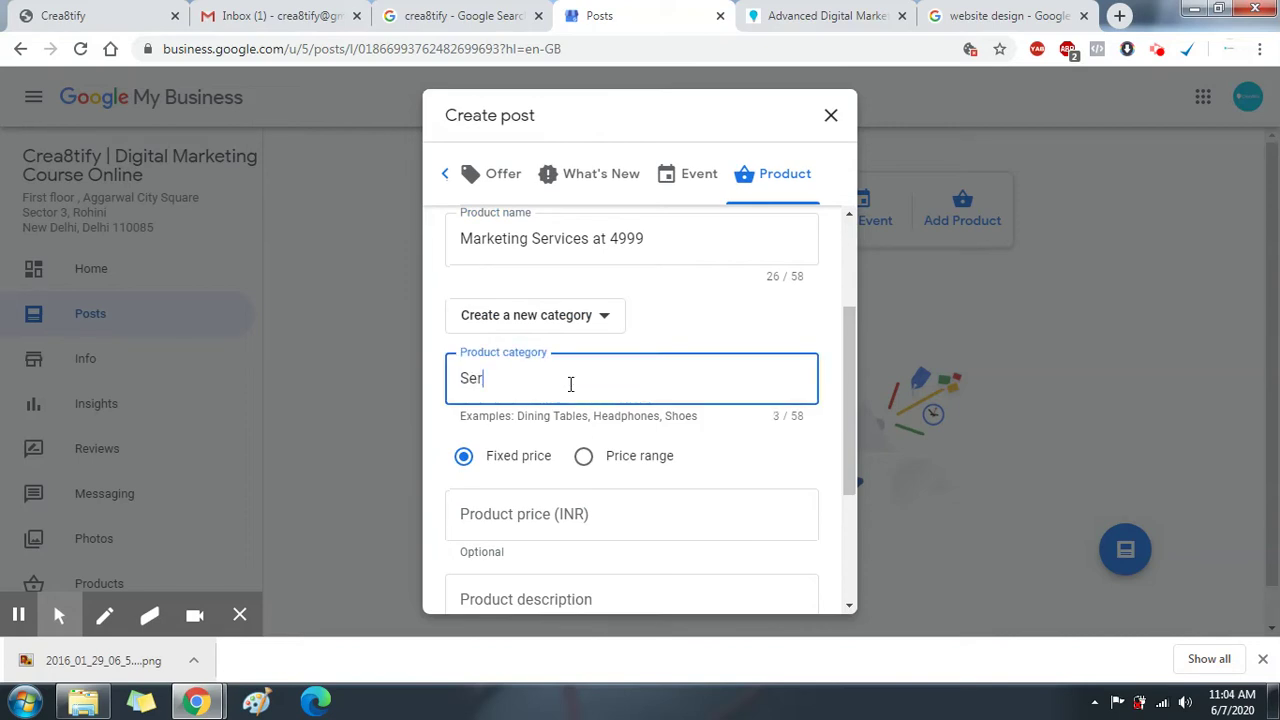
type("Serv i")
Use a price range for the product, with a minimum of 4999 INR and a maximum of 8999 INR.
scroll(583, 388, "down", 2)
left_click(600, 326)
type("4999")
left_click(641, 288)
left_click(620, 275)
left_click(523, 323)
left_click(760, 325)
type("8999")
left_click(782, 375)
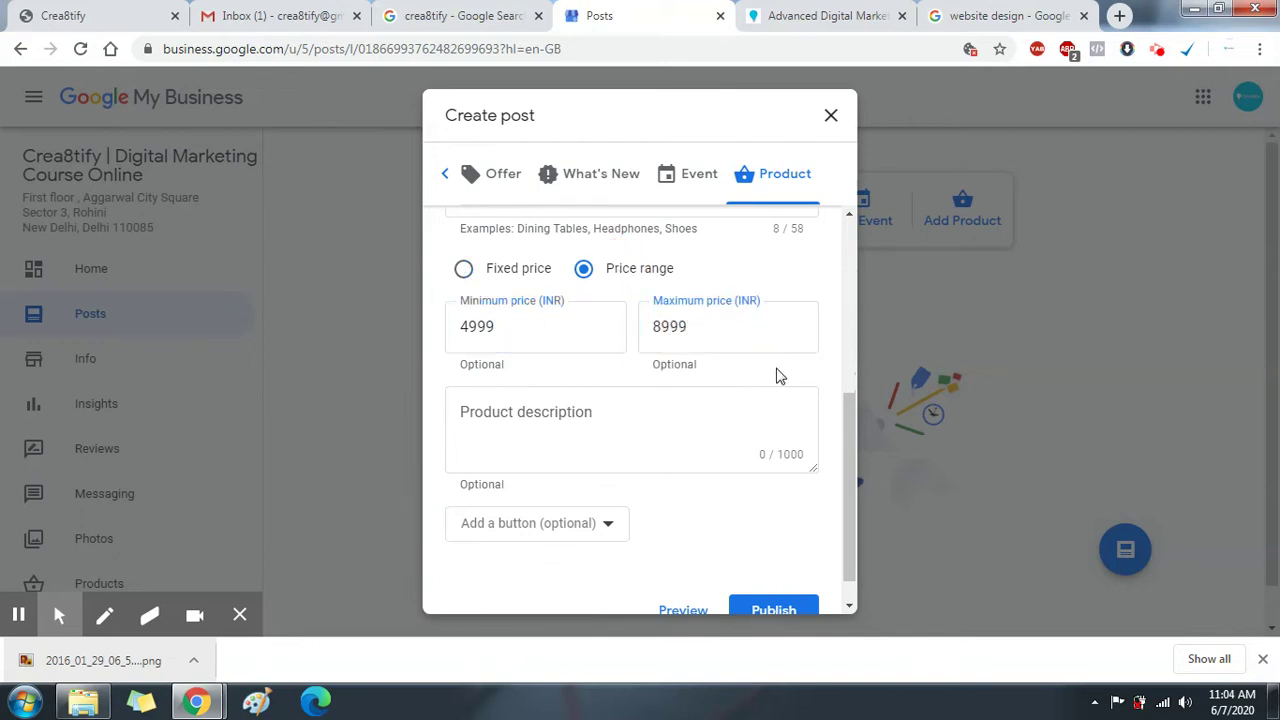
Enter the product description "We provide digital marketing at 4999 for all social media platforms." and enlarge its text box.
scroll(680, 380, "down", 1)
left_click(589, 380)
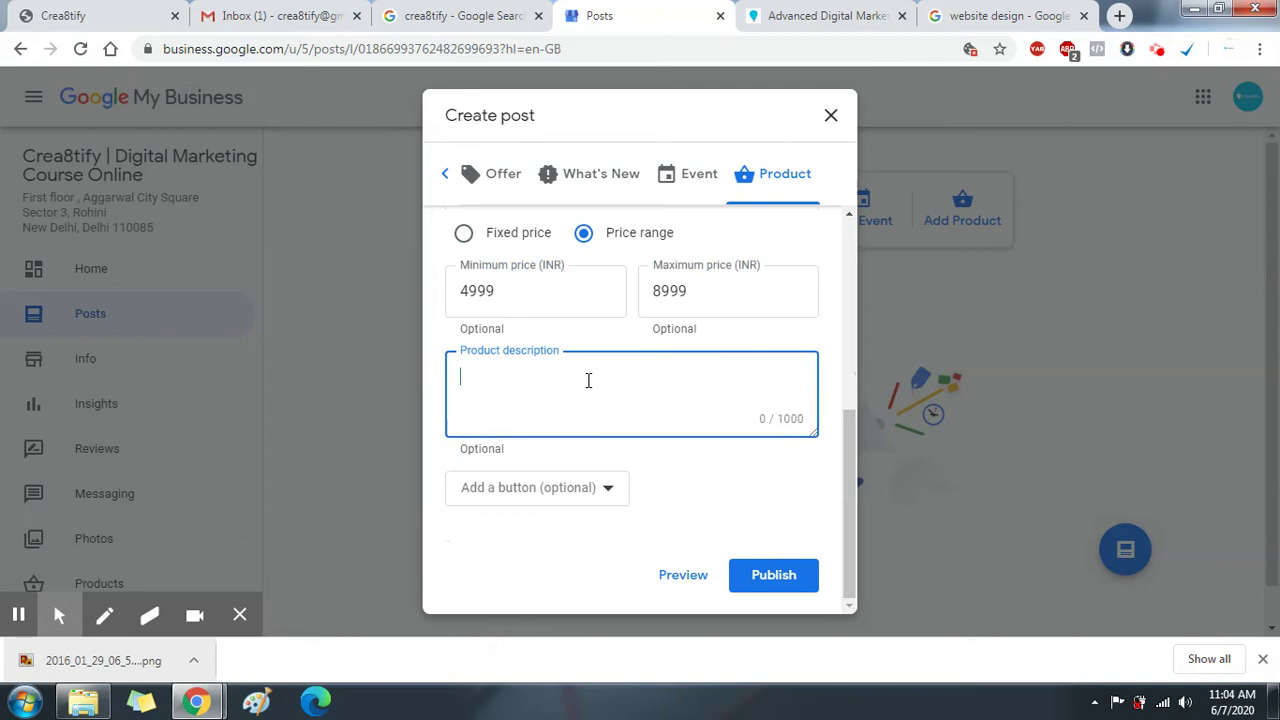
type("We provide marketi")
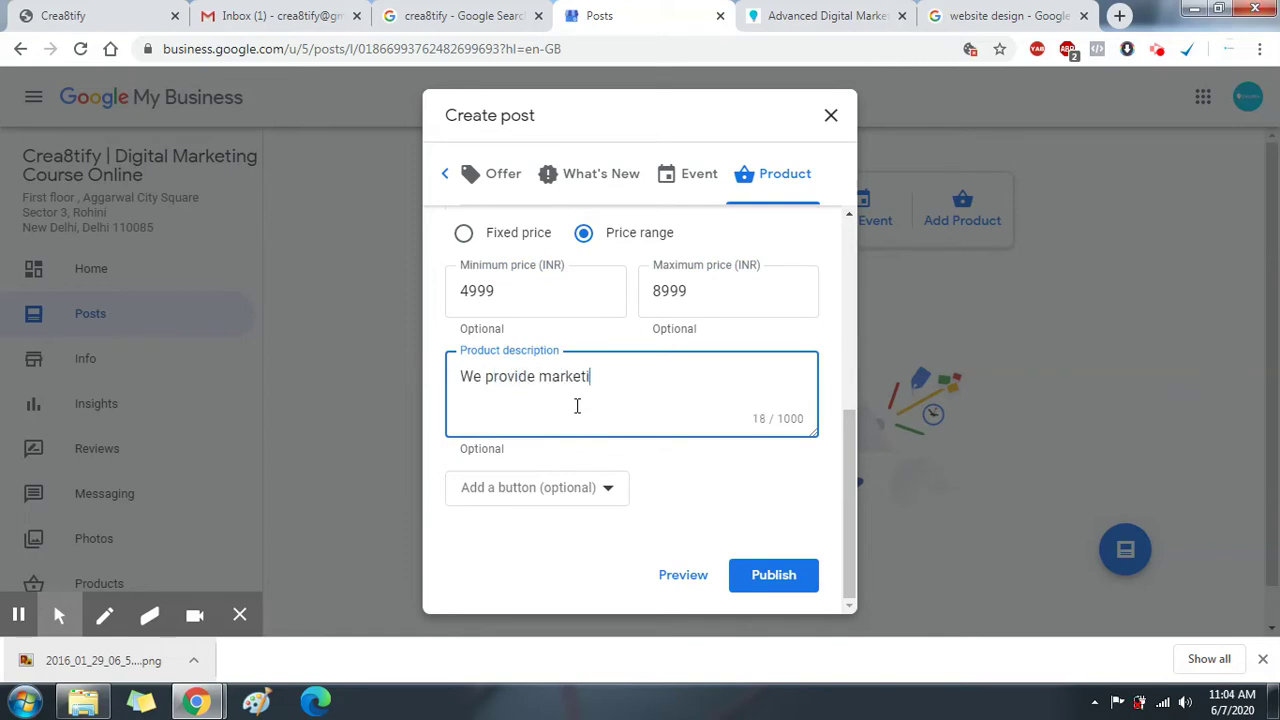
key("BackSpace")
key("BackSpace")
key("BackSpace")
key("BackSpace")
key("BackSpace")
key("BackSpace")
key("BackSpace")
key("BackSpace")
type("digital ma")
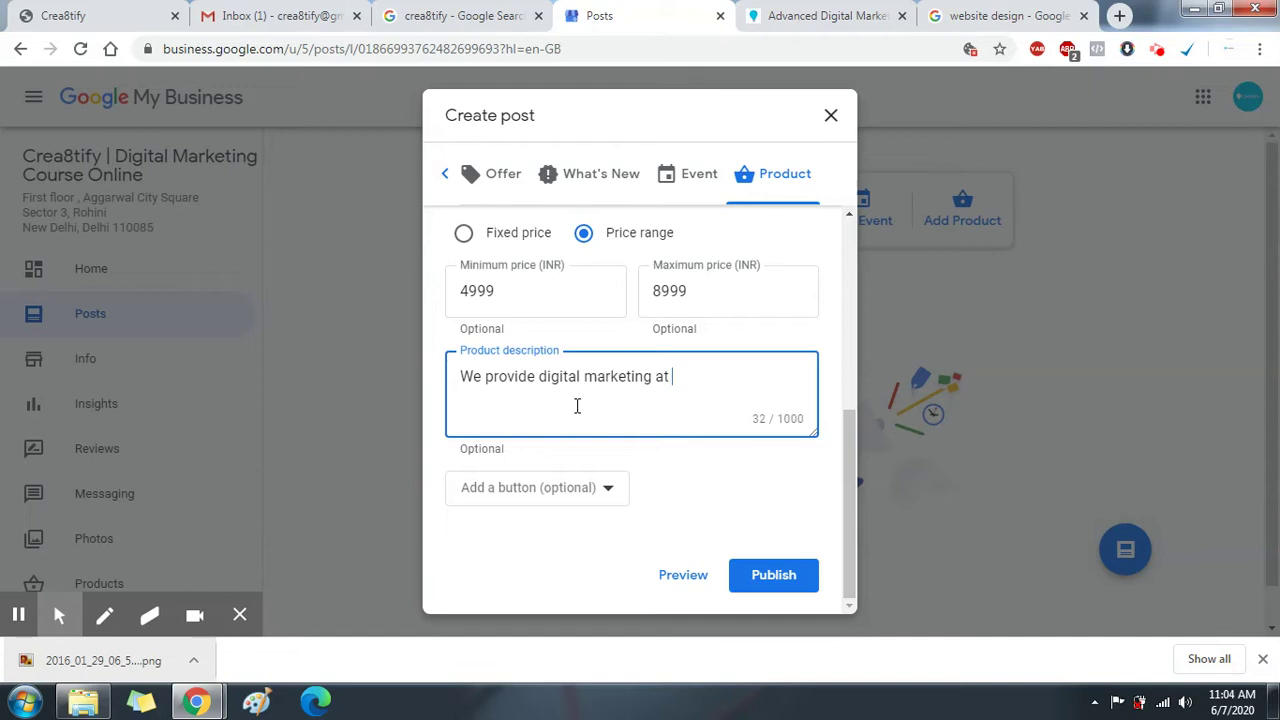
type("rketing at 49999 for all social media platforms.")
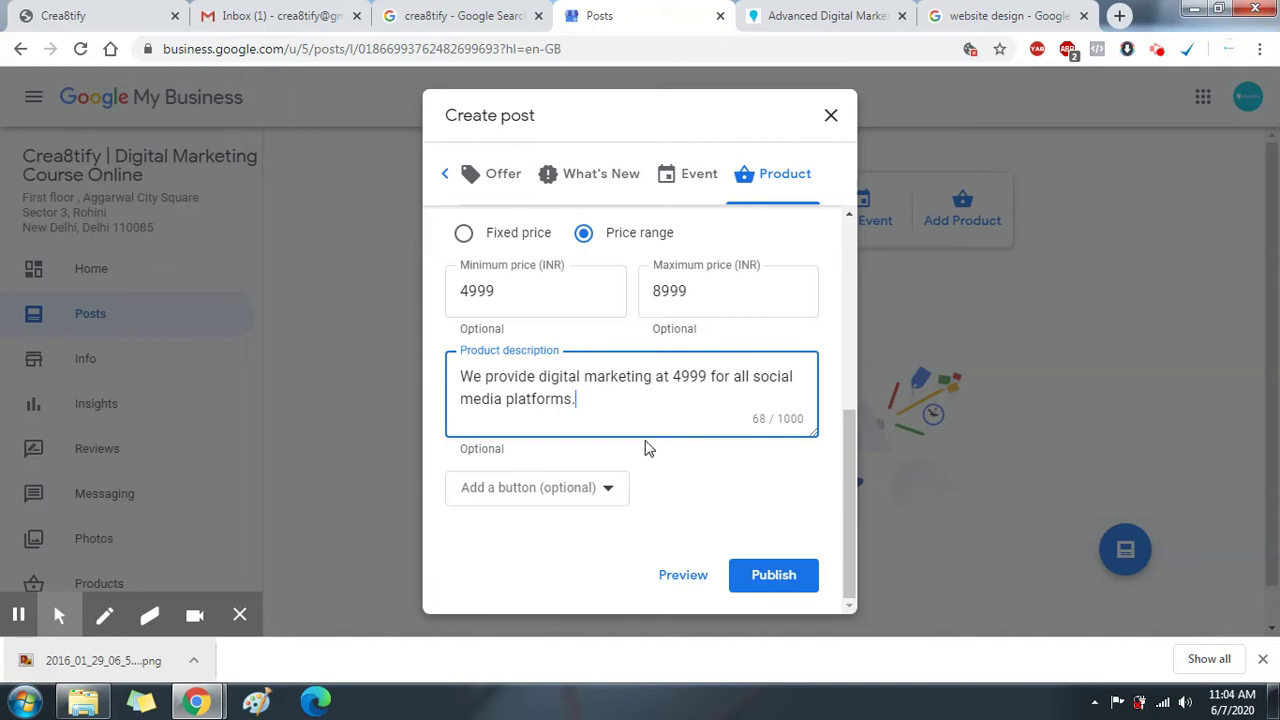
left_click_drag(812, 432, 798, 492)
Add a "Learn more" button to the product post and activate its link field.
scroll(620, 405, "down", 1)
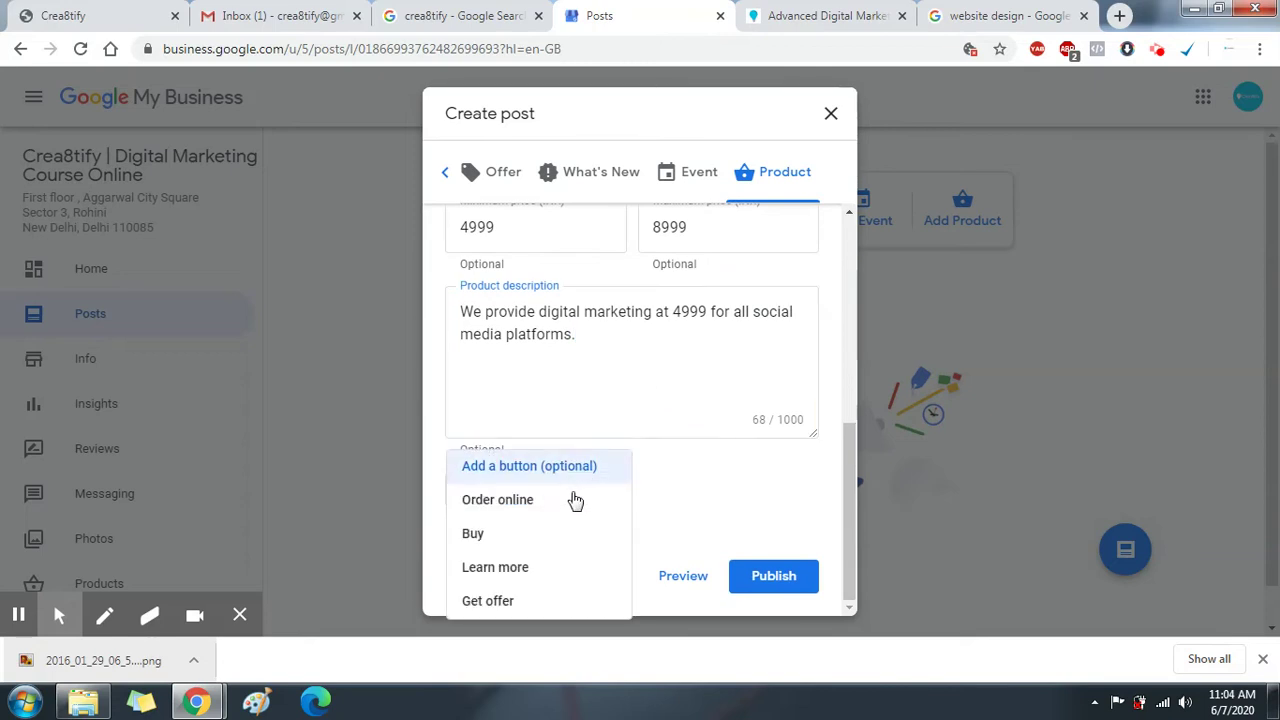
left_click(551, 567)
scroll(612, 550, "down", 1)
left_click(630, 487)
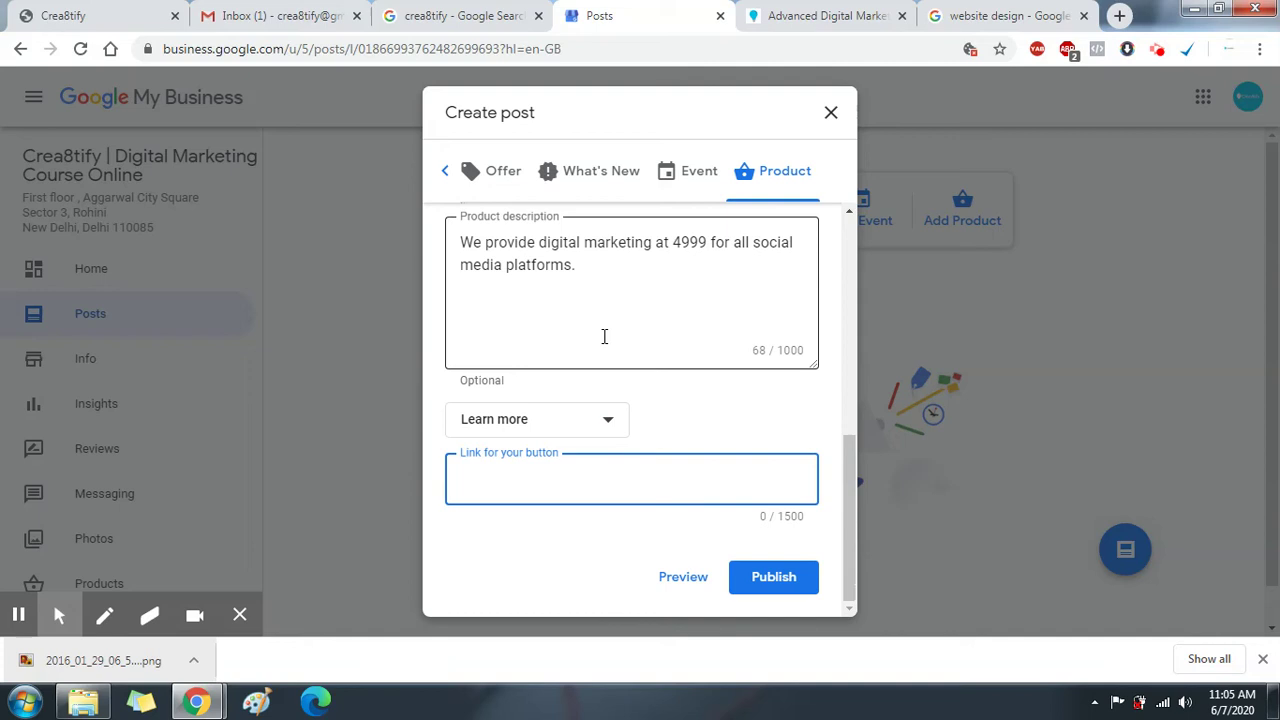
Examine the Products section and business profile of the Crea8tify listing in the Google search results, and return to the post draft.
left_click(460, 15)
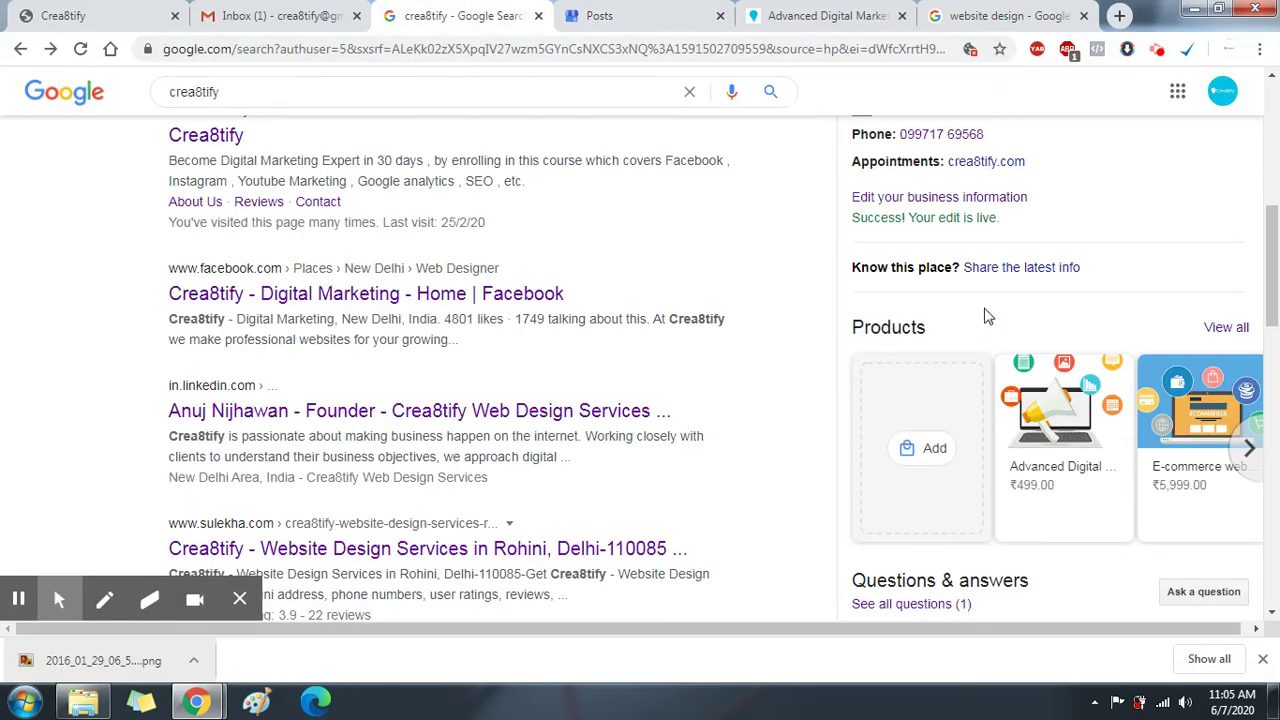
scroll(1110, 395, "down", 2)
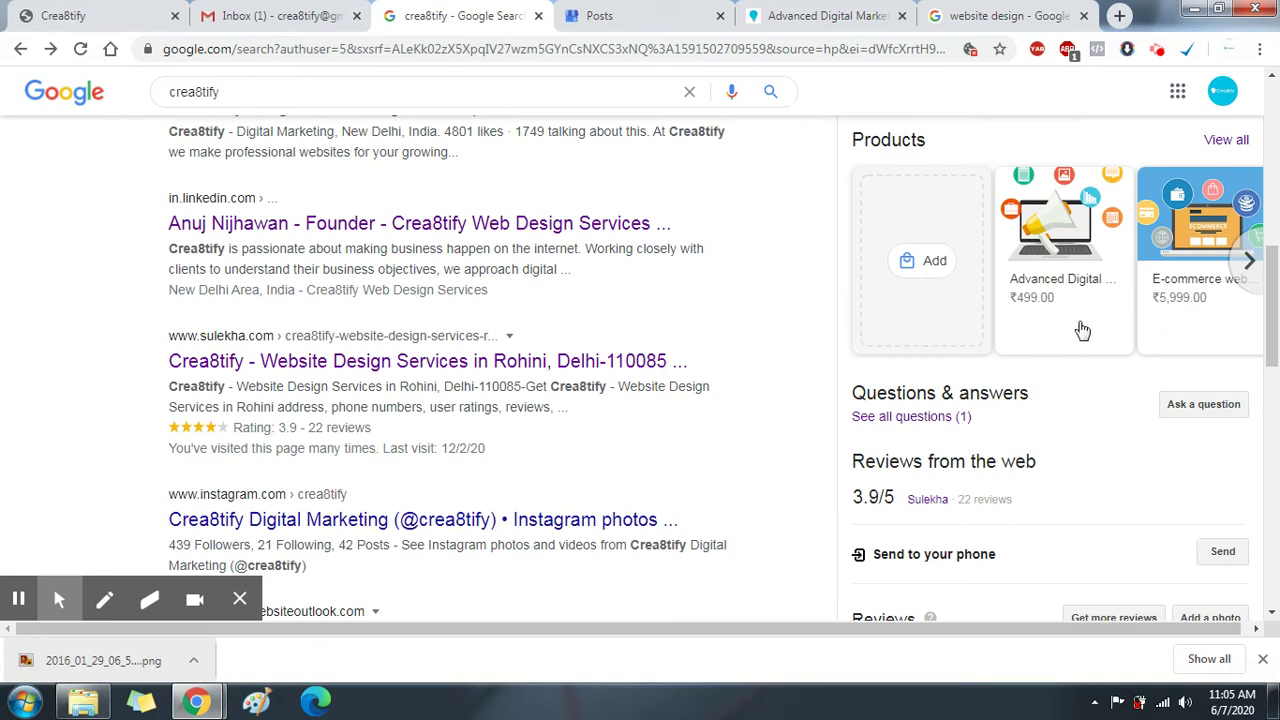
left_click(700, 16)
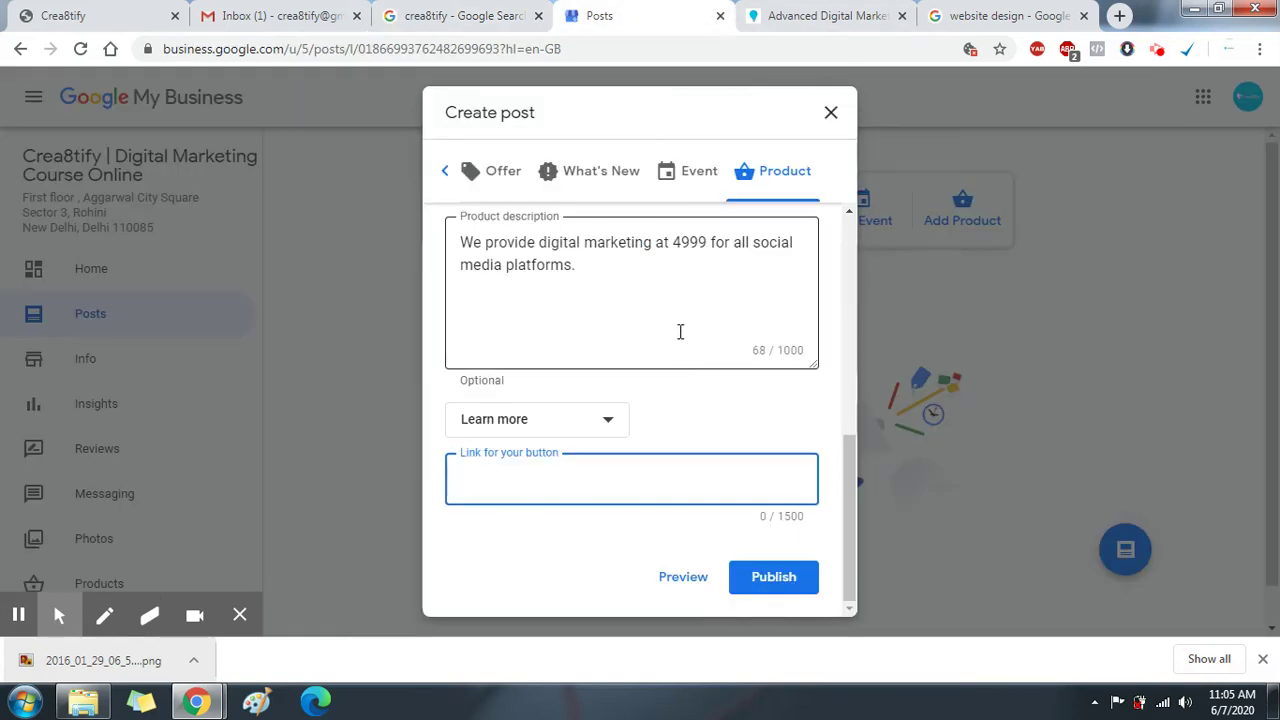
left_click(508, 12)
scroll(1000, 372, "up", 10)
scroll(995, 370, "down", 10)
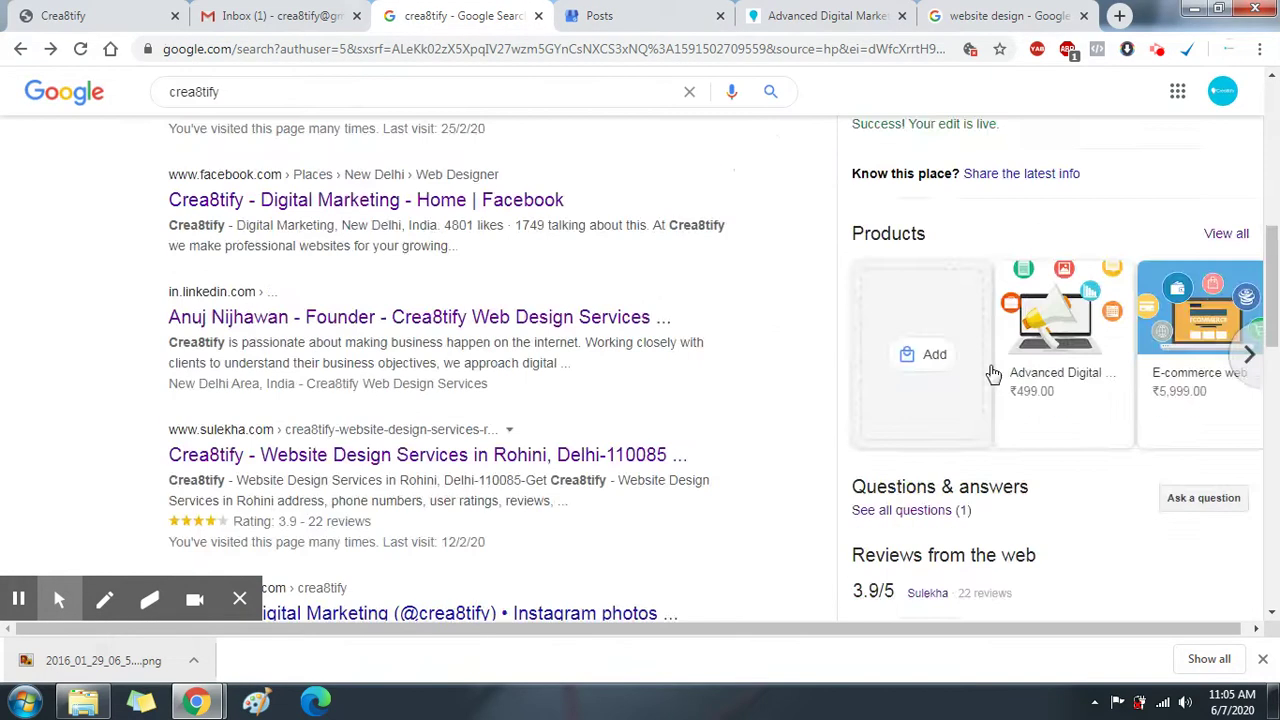
scroll(990, 370, "up", 10)
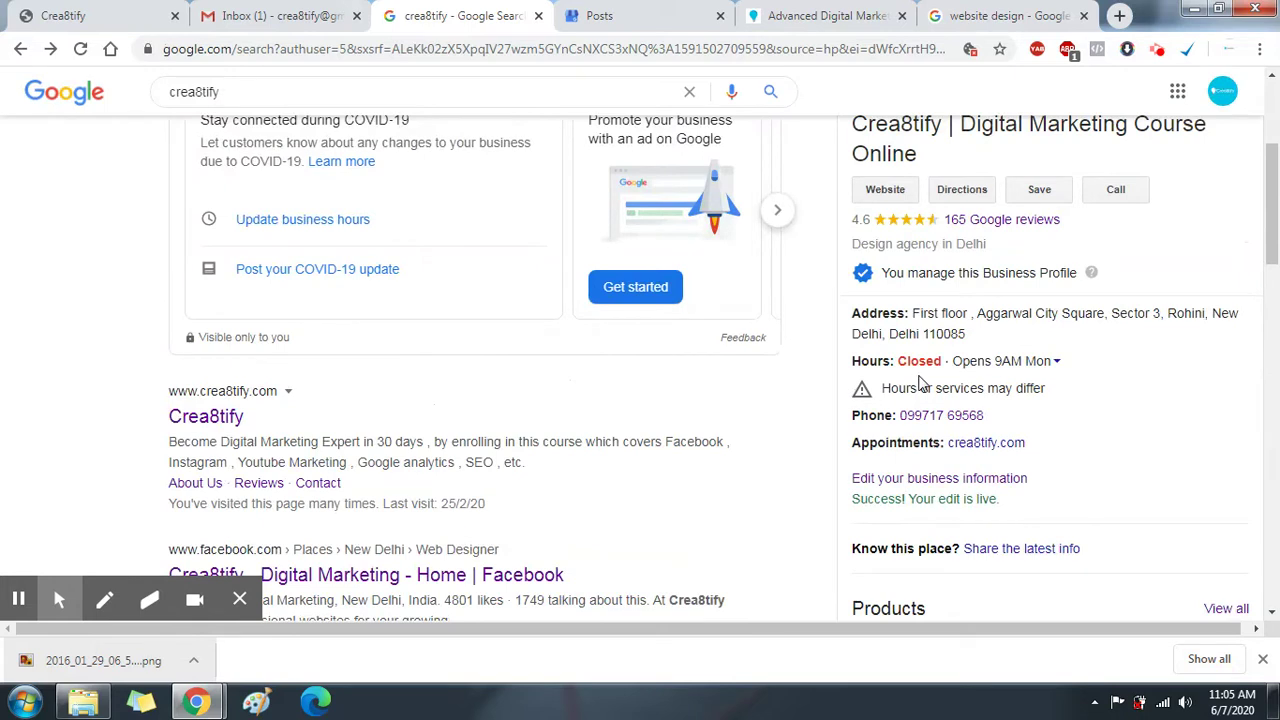
scroll(1000, 365, "up", 3)
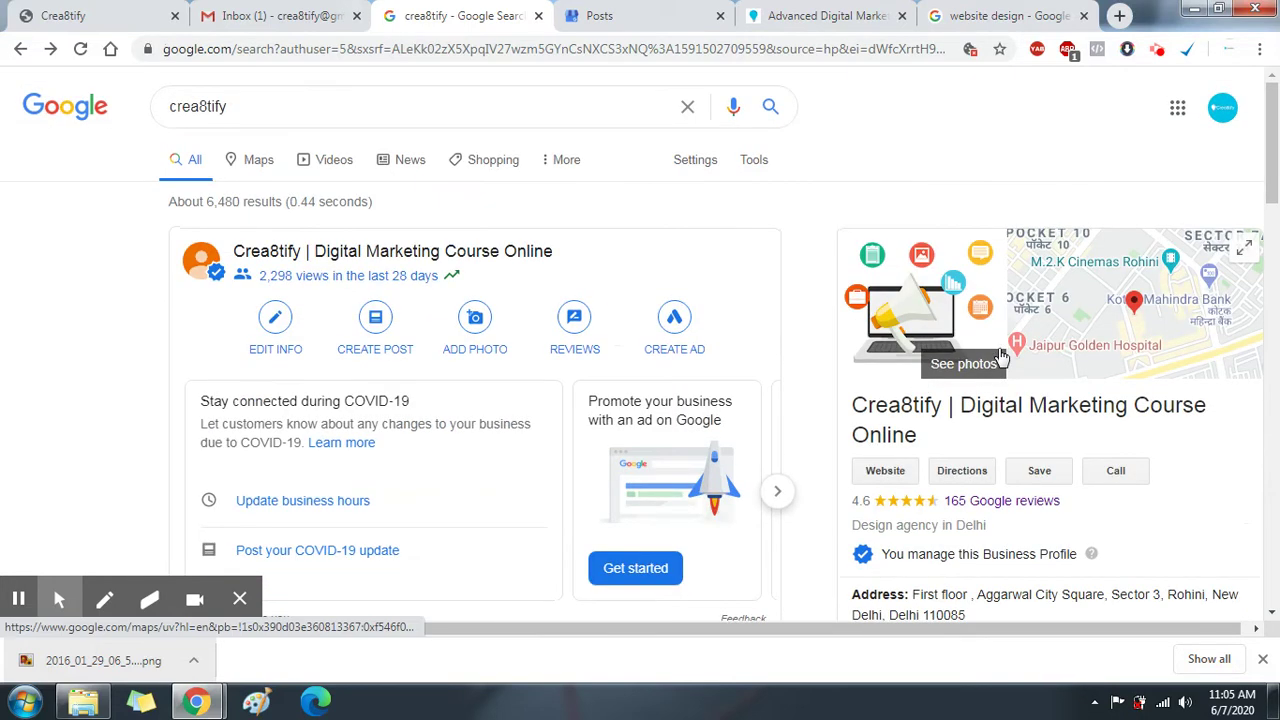
scroll(995, 367, "down", 5)
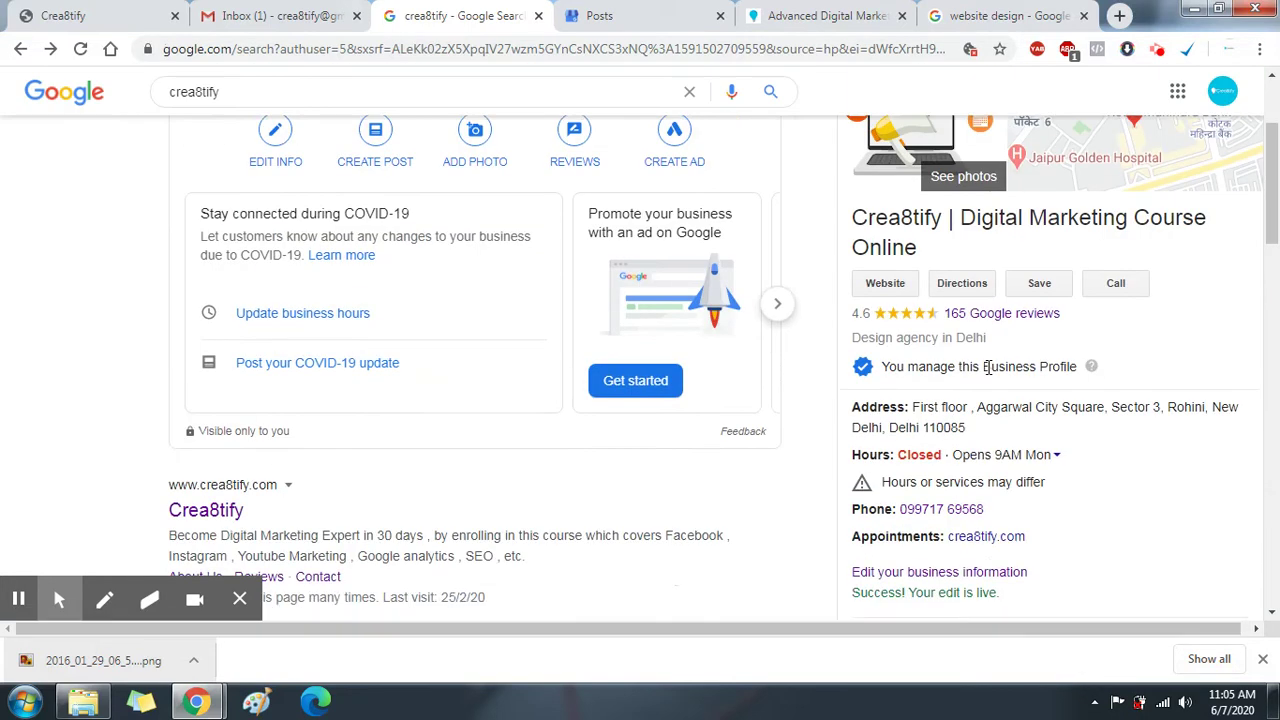
scroll(989, 367, "down", 4)
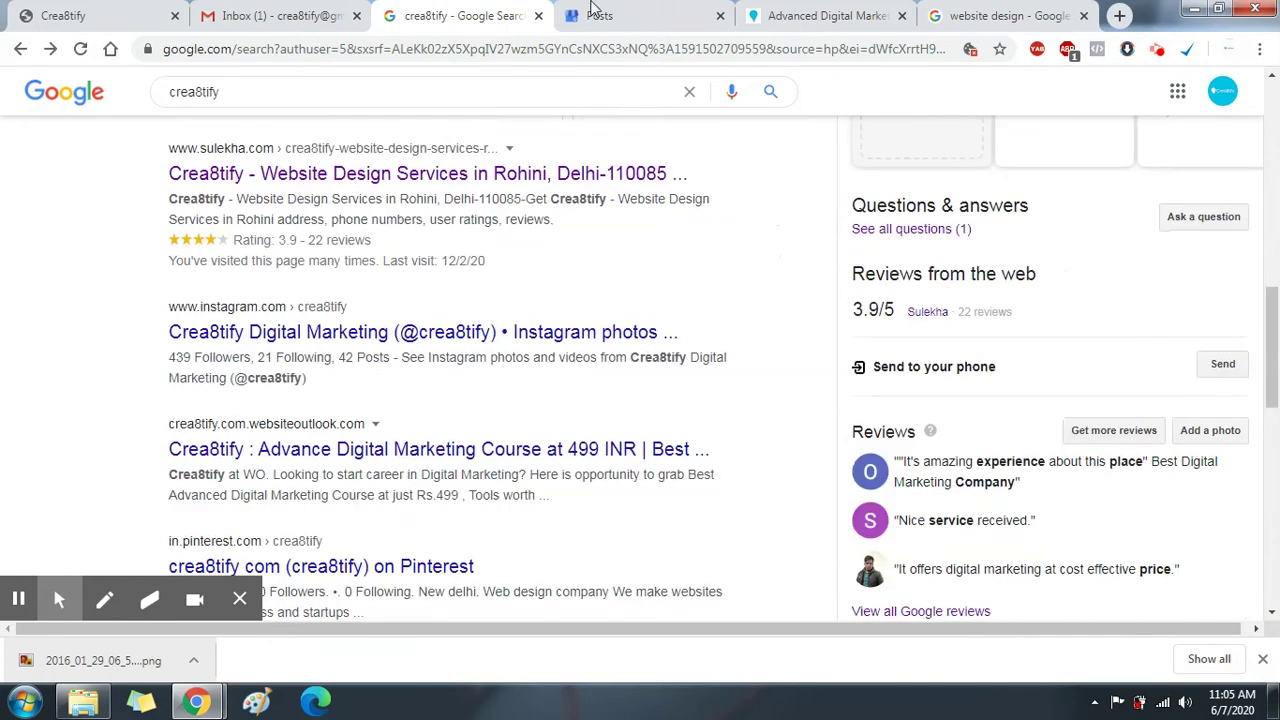
scroll(900, 360, "up", 3)
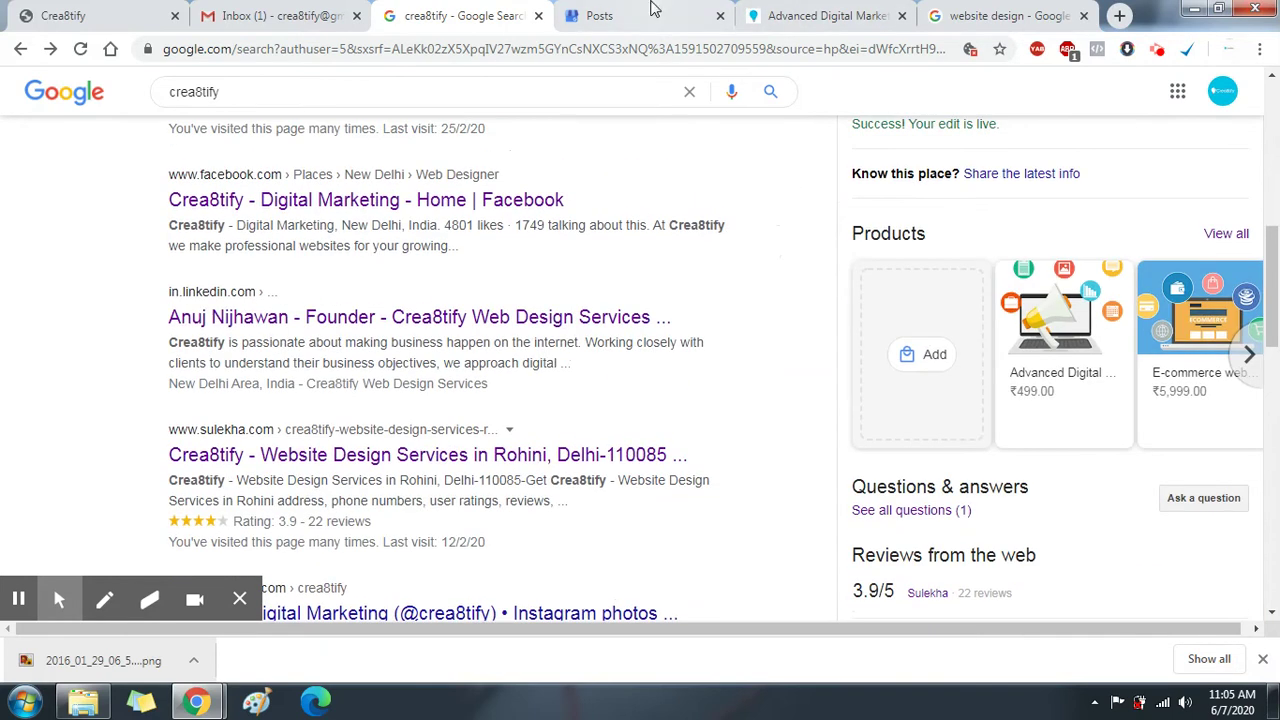
left_click(678, 16)
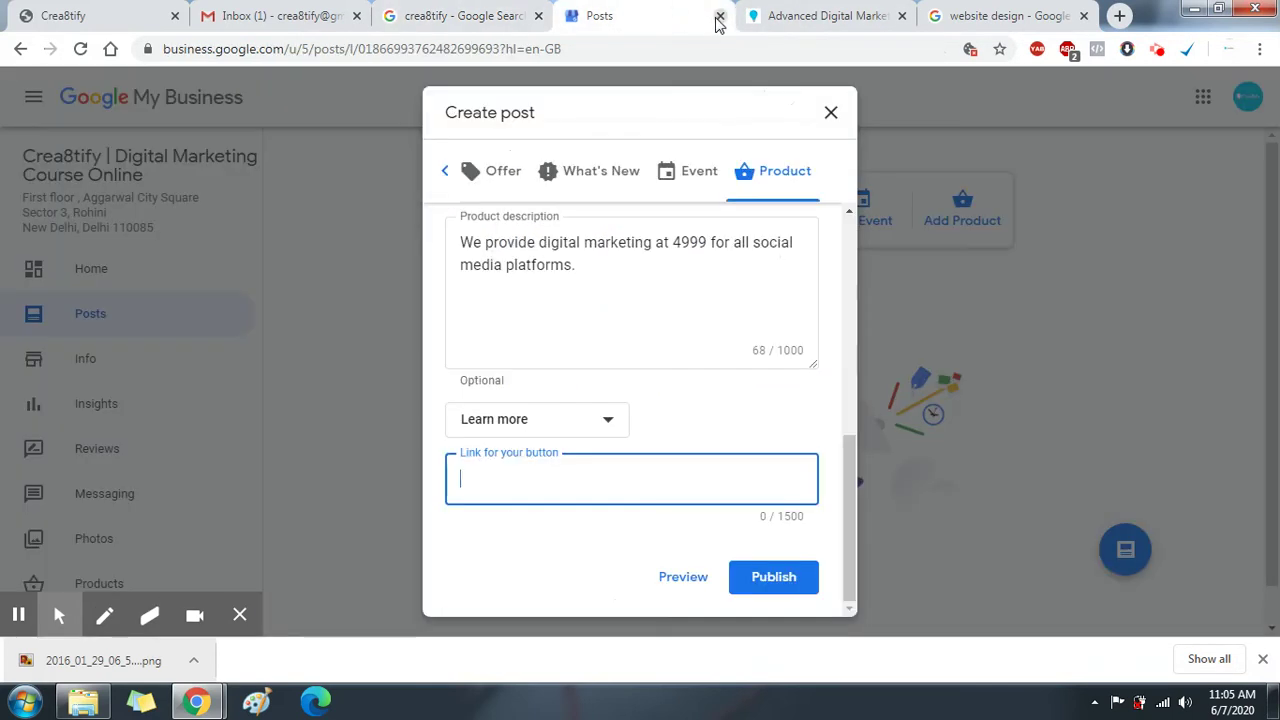